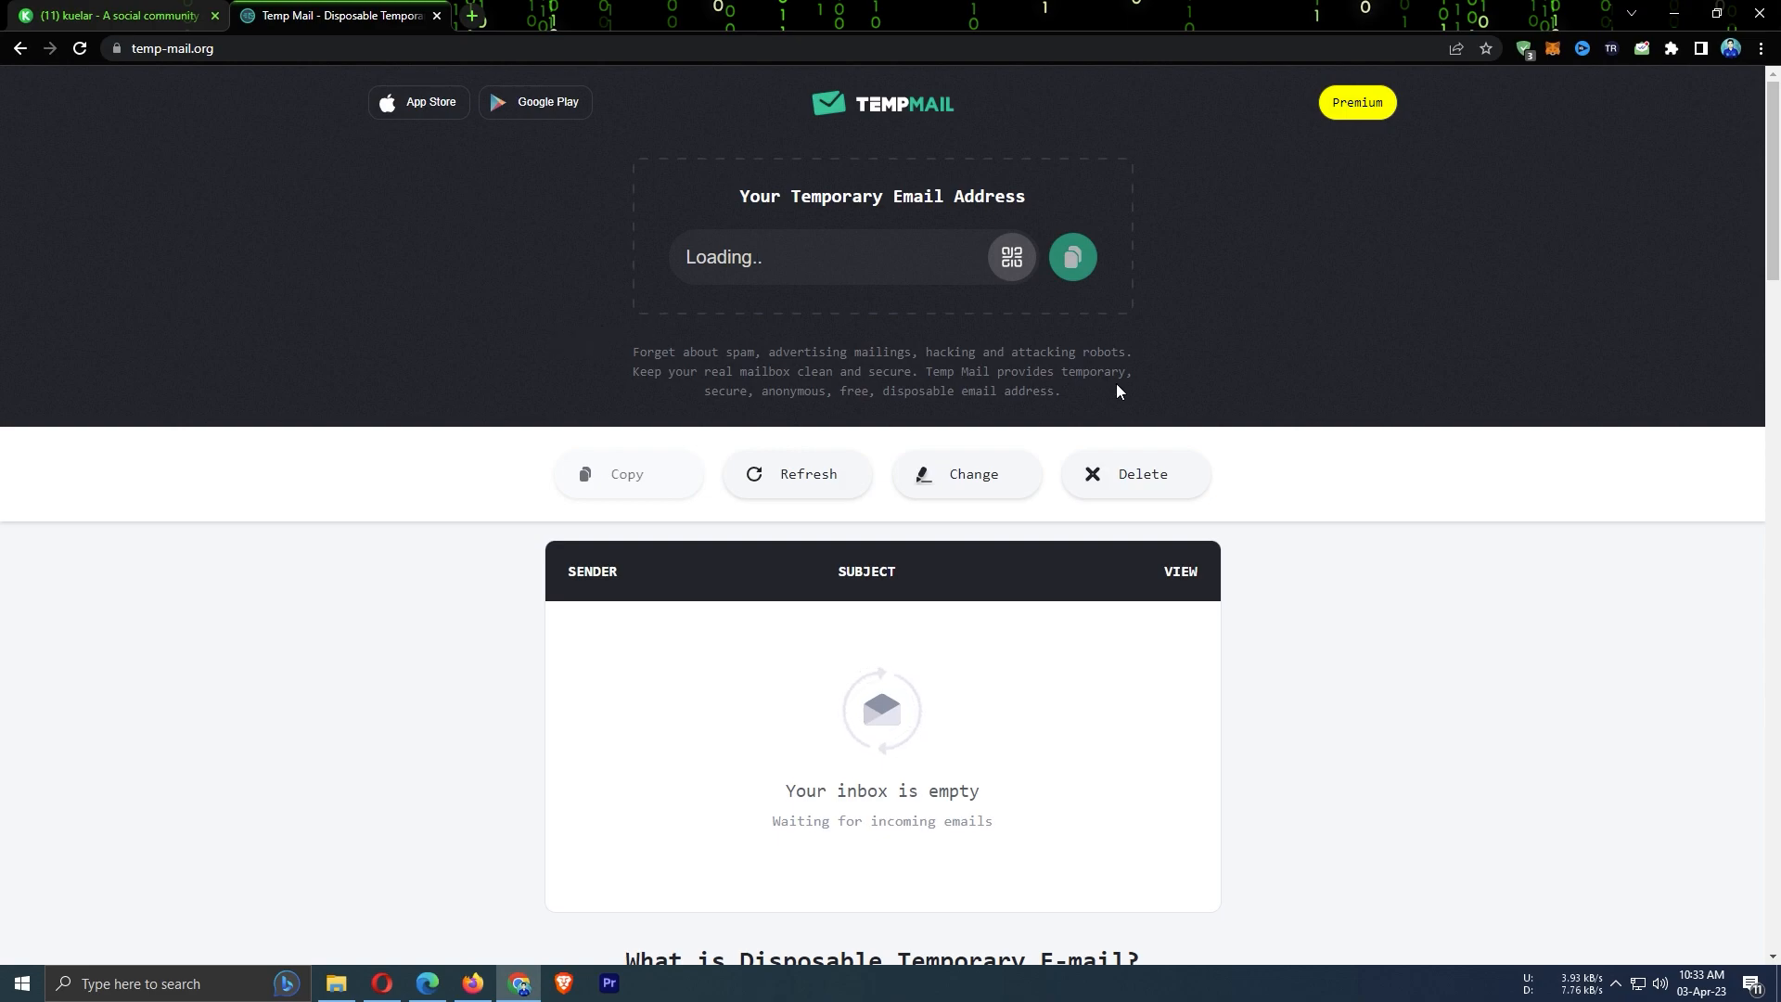
Switch to YouTube in Opera and start creating a Google account for personal use from the sign-in page.
{"action": "left_click", "coordinate": [382, 983]}
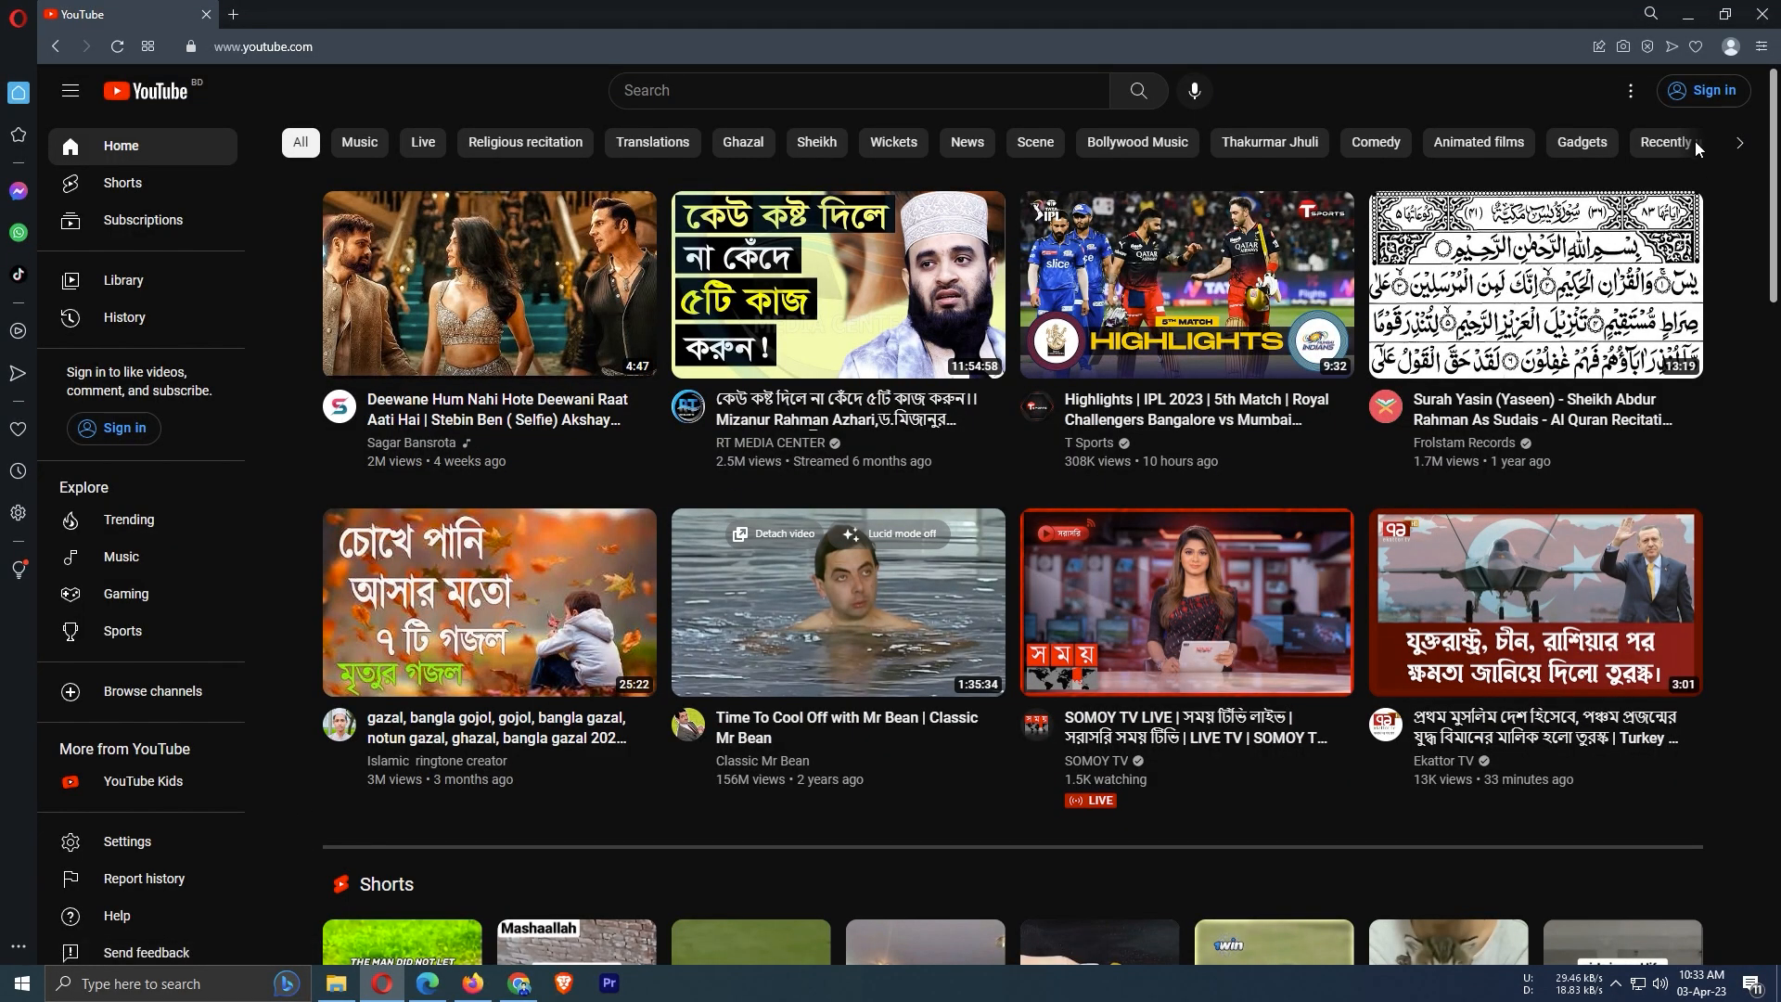
{"action": "left_click", "coordinate": [1735, 102]}
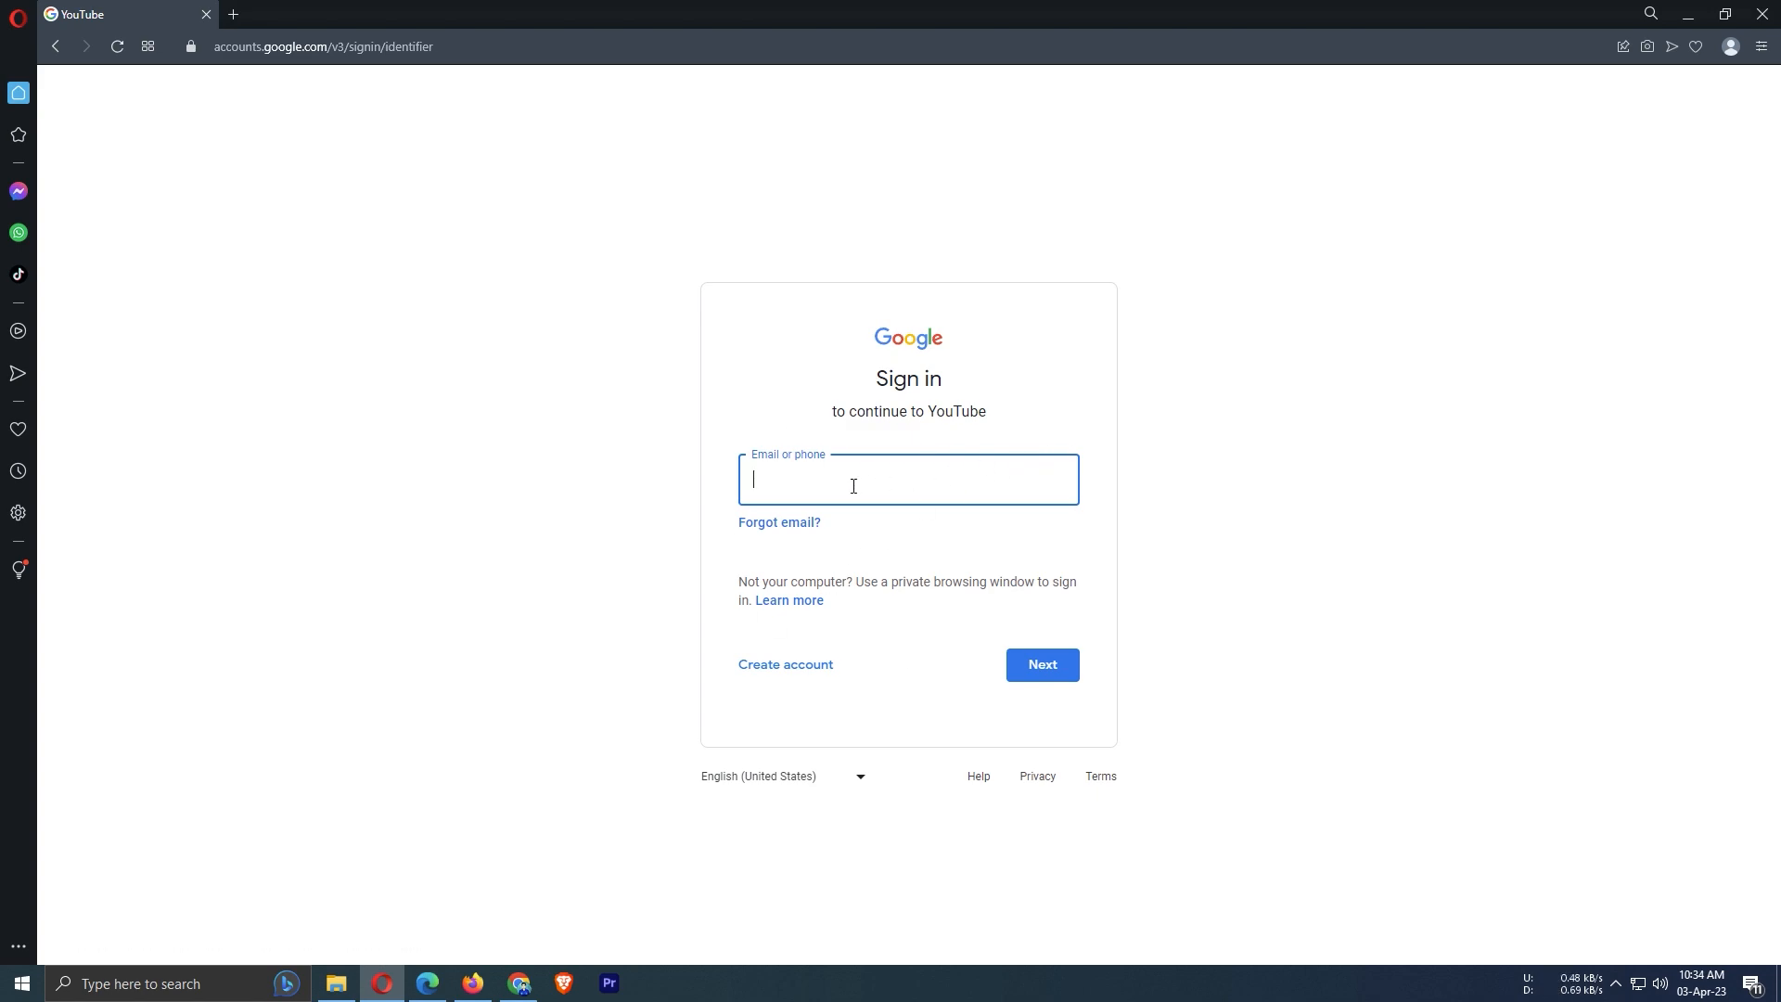
{"action": "left_click", "coordinate": [789, 666]}
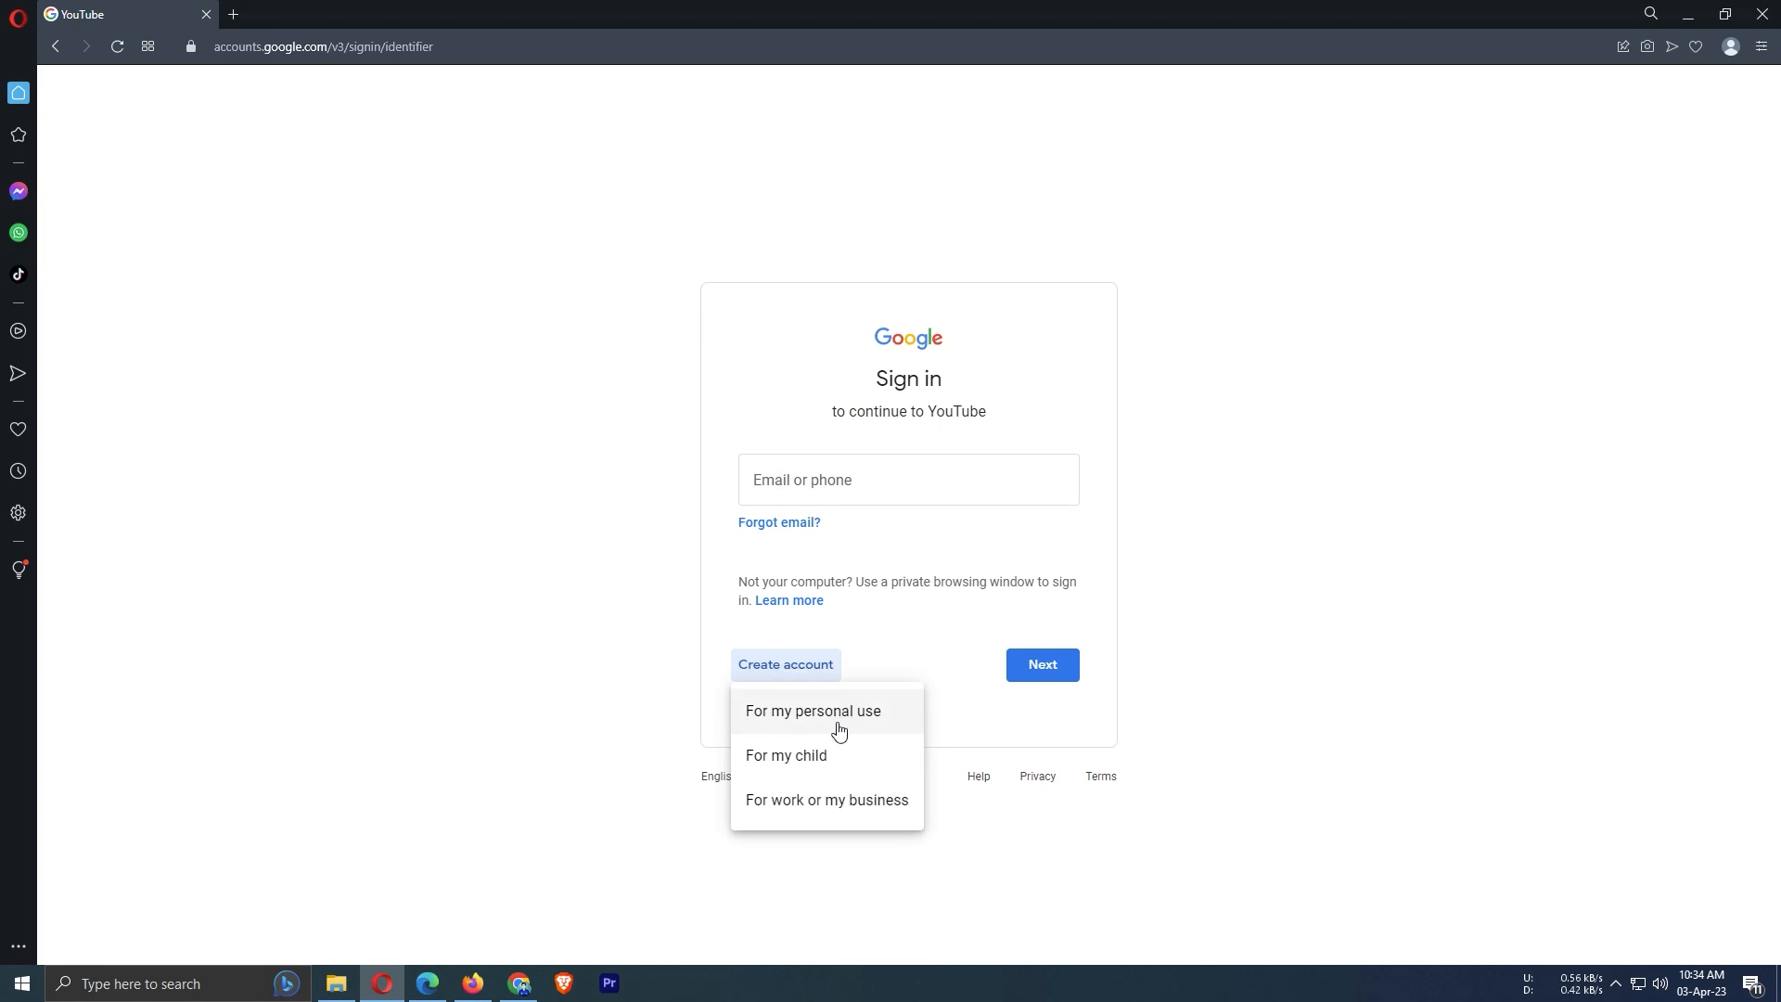
{"action": "left_click", "coordinate": [861, 720]}
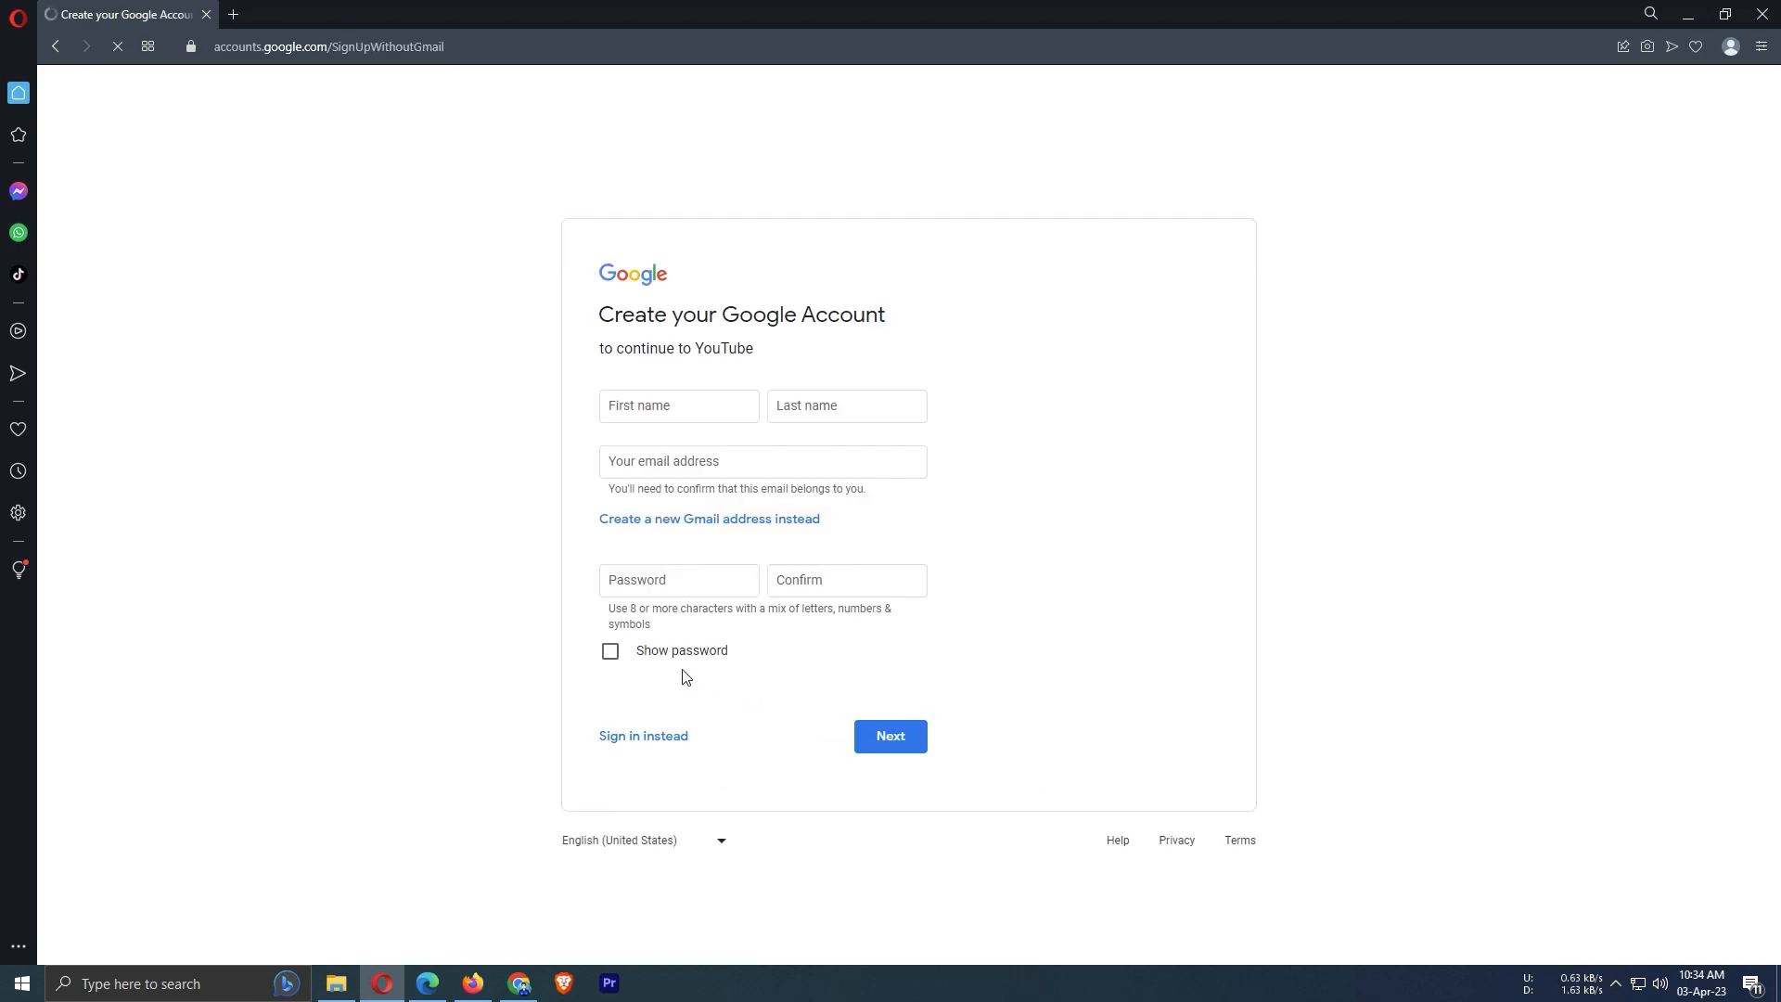
Enter the account holder's first and last name in the Google account form.
{"action": "left_click", "coordinate": [684, 409]}
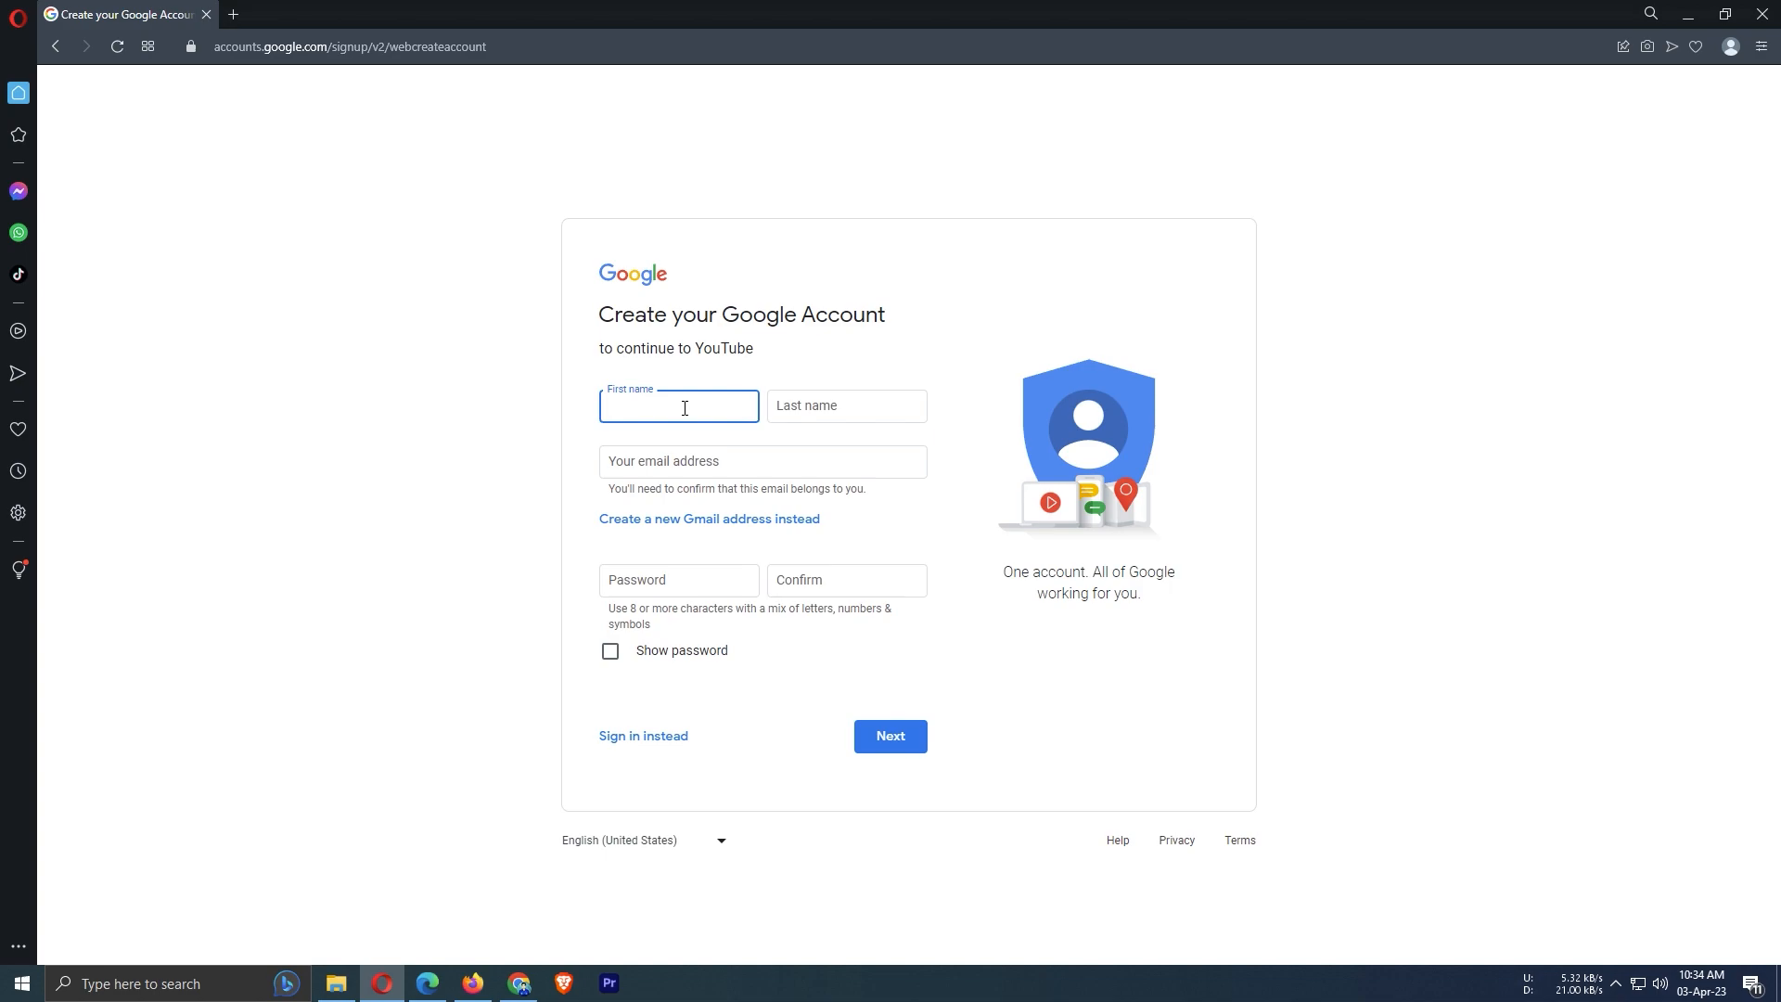
{"action": "type", "text": "Dost"}
{"action": "key", "text": "Tab"}
{"action": "type", "text": "KonHo"}
Copy the temporary email address from Temp Mail in Chrome and paste it as the new account's email address in Opera.
{"action": "left_click", "coordinate": [664, 461]}
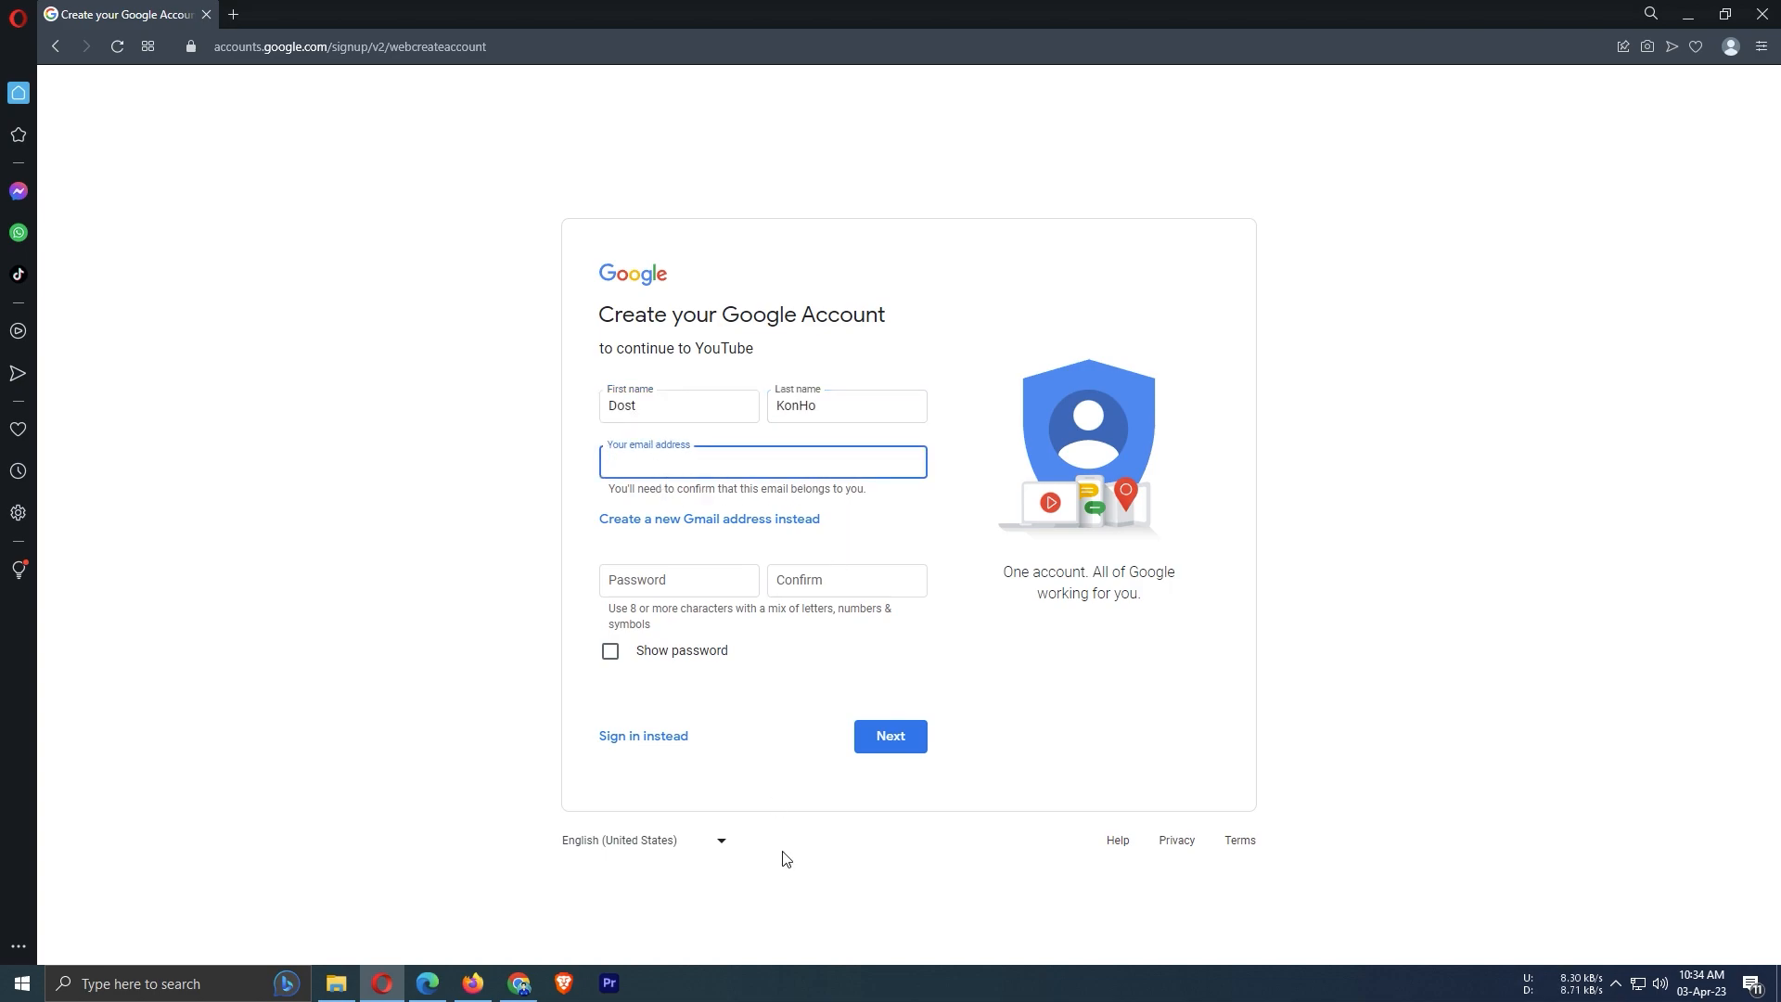
{"action": "left_click", "coordinate": [519, 984]}
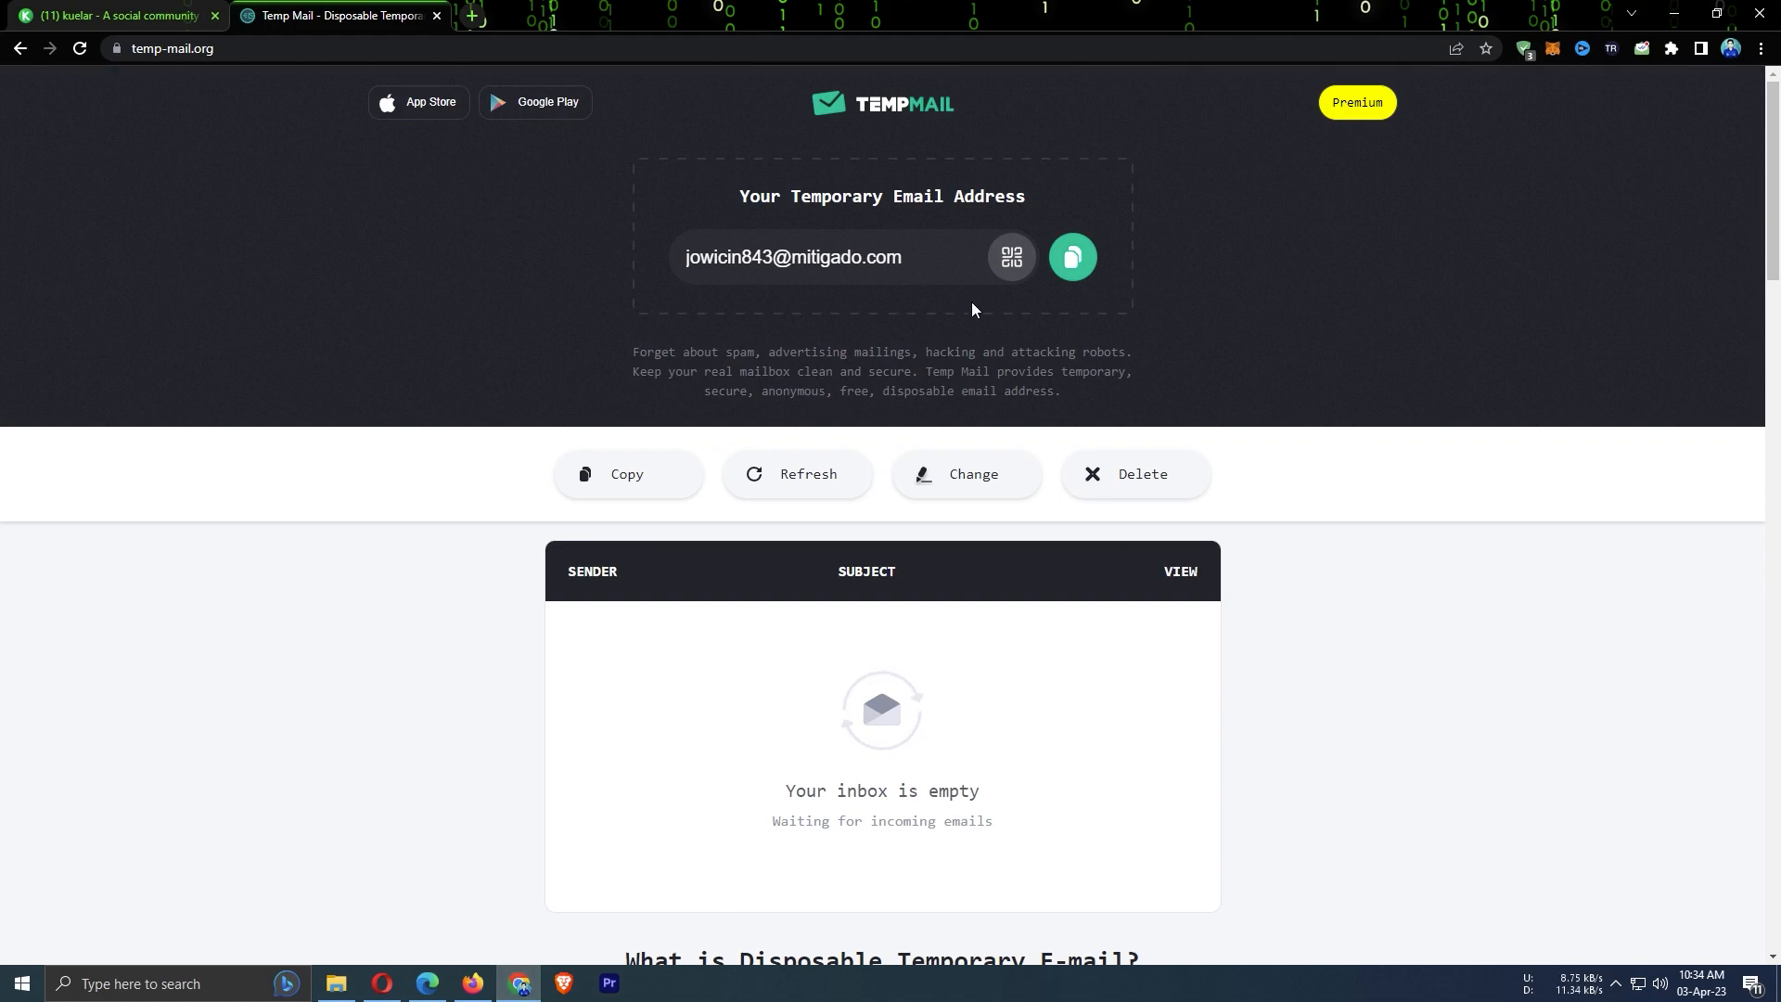
{"action": "left_click", "coordinate": [1073, 257]}
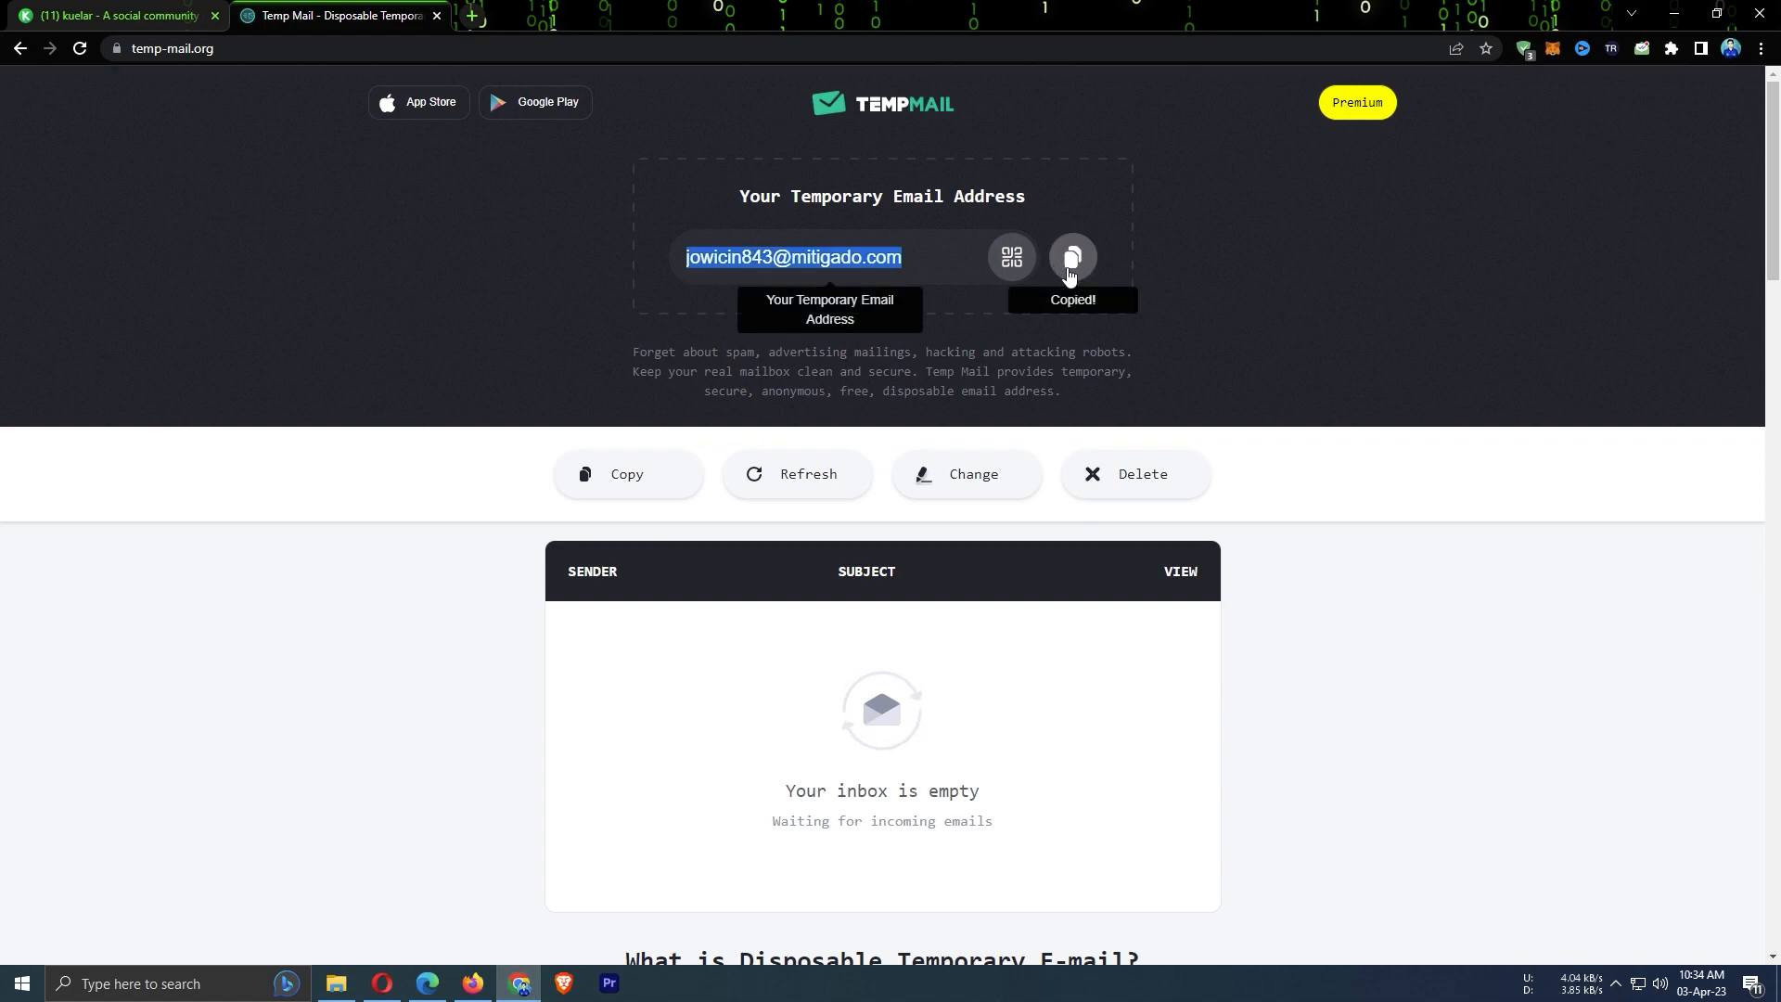
{"action": "left_click", "coordinate": [381, 985]}
{"action": "key", "text": "ctrl+v"}
Paste the account password into the Password and Confirm fields and submit the account form.
{"action": "left_click", "coordinate": [652, 580]}
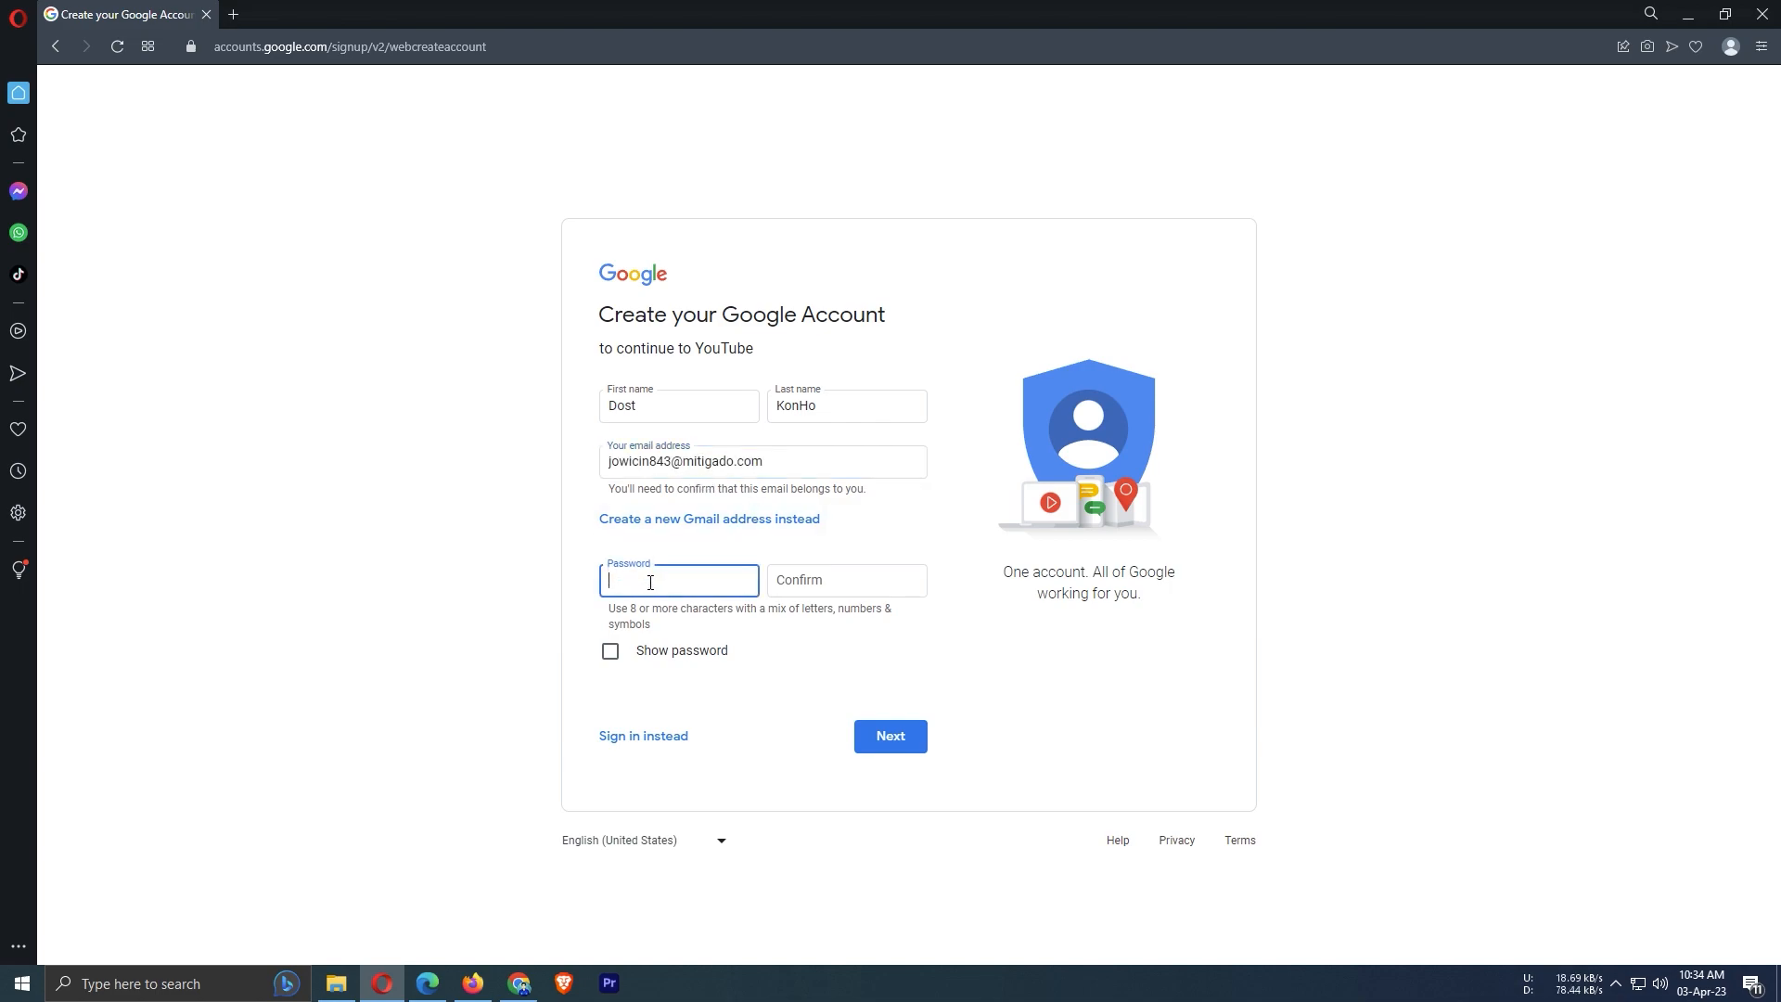
{"action": "right_click", "coordinate": [648, 582]}
{"action": "left_click", "coordinate": [633, 583]}
{"action": "key", "text": "ctrl+v"}
{"action": "left_click", "coordinate": [812, 582]}
{"action": "key", "text": "ctrl+v"}
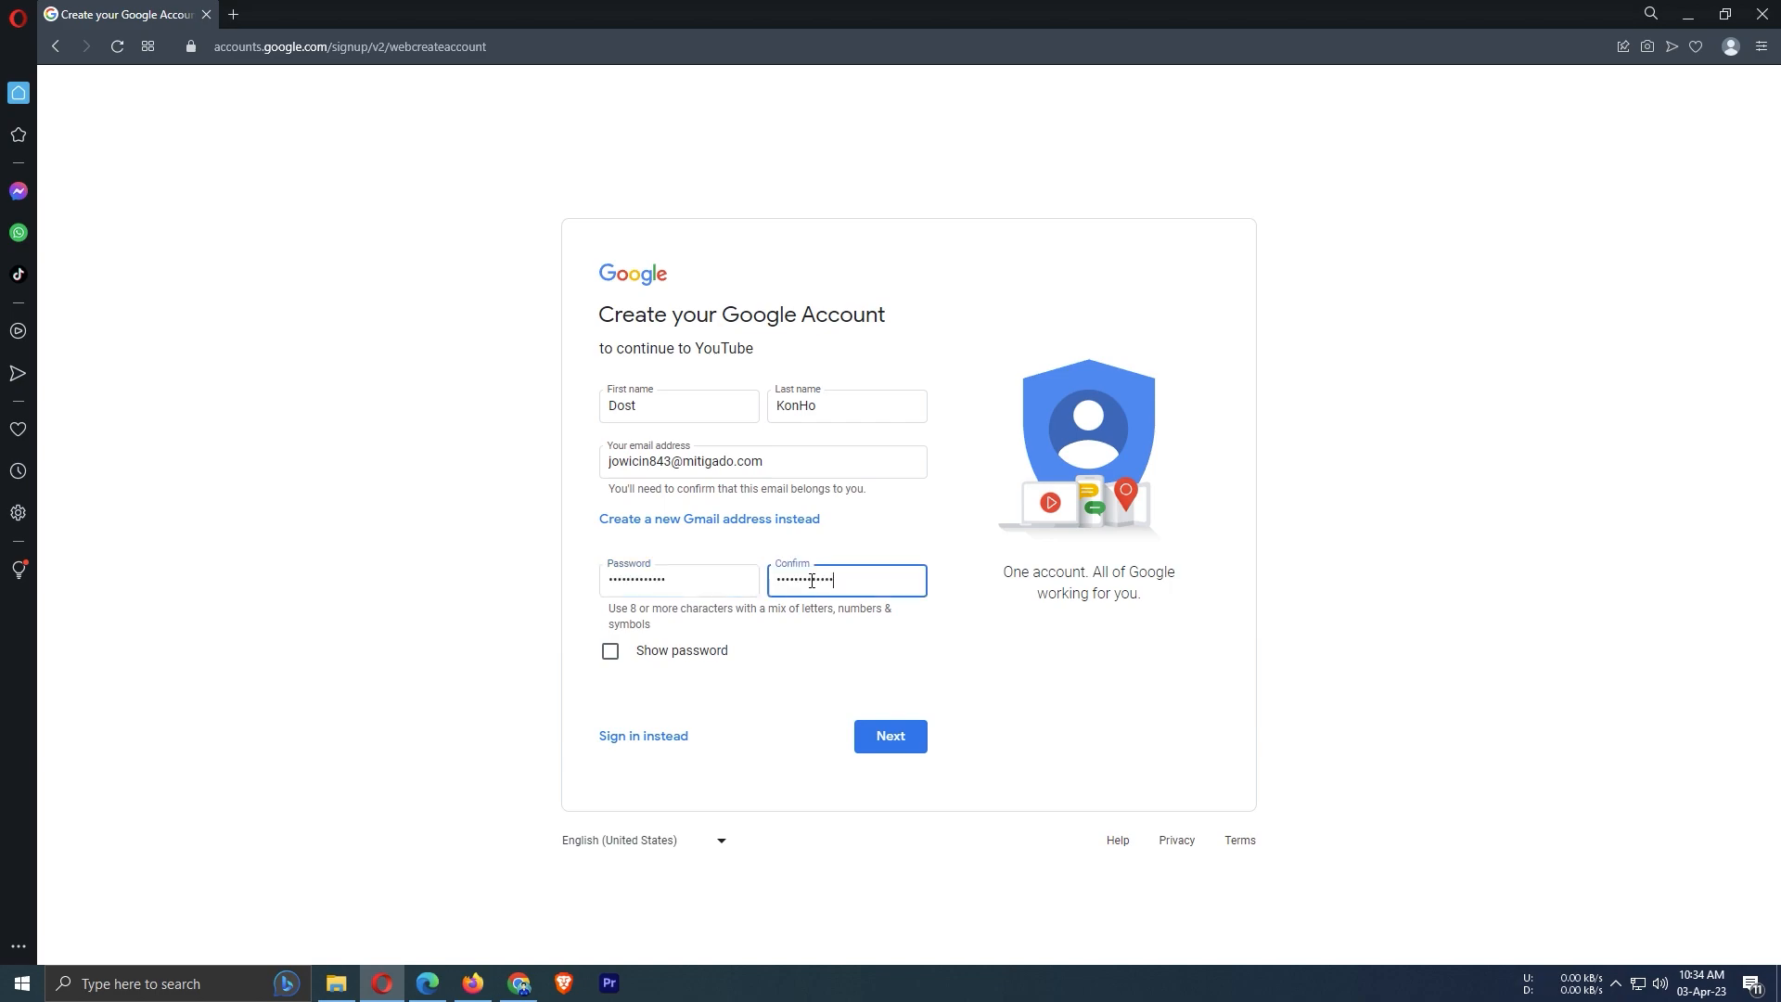
{"action": "left_click", "coordinate": [917, 737]}
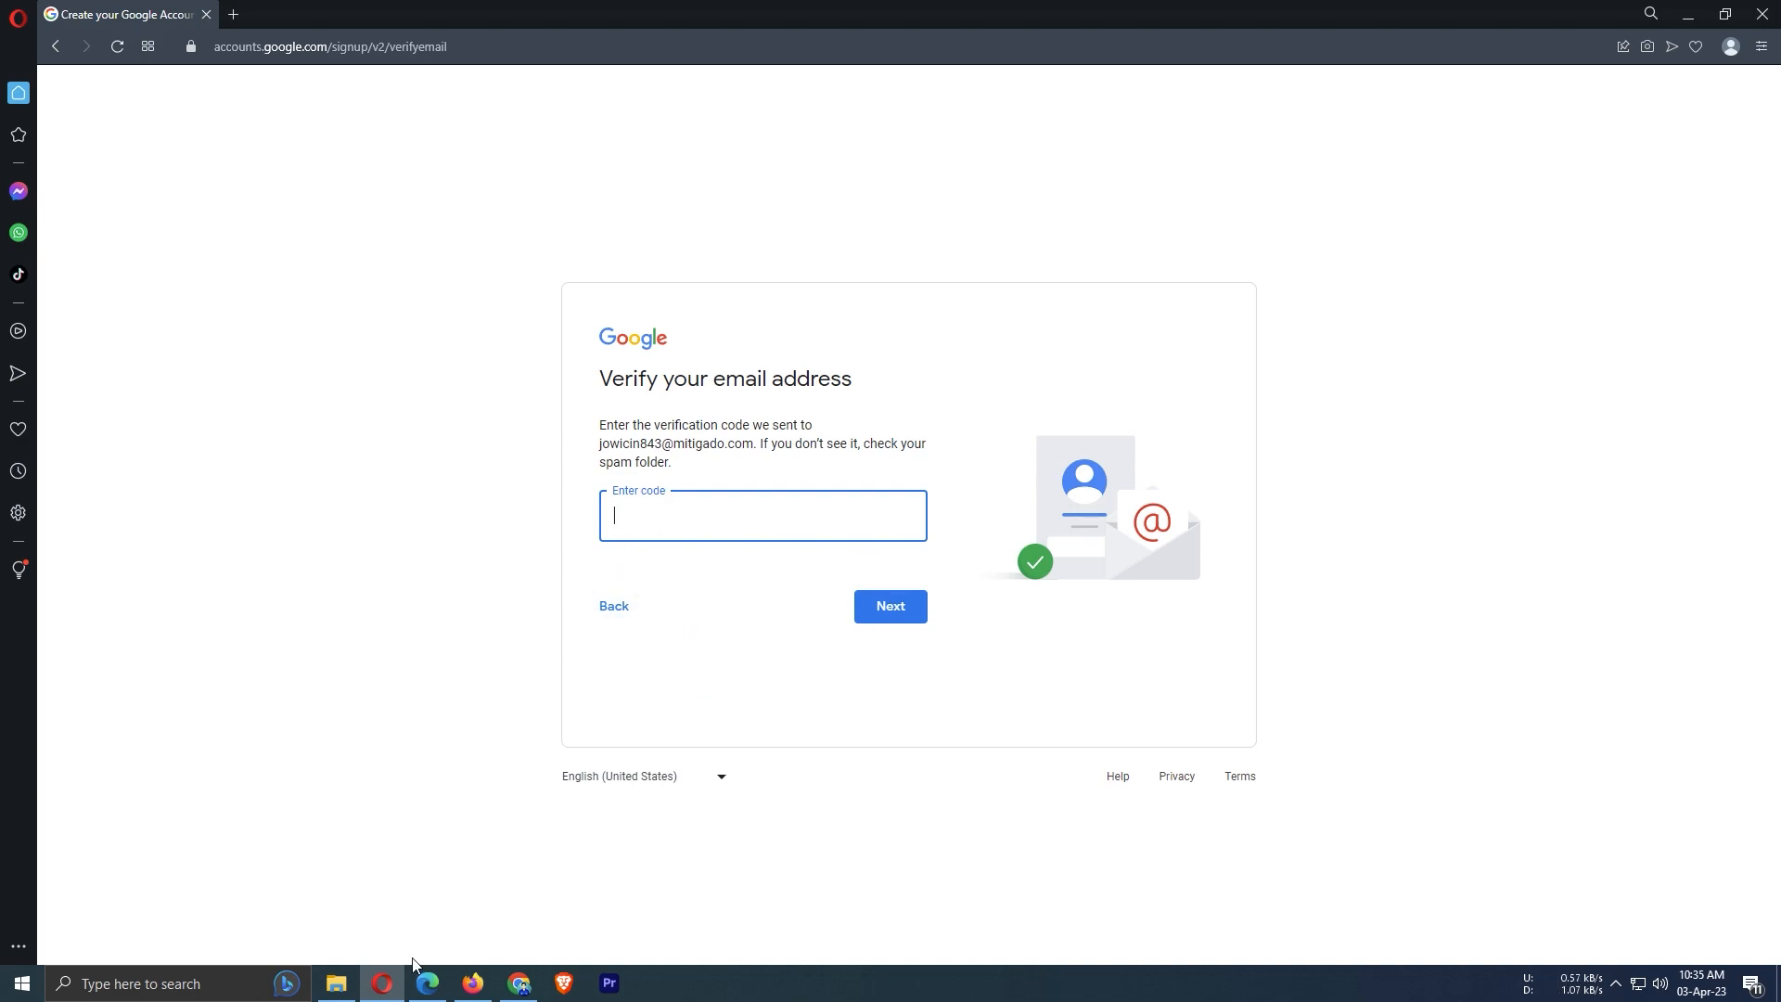
{"action": "left_click", "coordinate": [519, 984]}
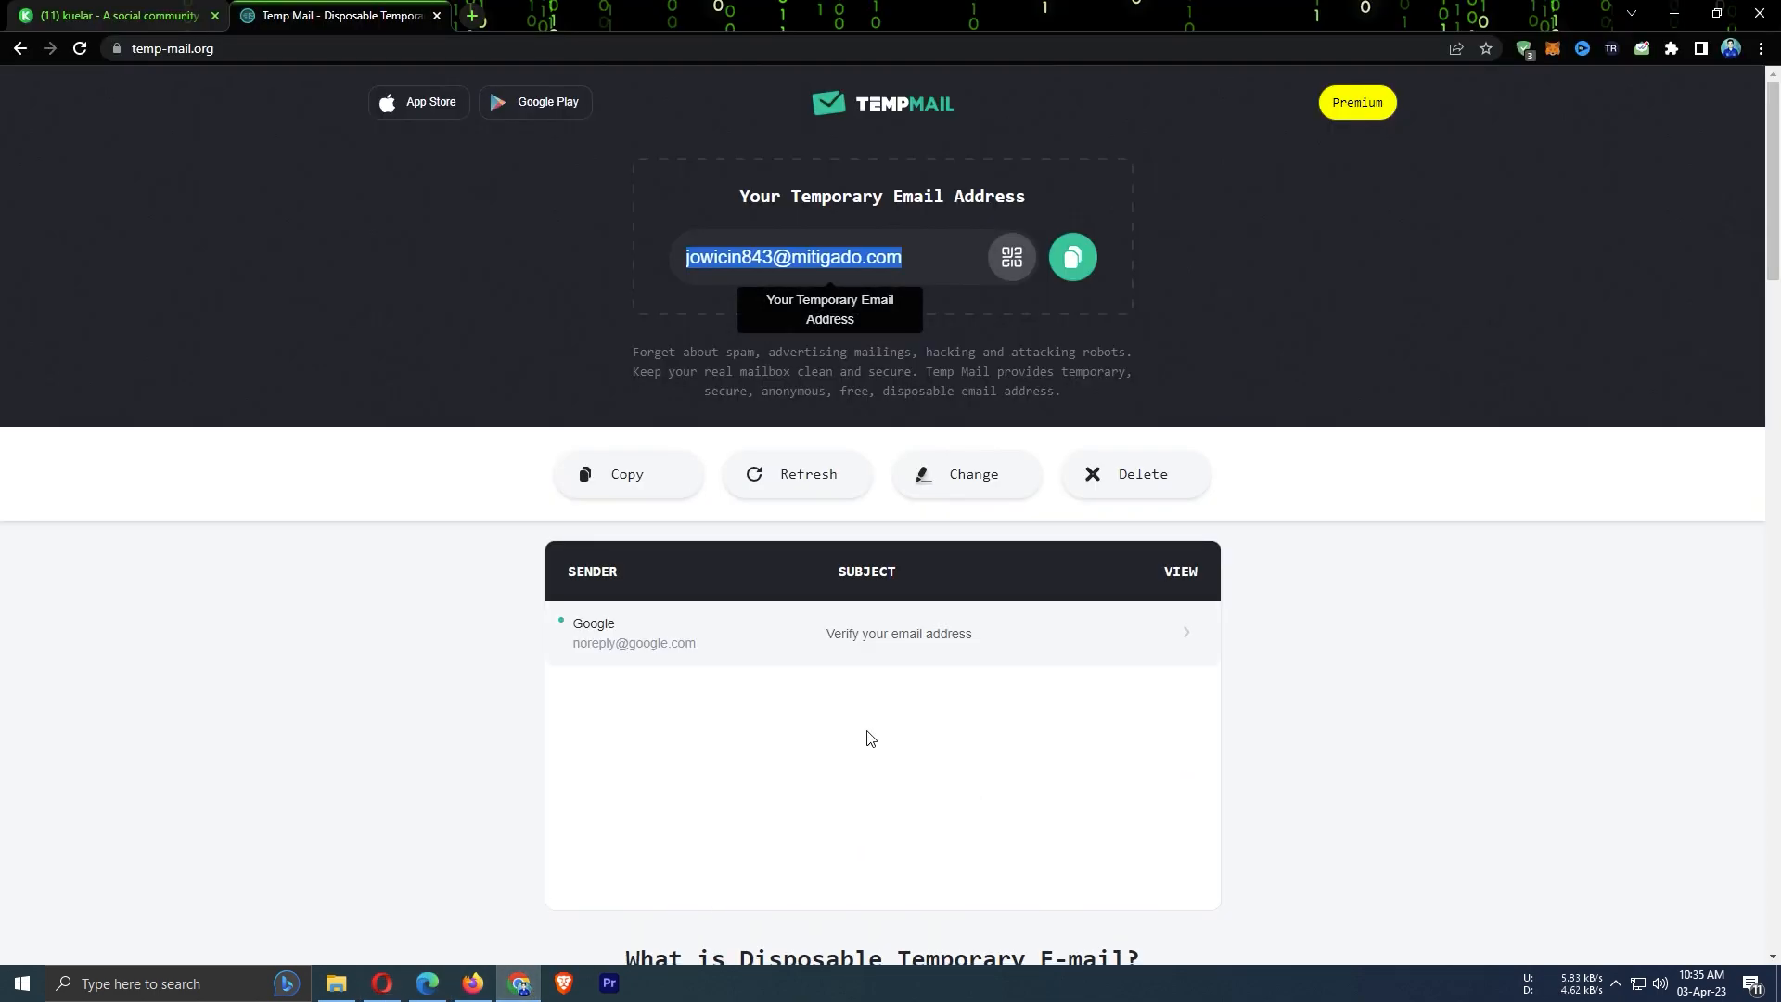
{"action": "left_click", "coordinate": [757, 652]}
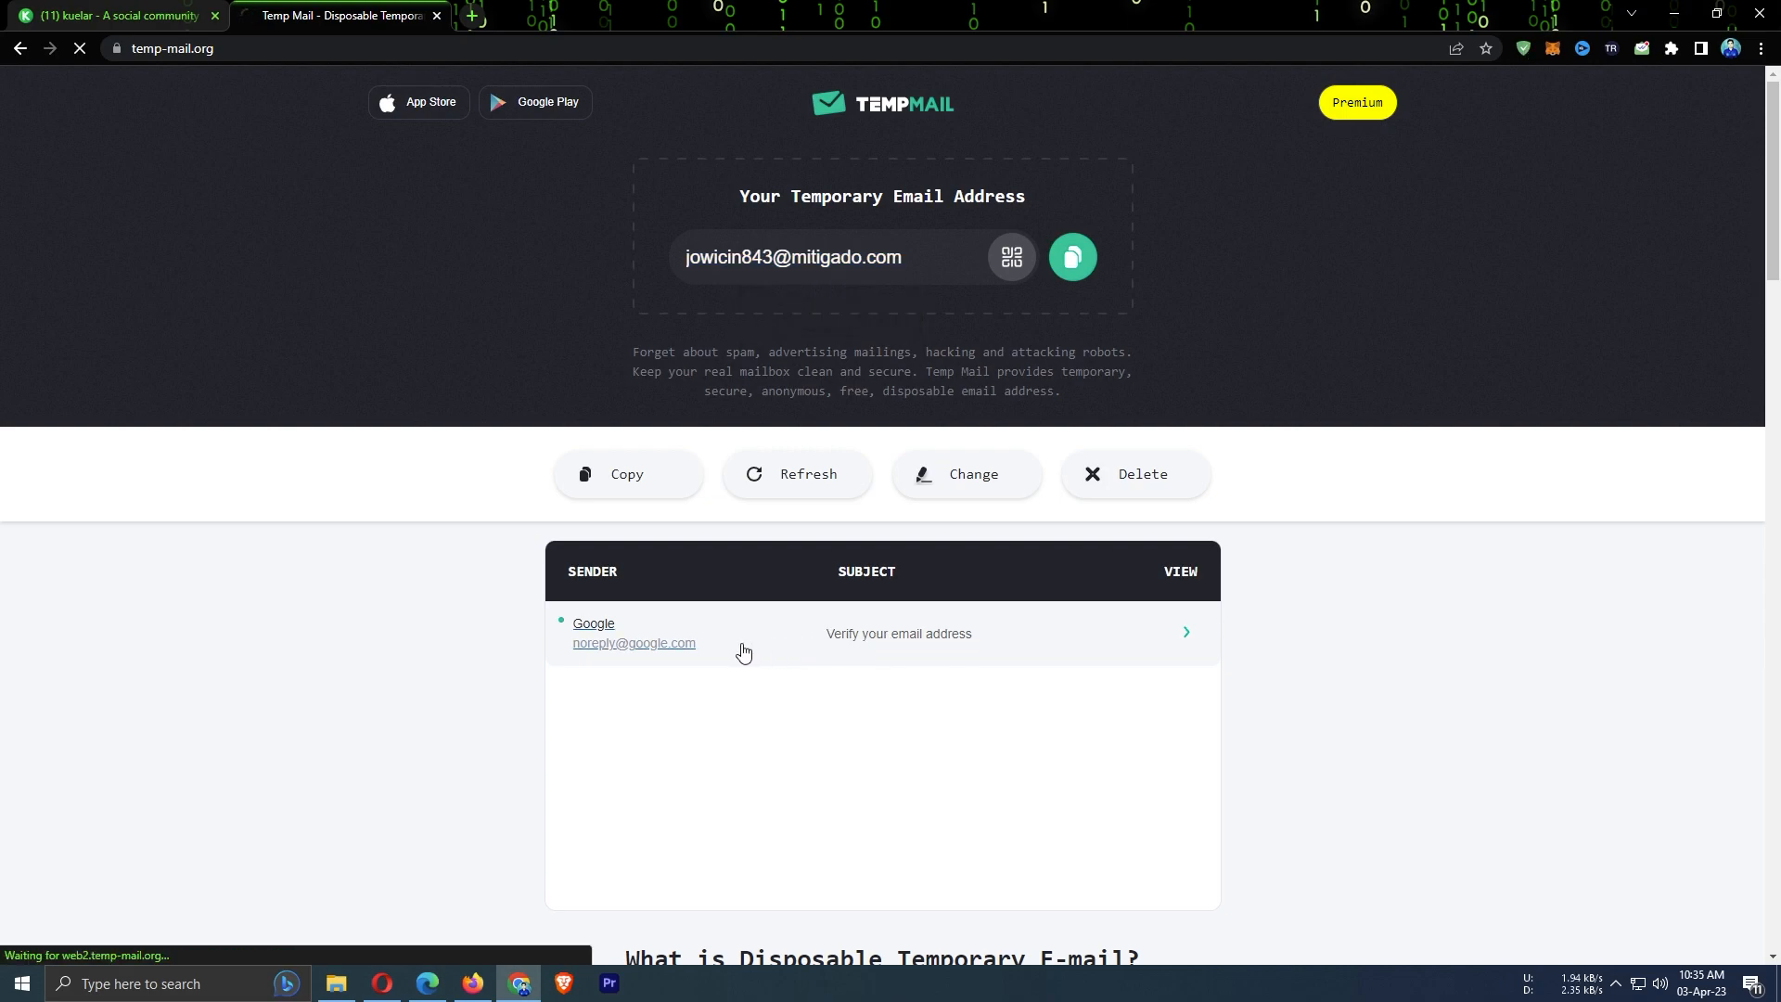
{"action": "scroll", "coordinate": [808, 700], "scroll_direction": "down", "scroll_amount": 4}
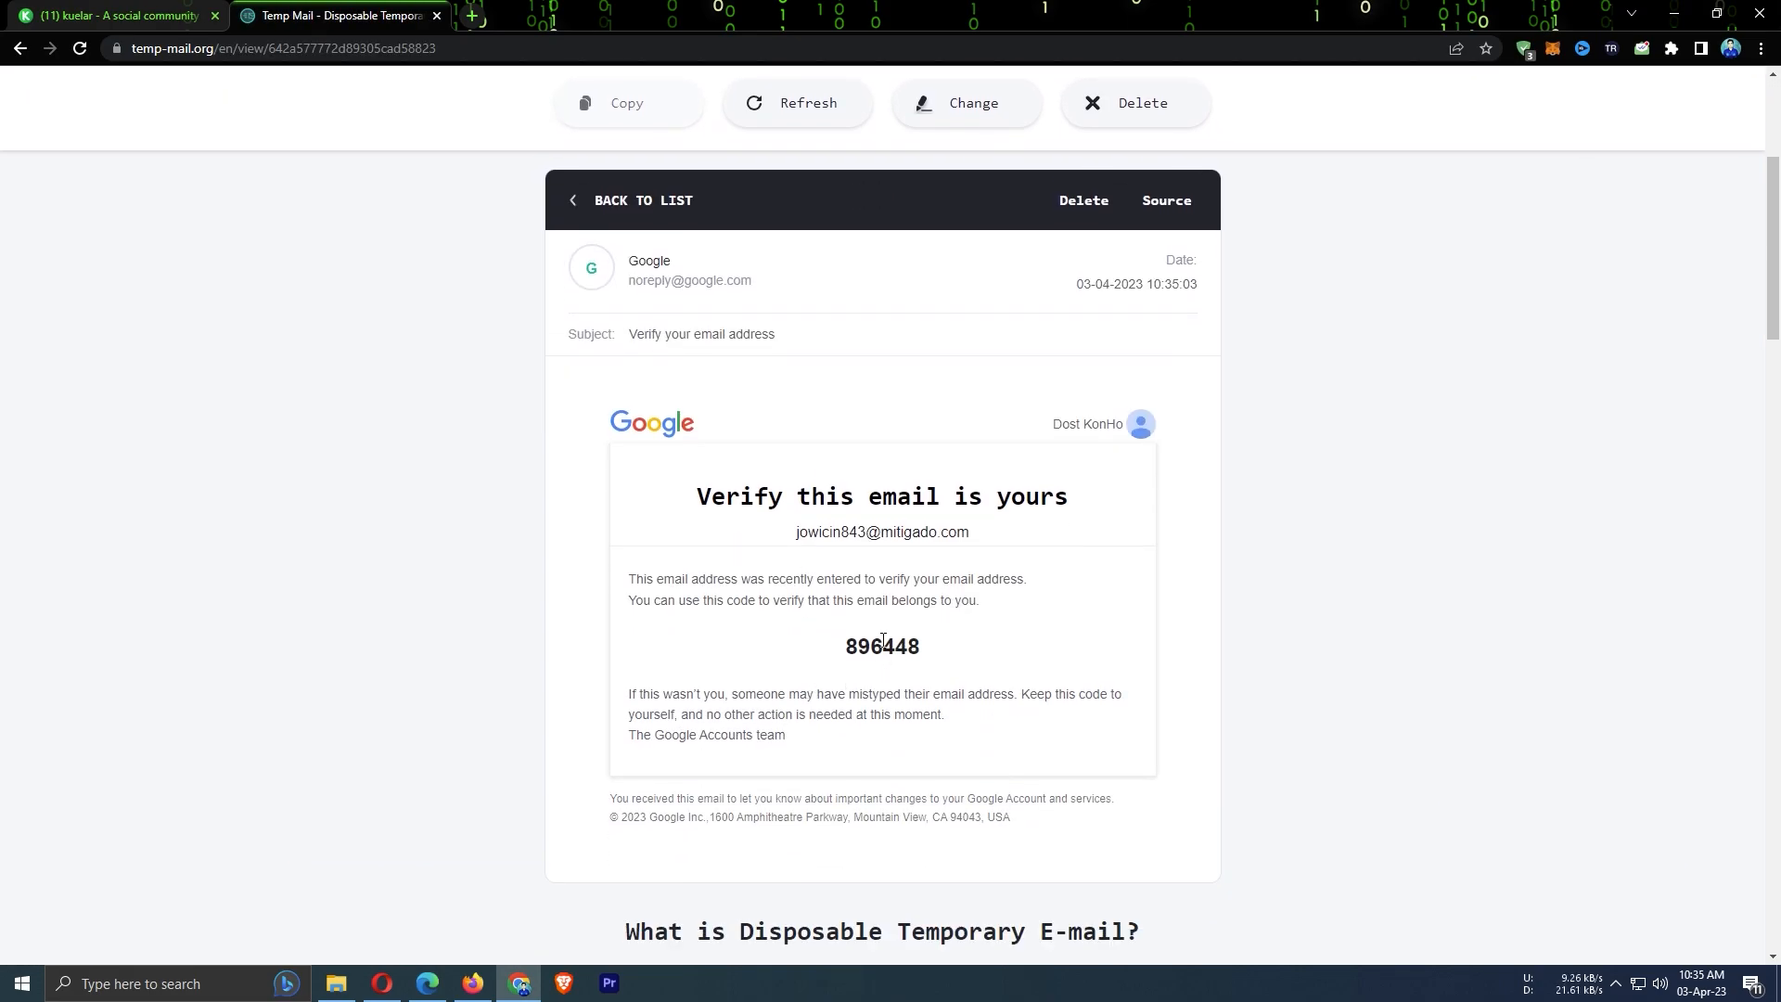
{"action": "double_click", "coordinate": [878, 648]}
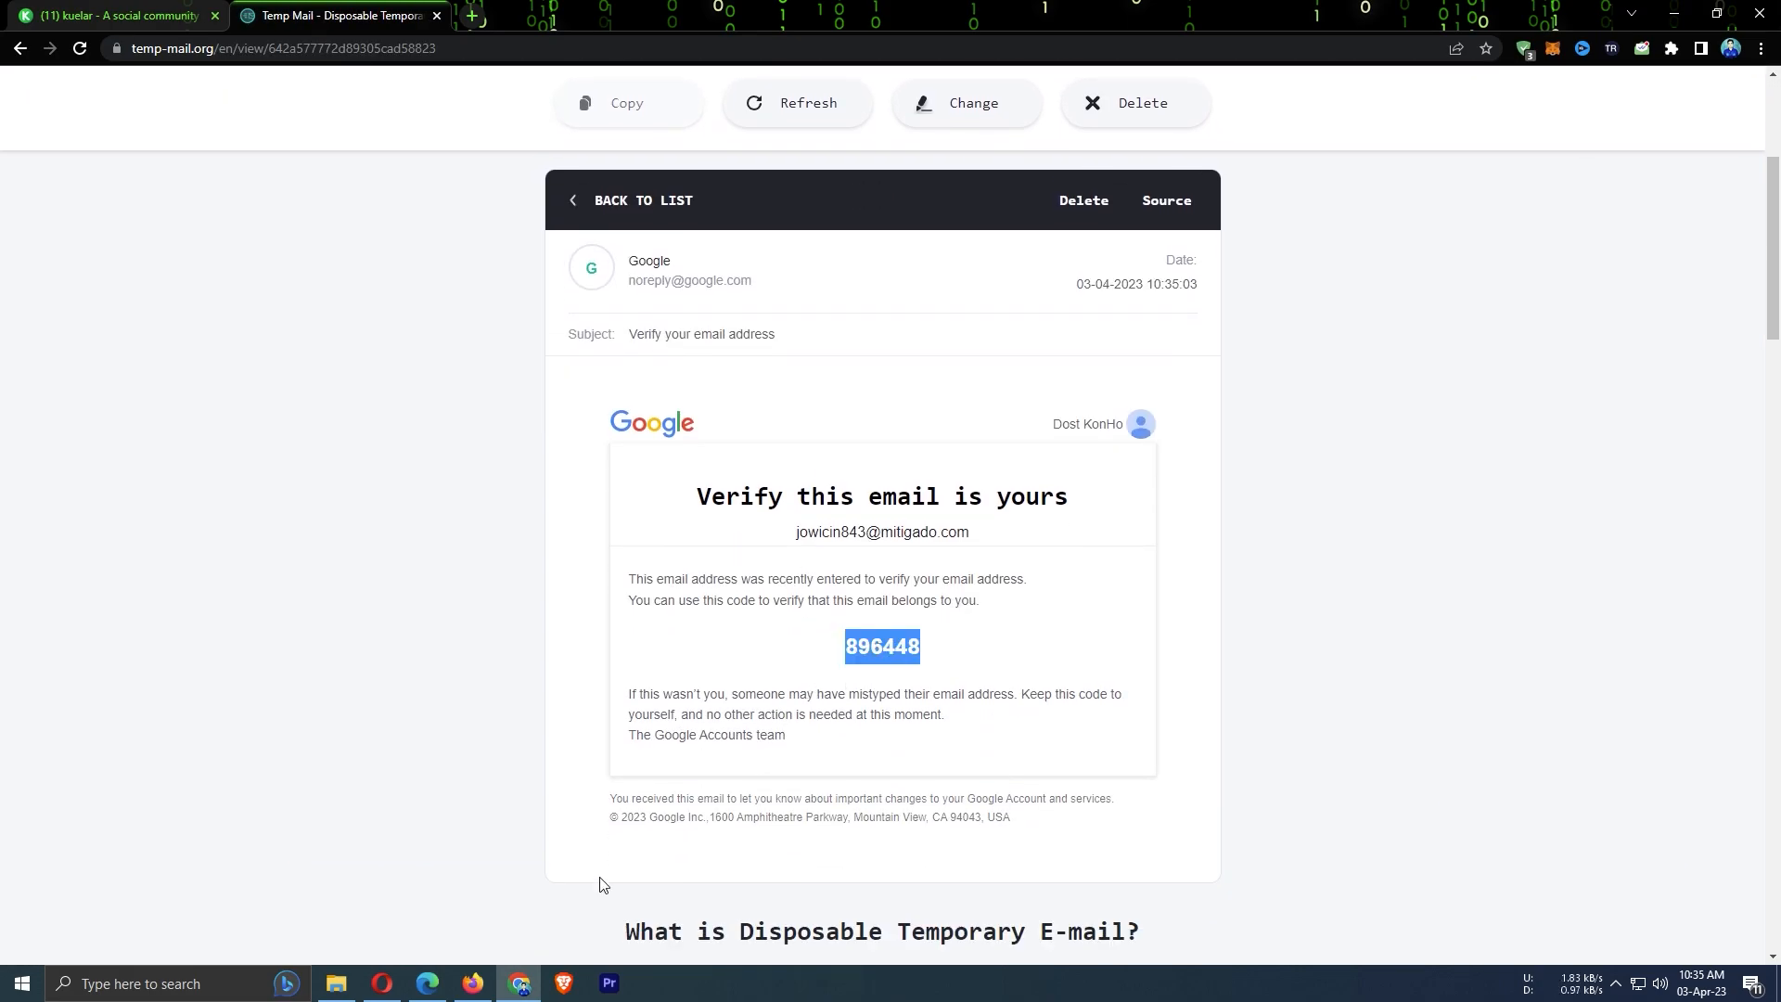
{"action": "left_click", "coordinate": [382, 984]}
{"action": "key", "text": "ctrl+v"}
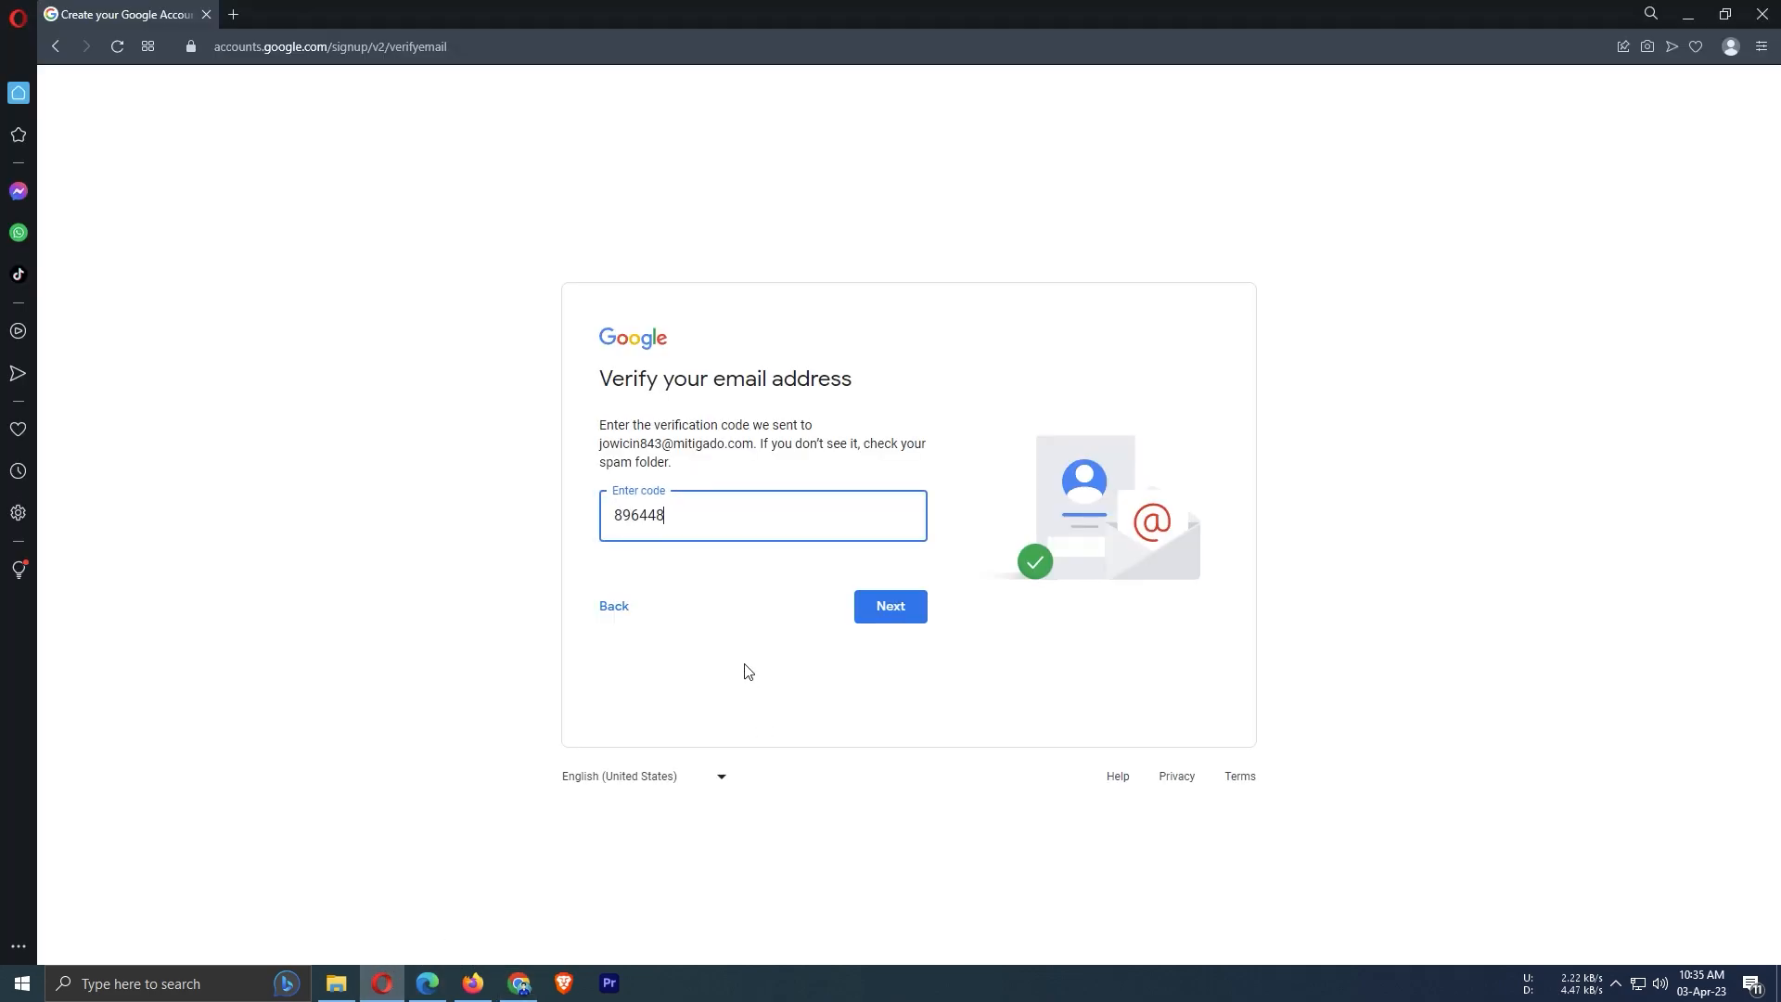
{"action": "left_click", "coordinate": [900, 608]}
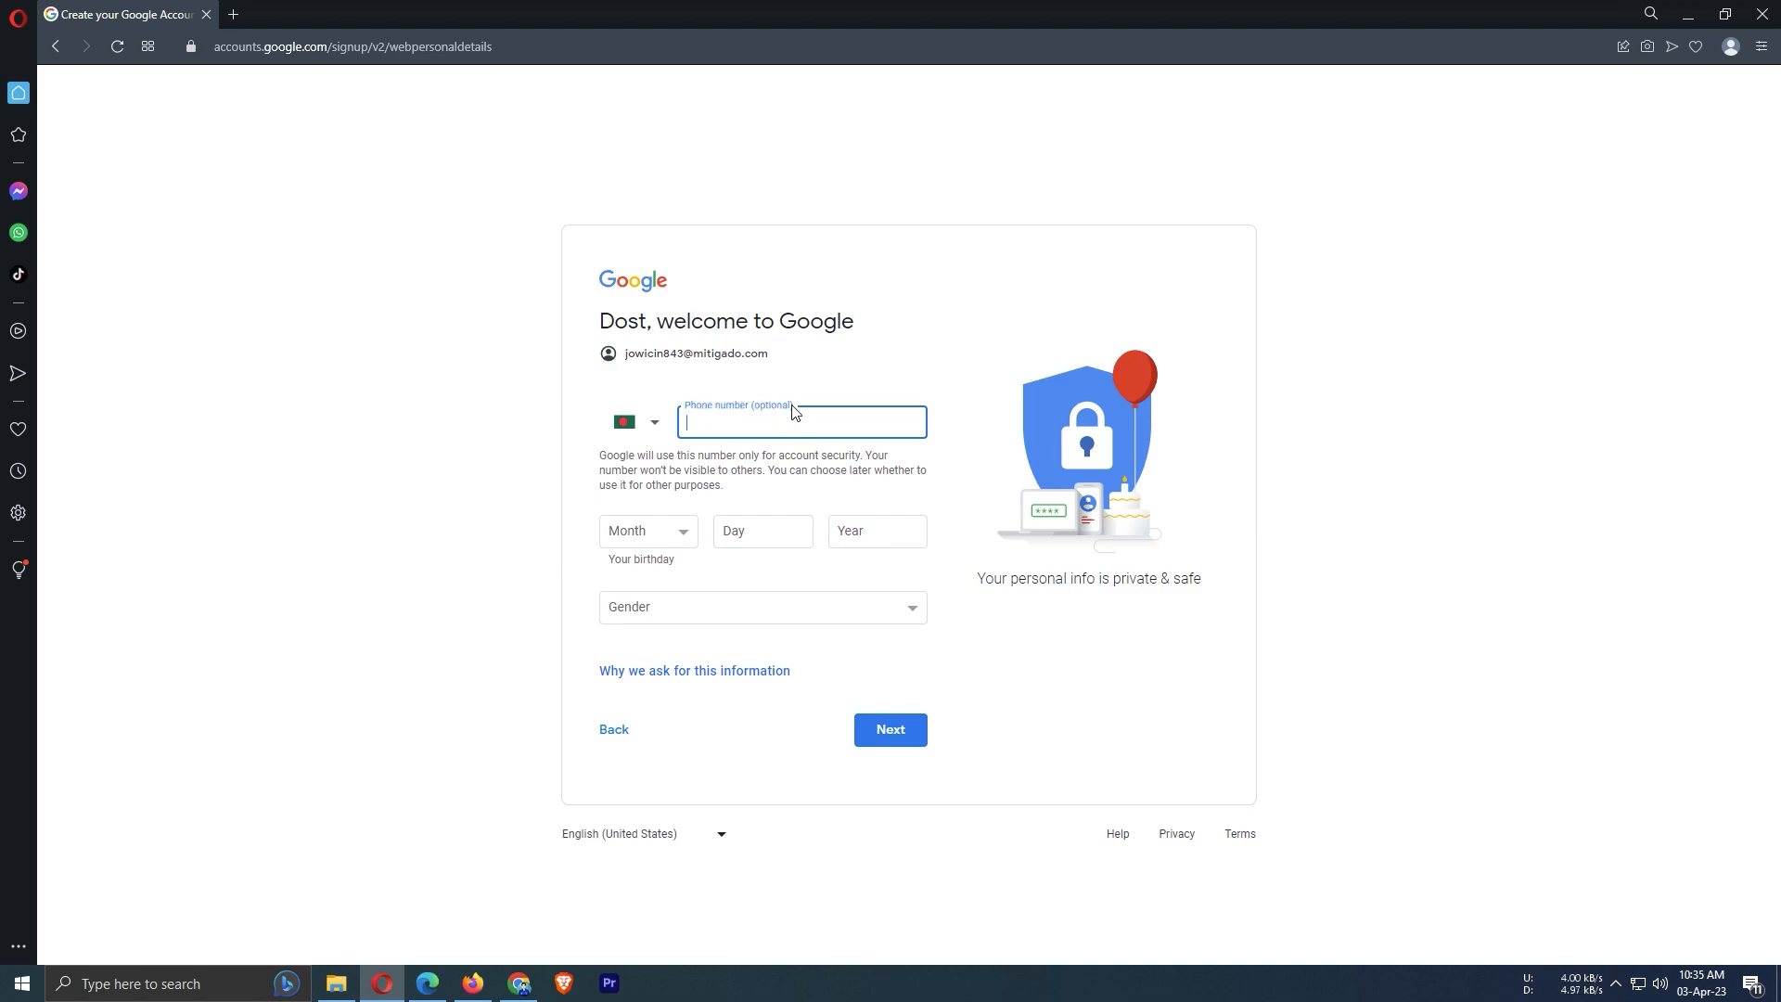
Leave the optional phone number blank and enter the birthday's month, day and year.
{"action": "left_click", "coordinate": [801, 427]}
{"action": "left_click", "coordinate": [899, 462]}
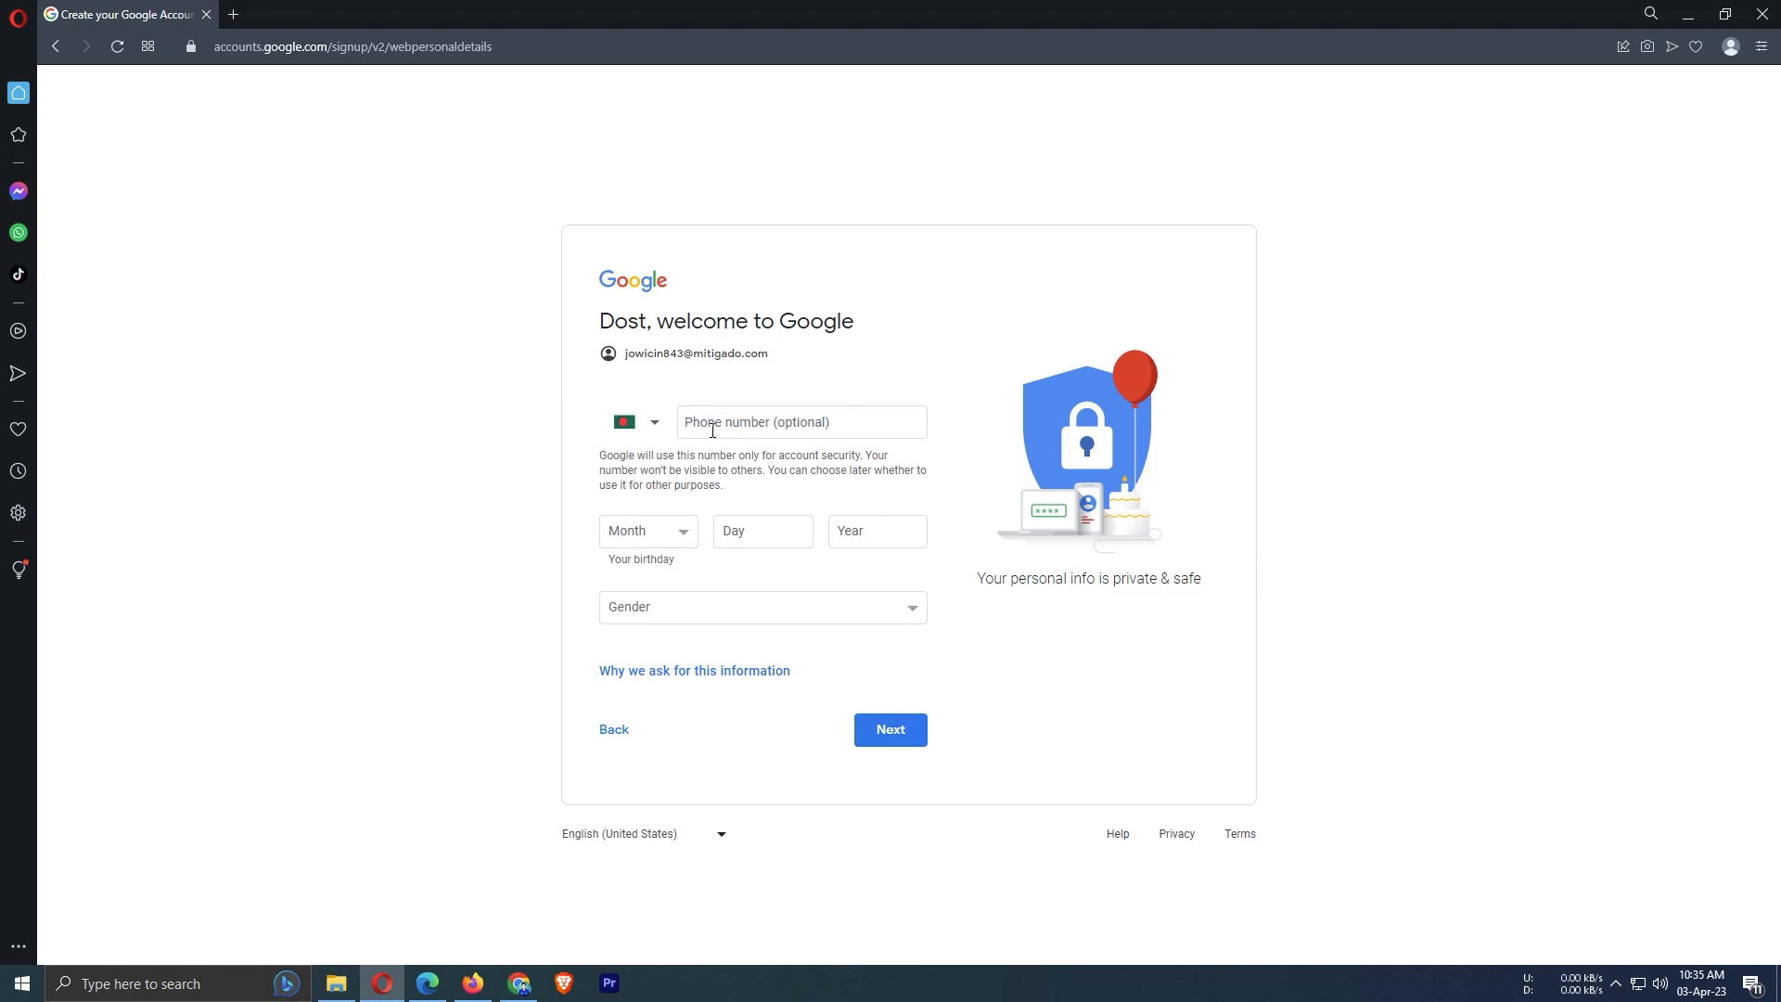
{"action": "left_click", "coordinate": [664, 536]}
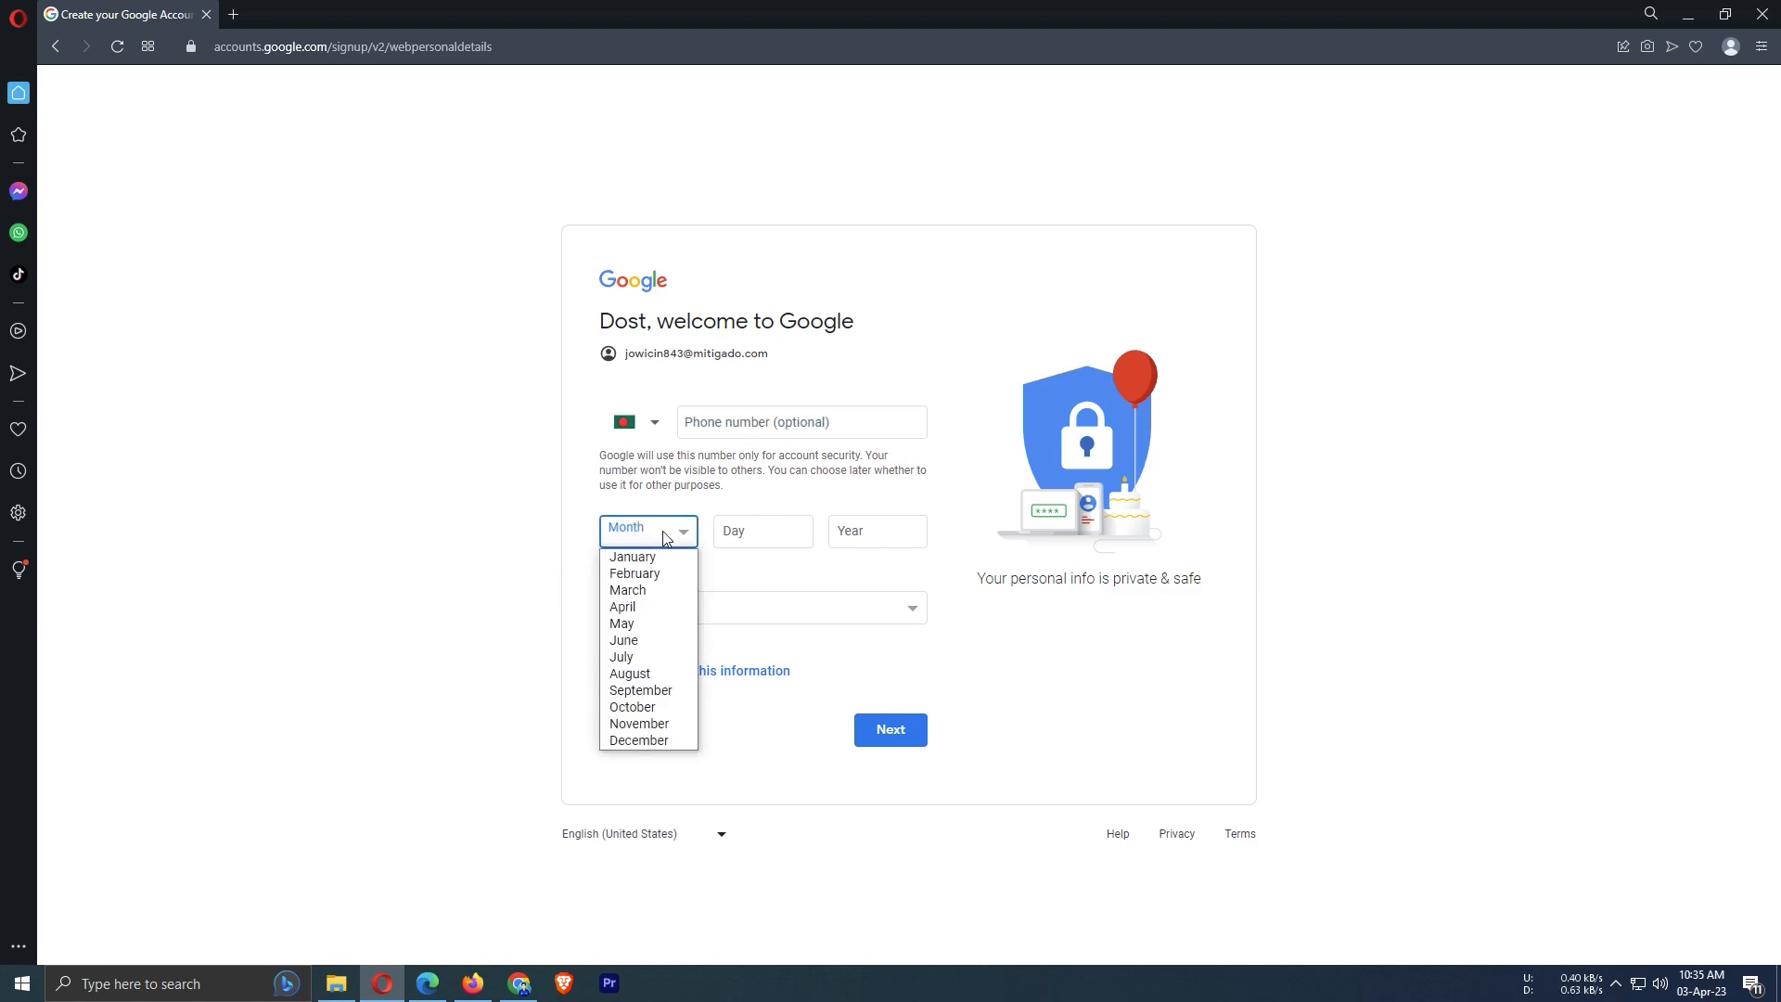
{"action": "left_click", "coordinate": [632, 609]}
{"action": "left_click", "coordinate": [767, 530]}
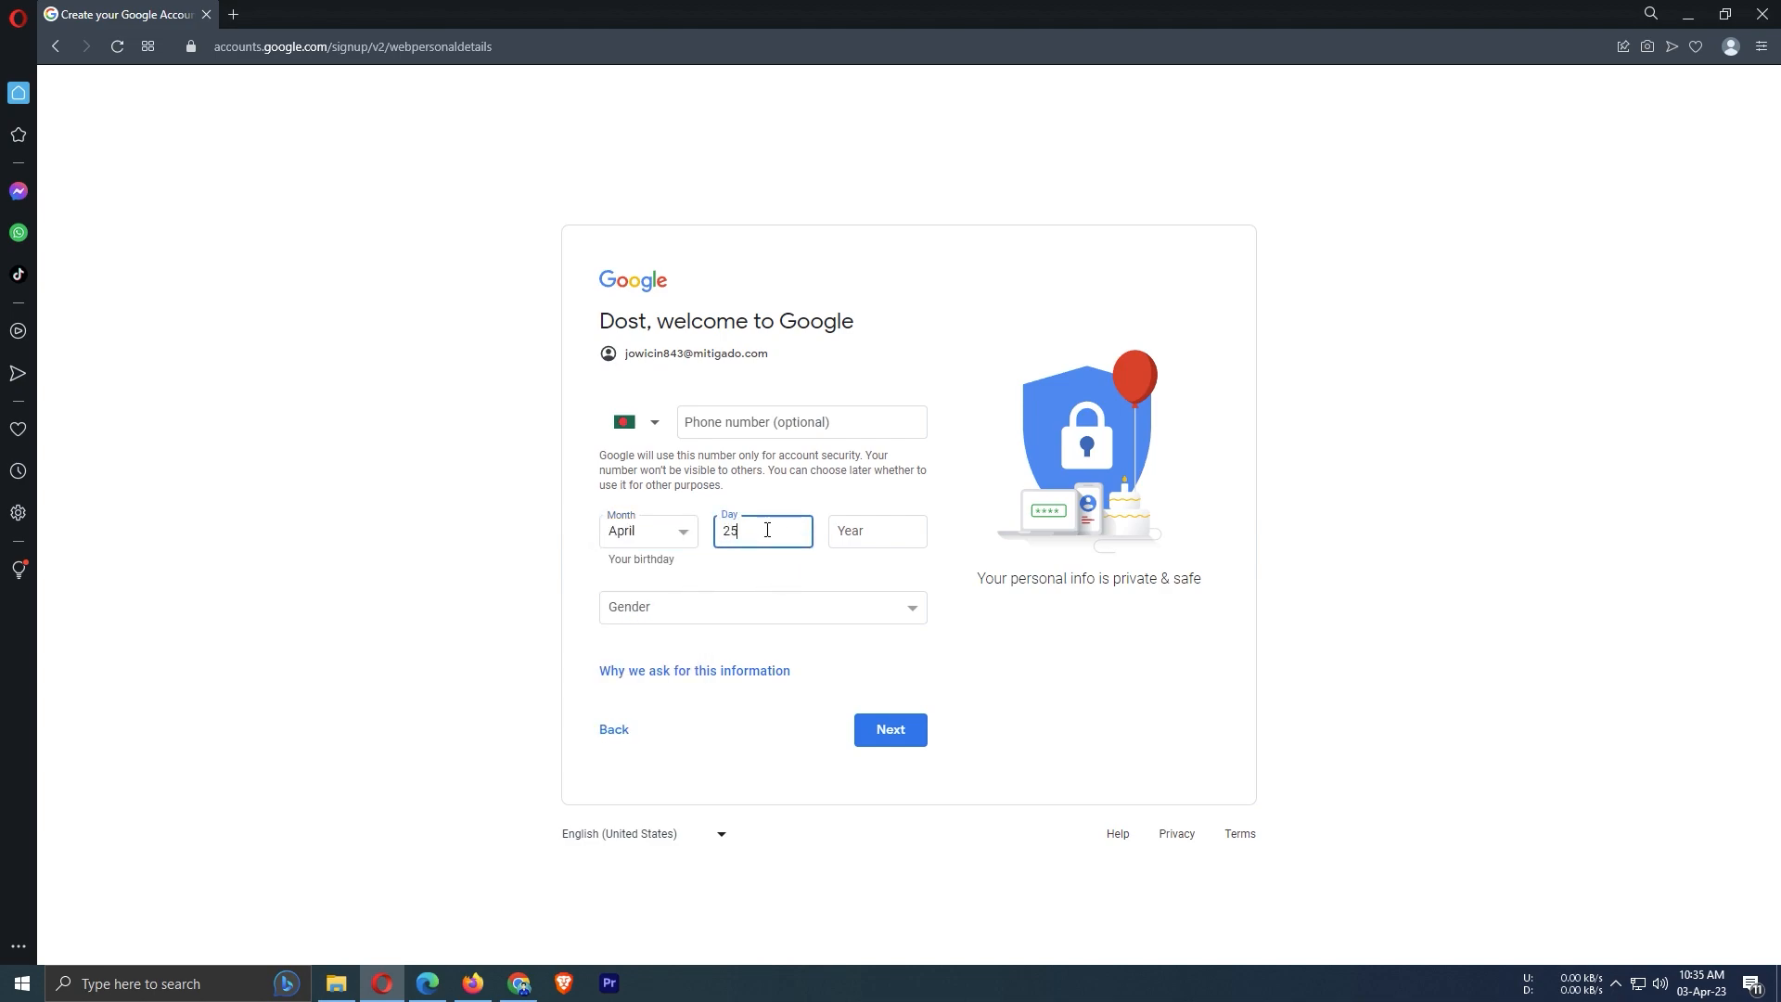
{"action": "left_click", "coordinate": [859, 535]}
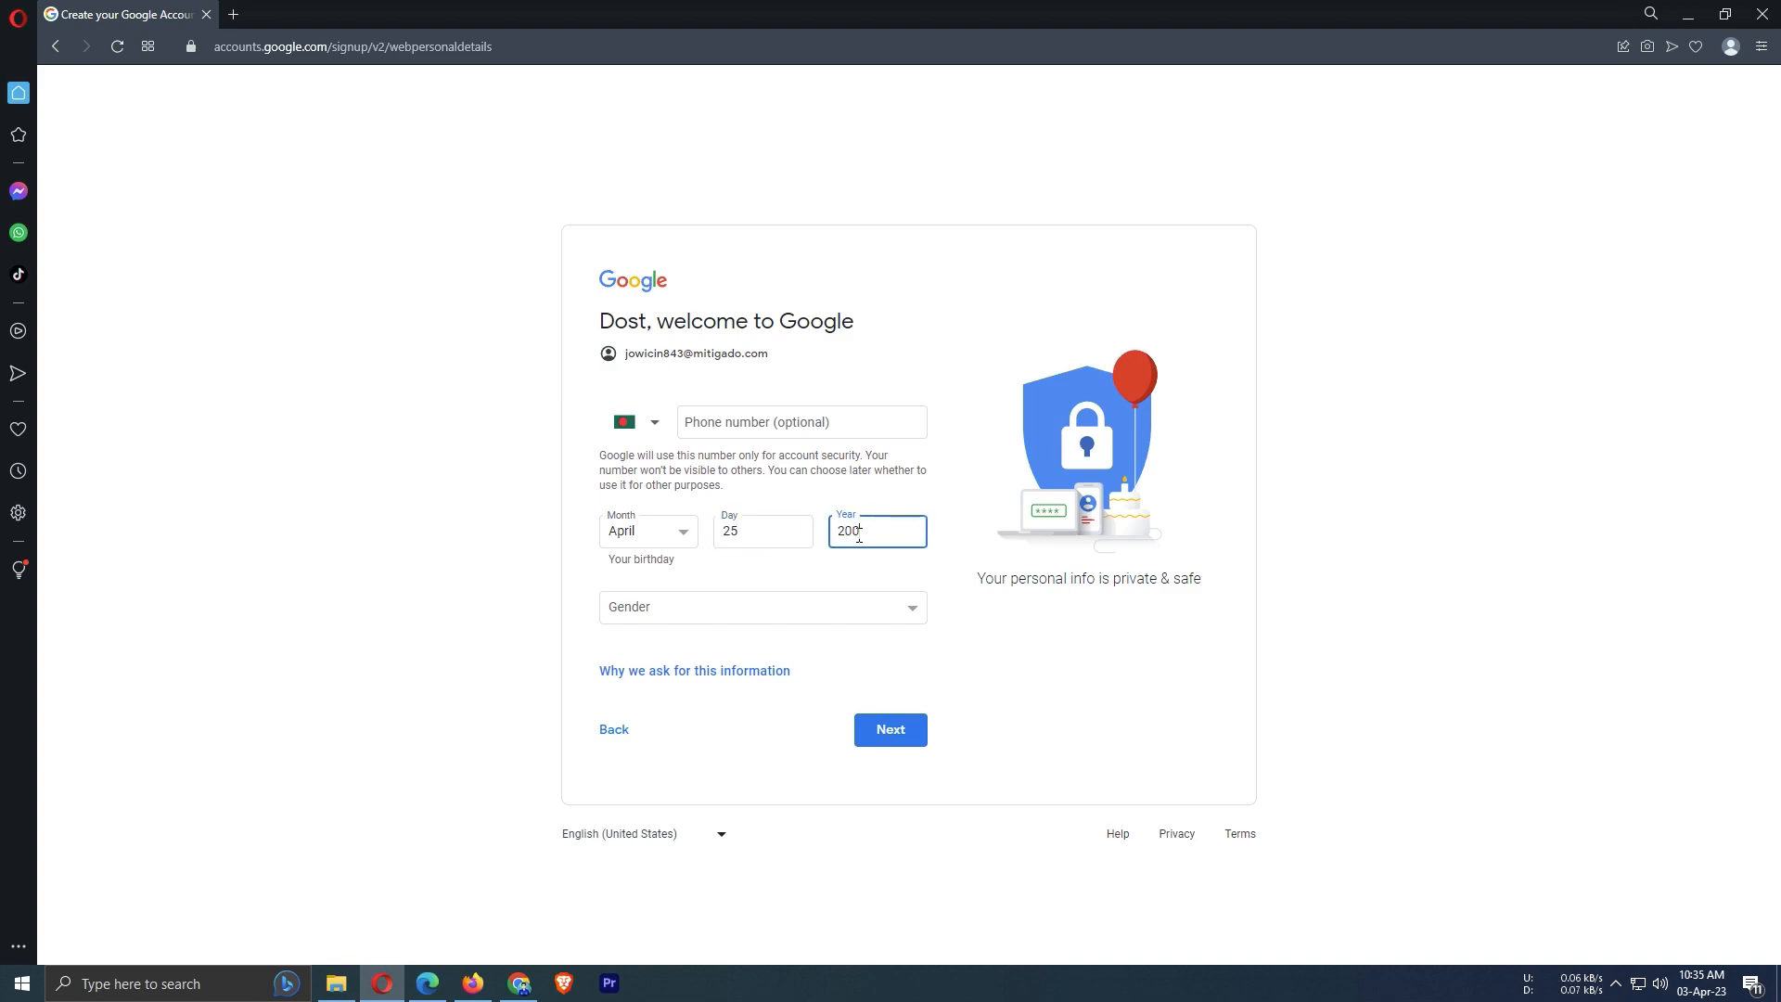
Set the gender to Male and submit the personal details.
{"action": "left_click", "coordinate": [673, 606]}
{"action": "left_click", "coordinate": [655, 634]}
{"action": "left_click", "coordinate": [646, 614]}
{"action": "left_click", "coordinate": [653, 650]}
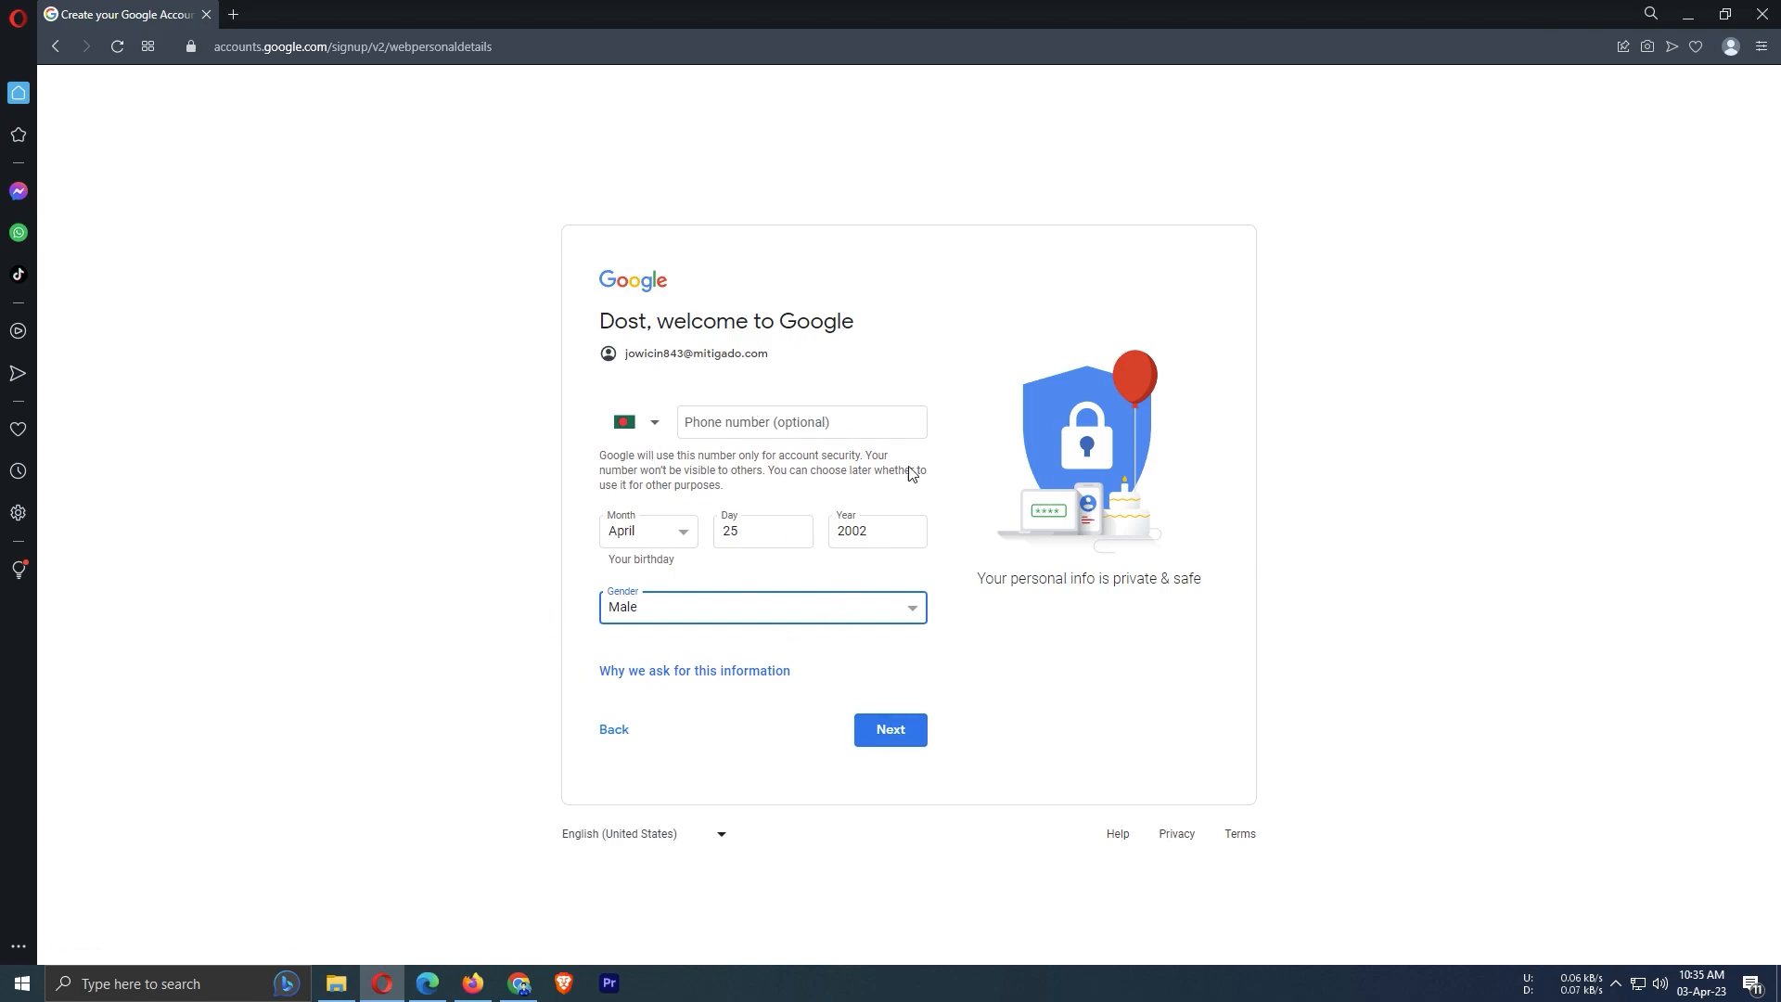
{"action": "left_click", "coordinate": [888, 733]}
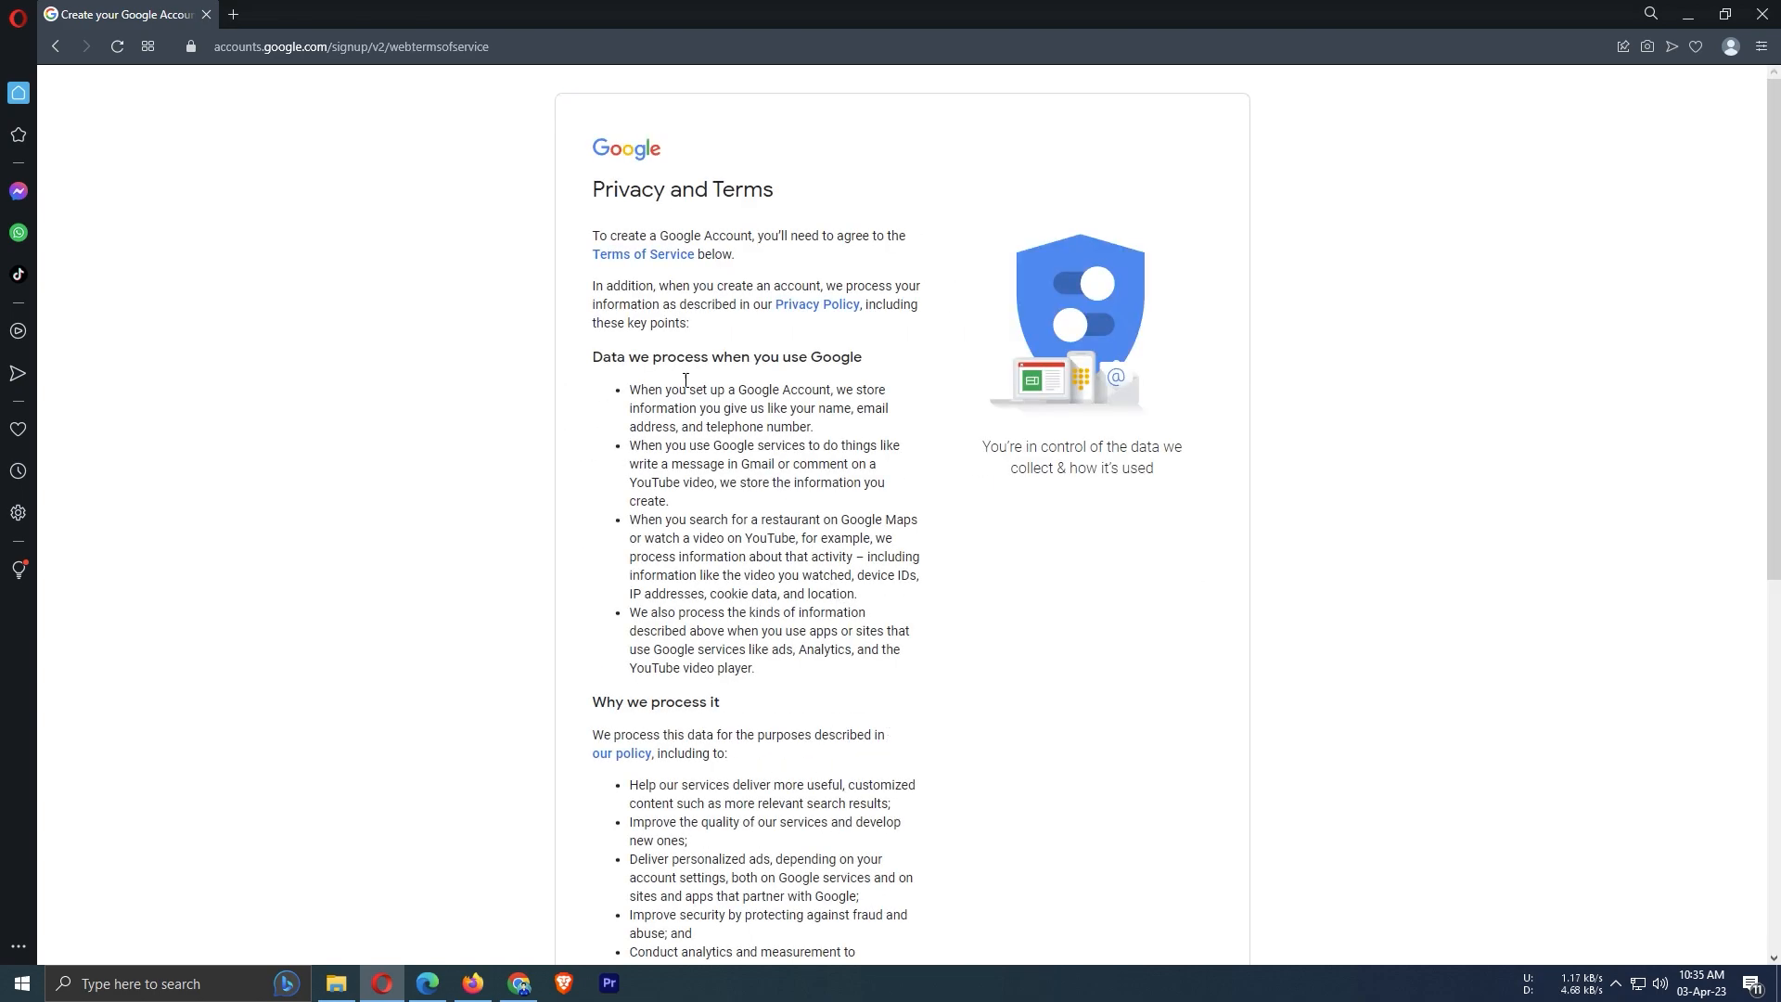
Agree to Google's Privacy and Terms to finish creating the account.
{"action": "scroll", "coordinate": [949, 352], "scroll_direction": "down", "scroll_amount": 7}
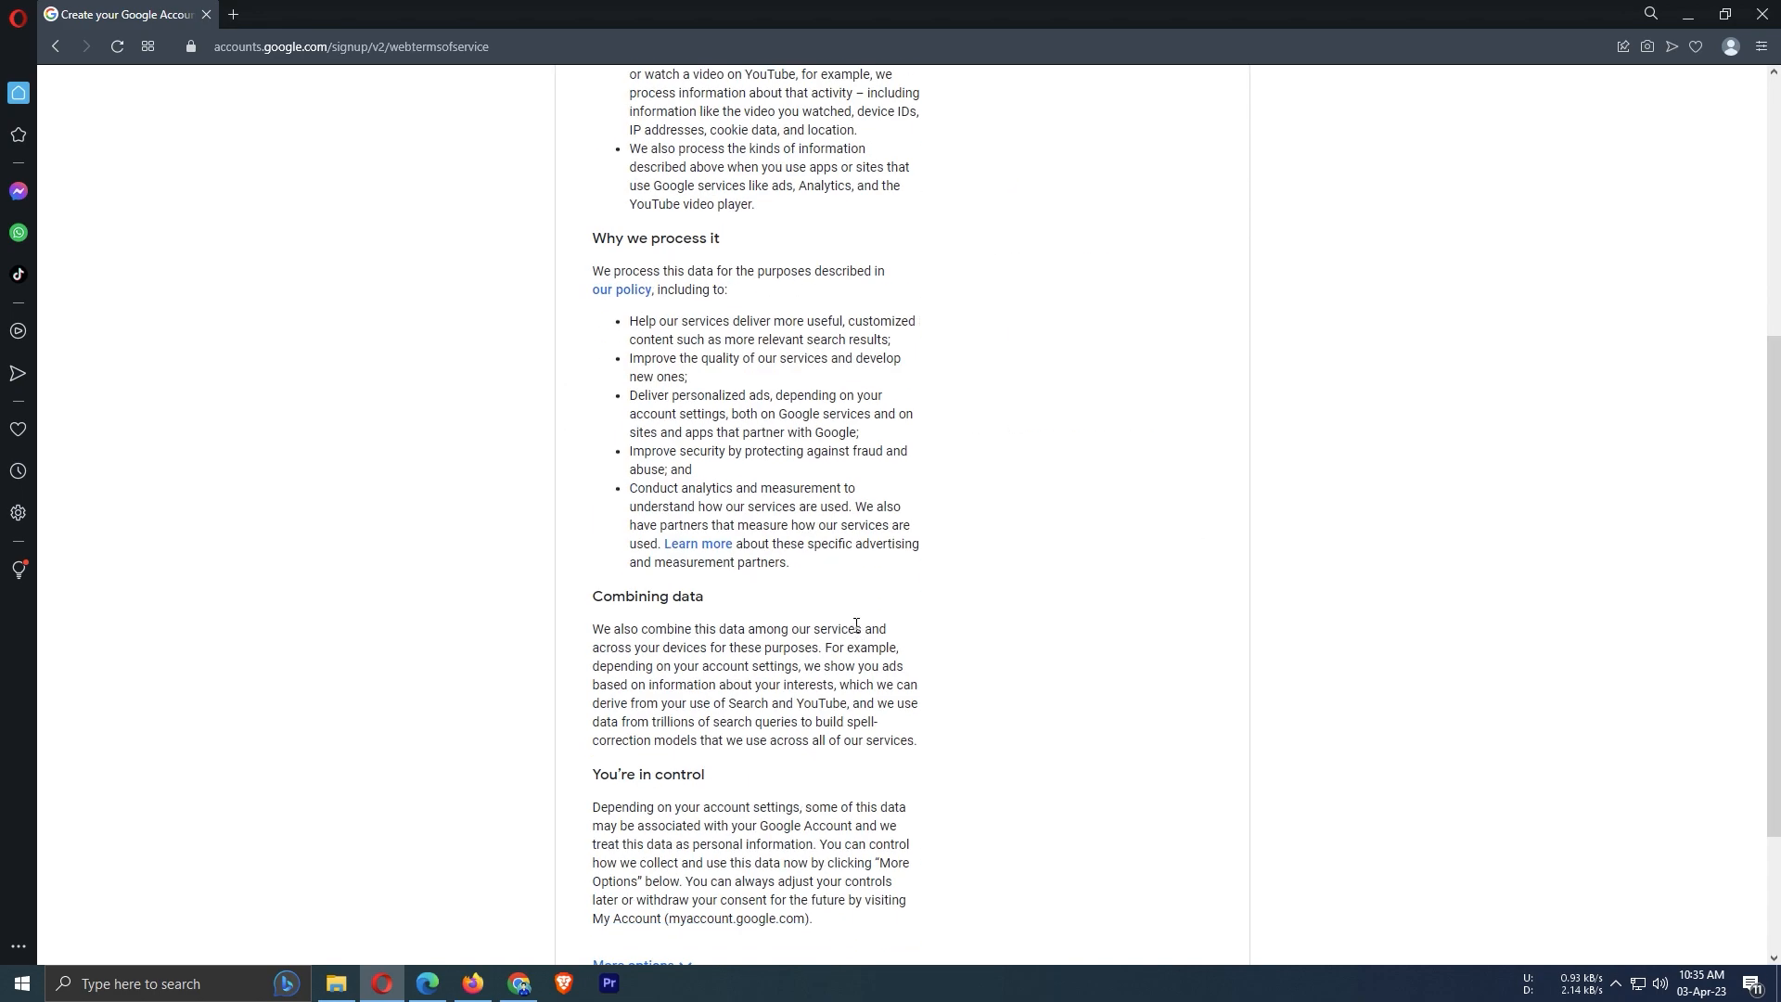
{"action": "left_click", "coordinate": [891, 832]}
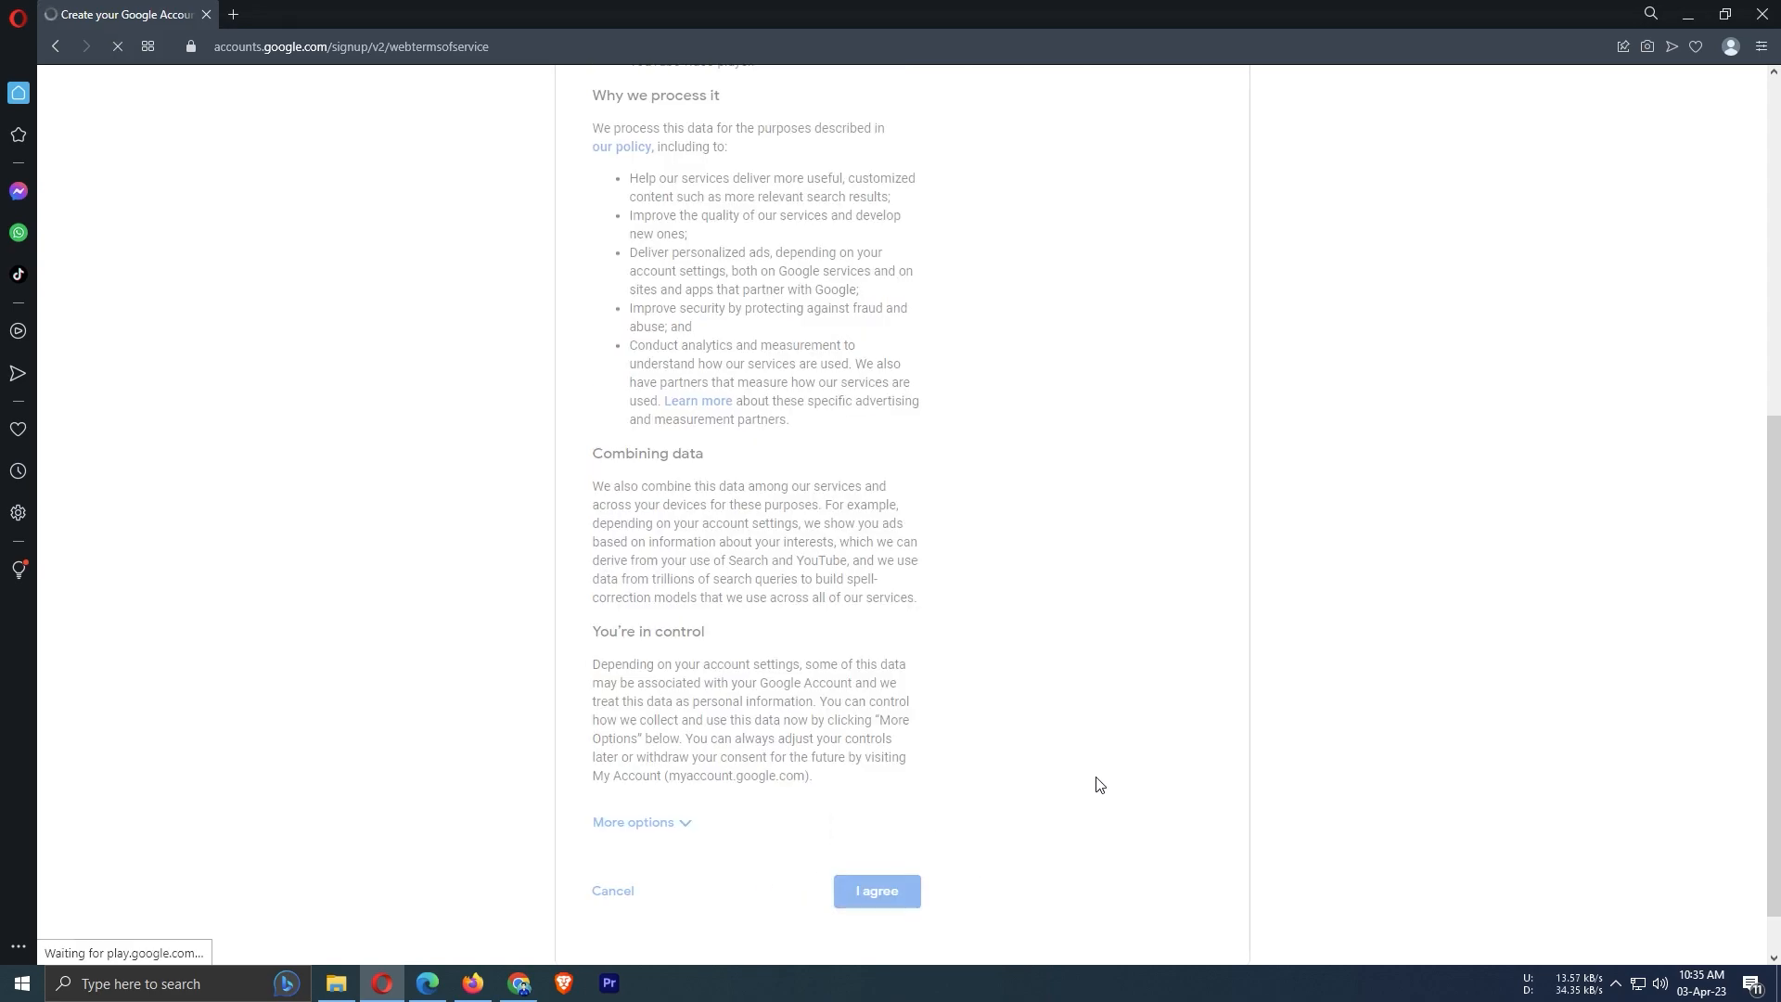
{"action": "scroll", "coordinate": [1098, 785], "scroll_direction": "up", "scroll_amount": 5}
{"action": "scroll", "coordinate": [1098, 785], "scroll_direction": "up", "scroll_amount": 2}
{"action": "scroll", "coordinate": [1097, 785], "scroll_direction": "down", "scroll_amount": 4}
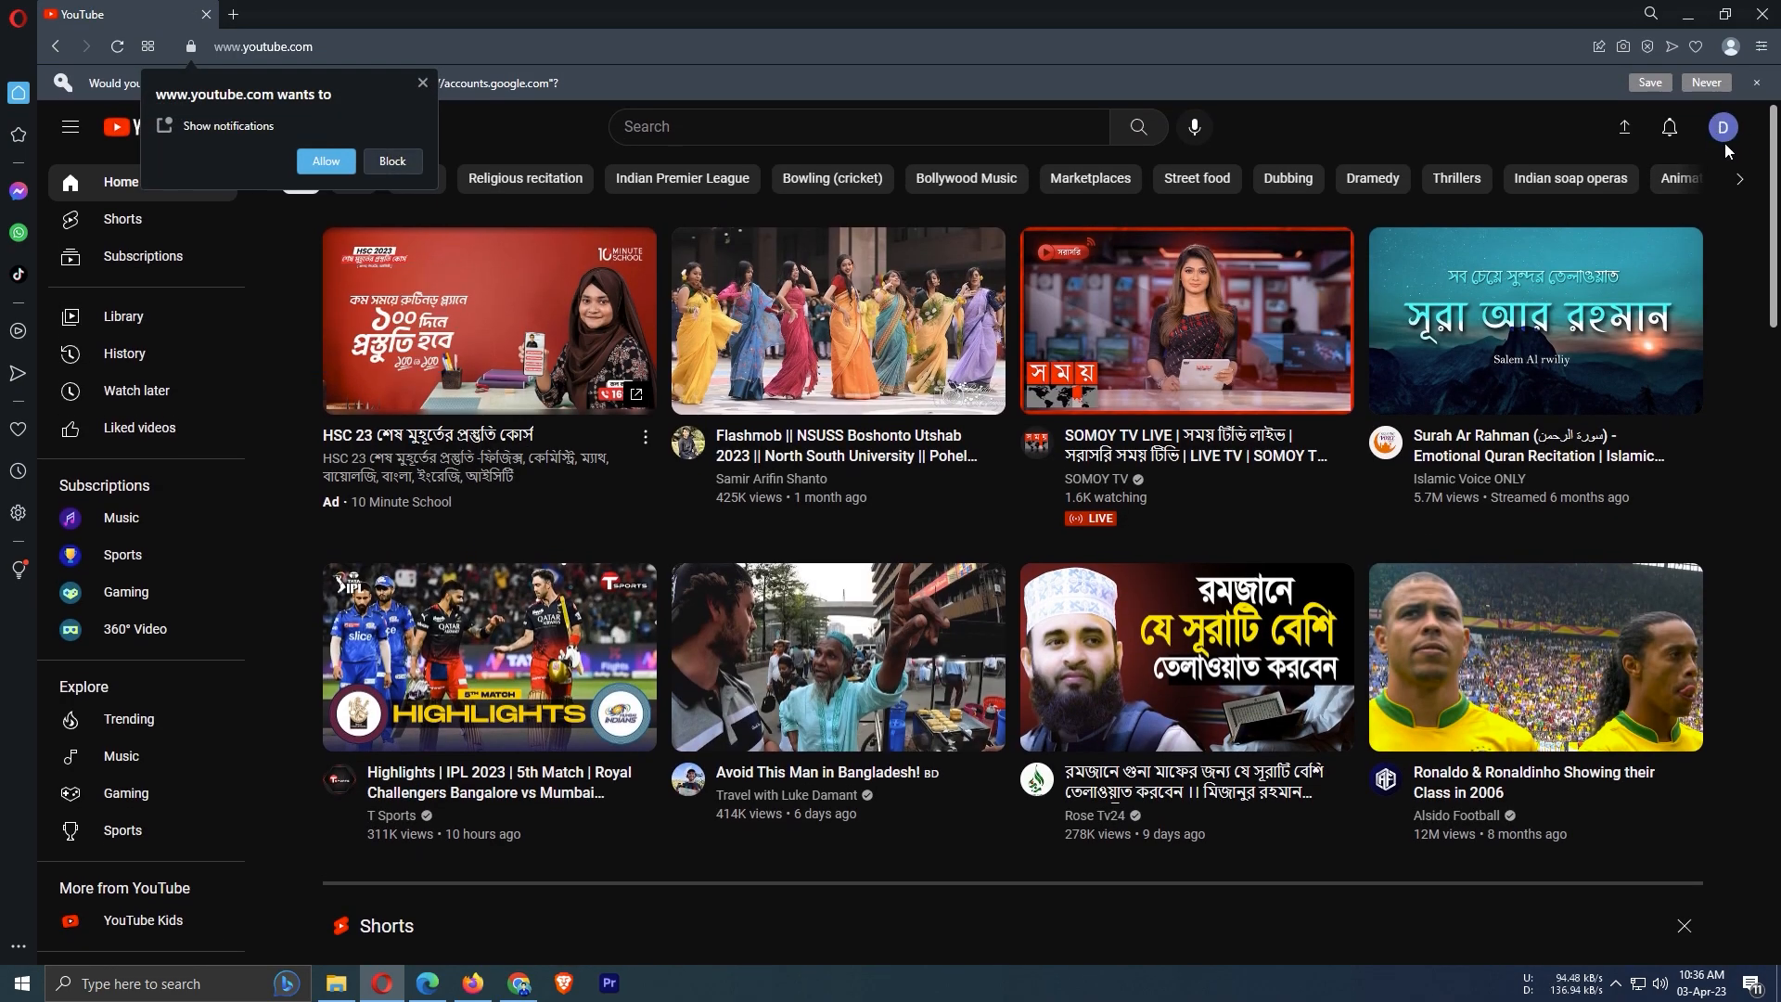
Copy the signed-in account's email address from the YouTube account details.
{"action": "left_click", "coordinate": [1724, 130]}
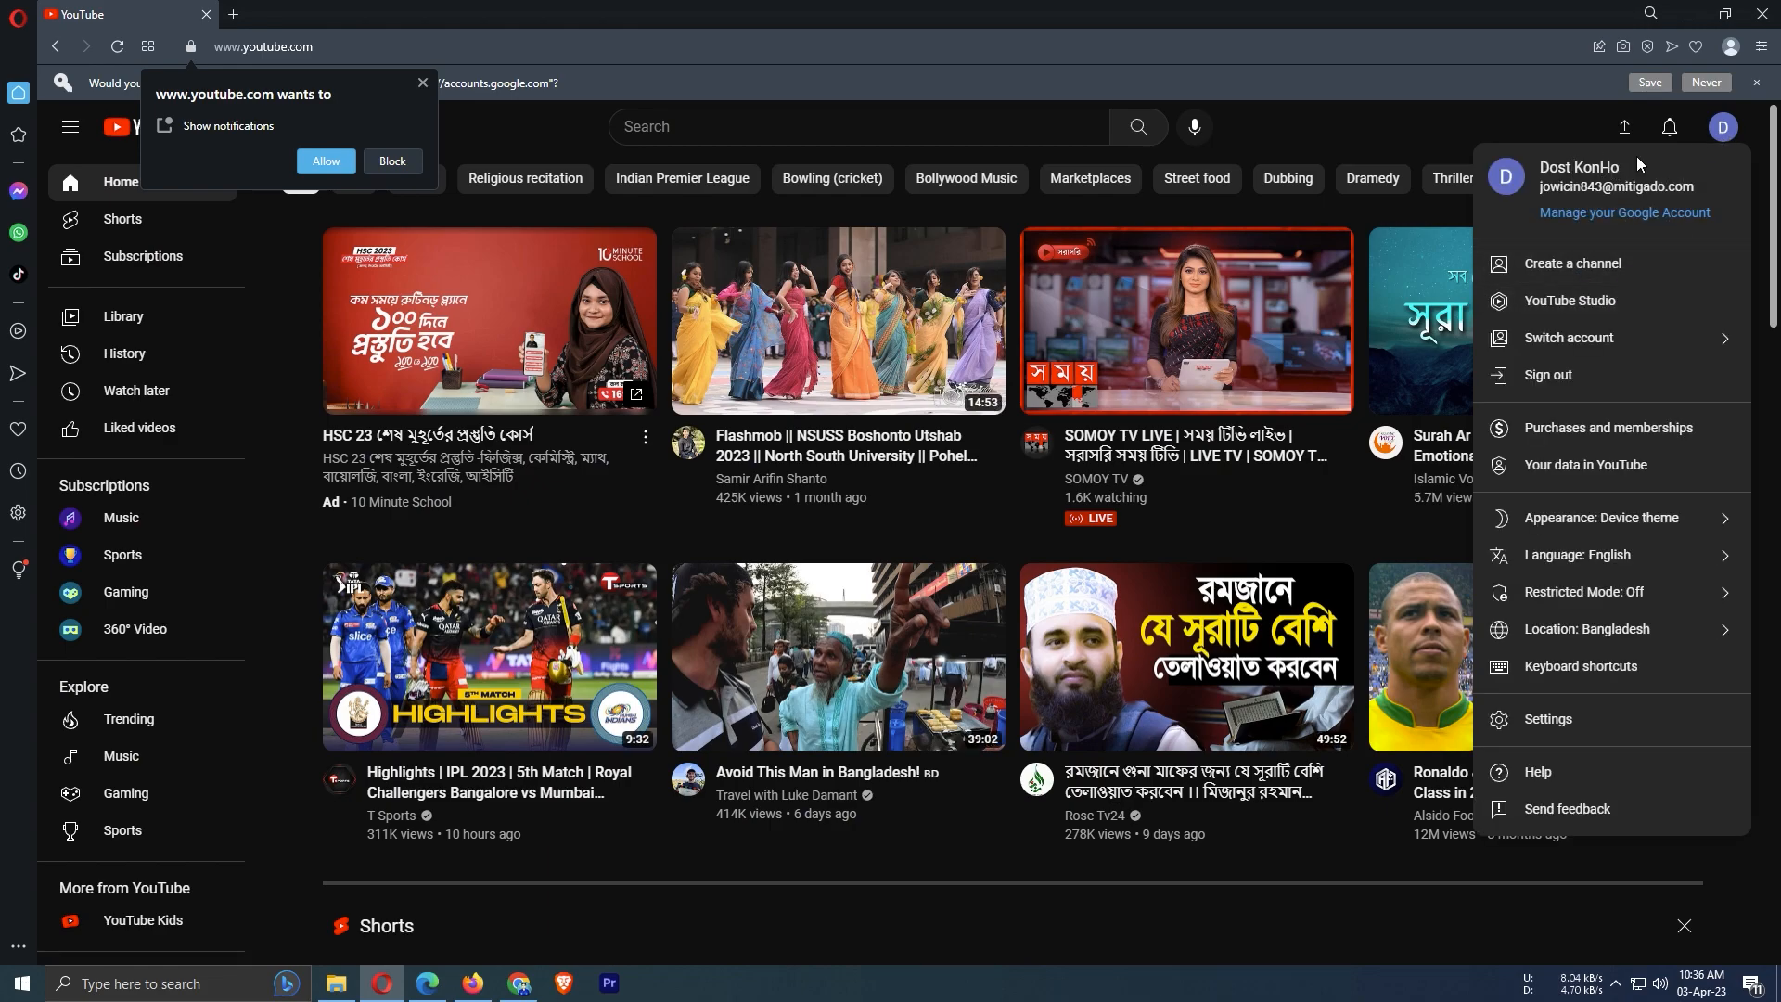
{"action": "left_click_drag", "start_coordinate": [1701, 184], "coordinate": [1539, 190]}
{"action": "right_click", "coordinate": [1638, 189]}
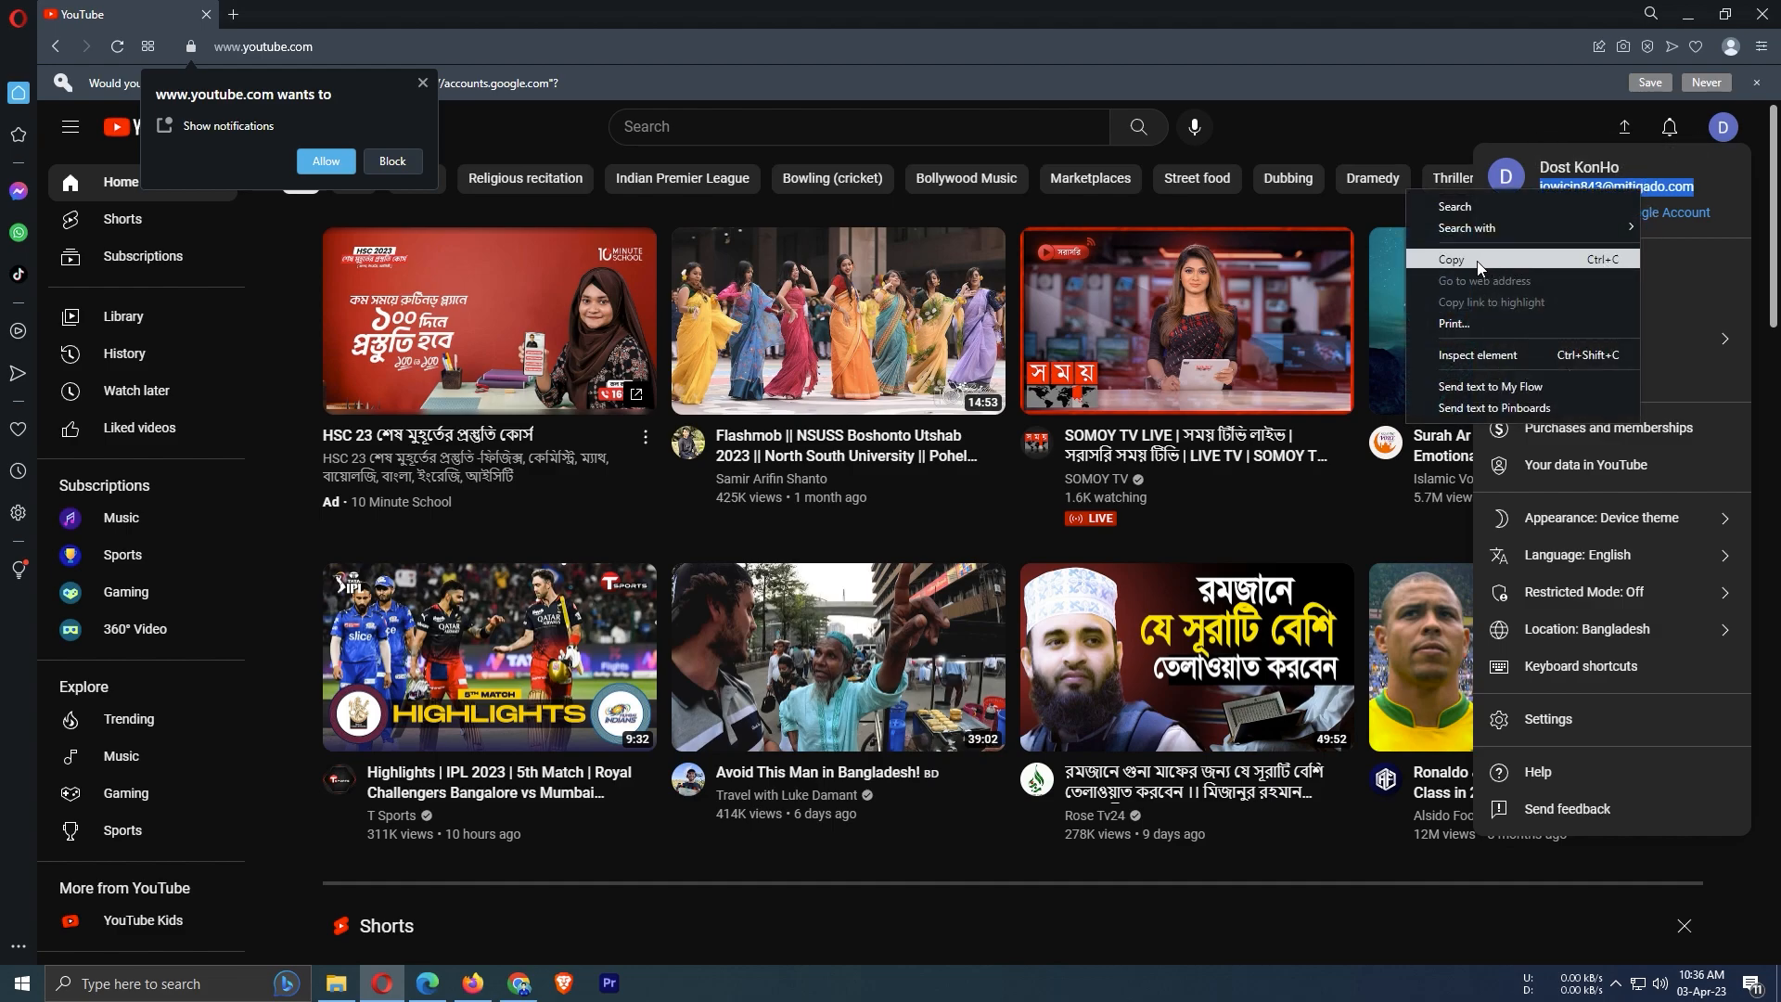
{"action": "left_click", "coordinate": [1479, 263]}
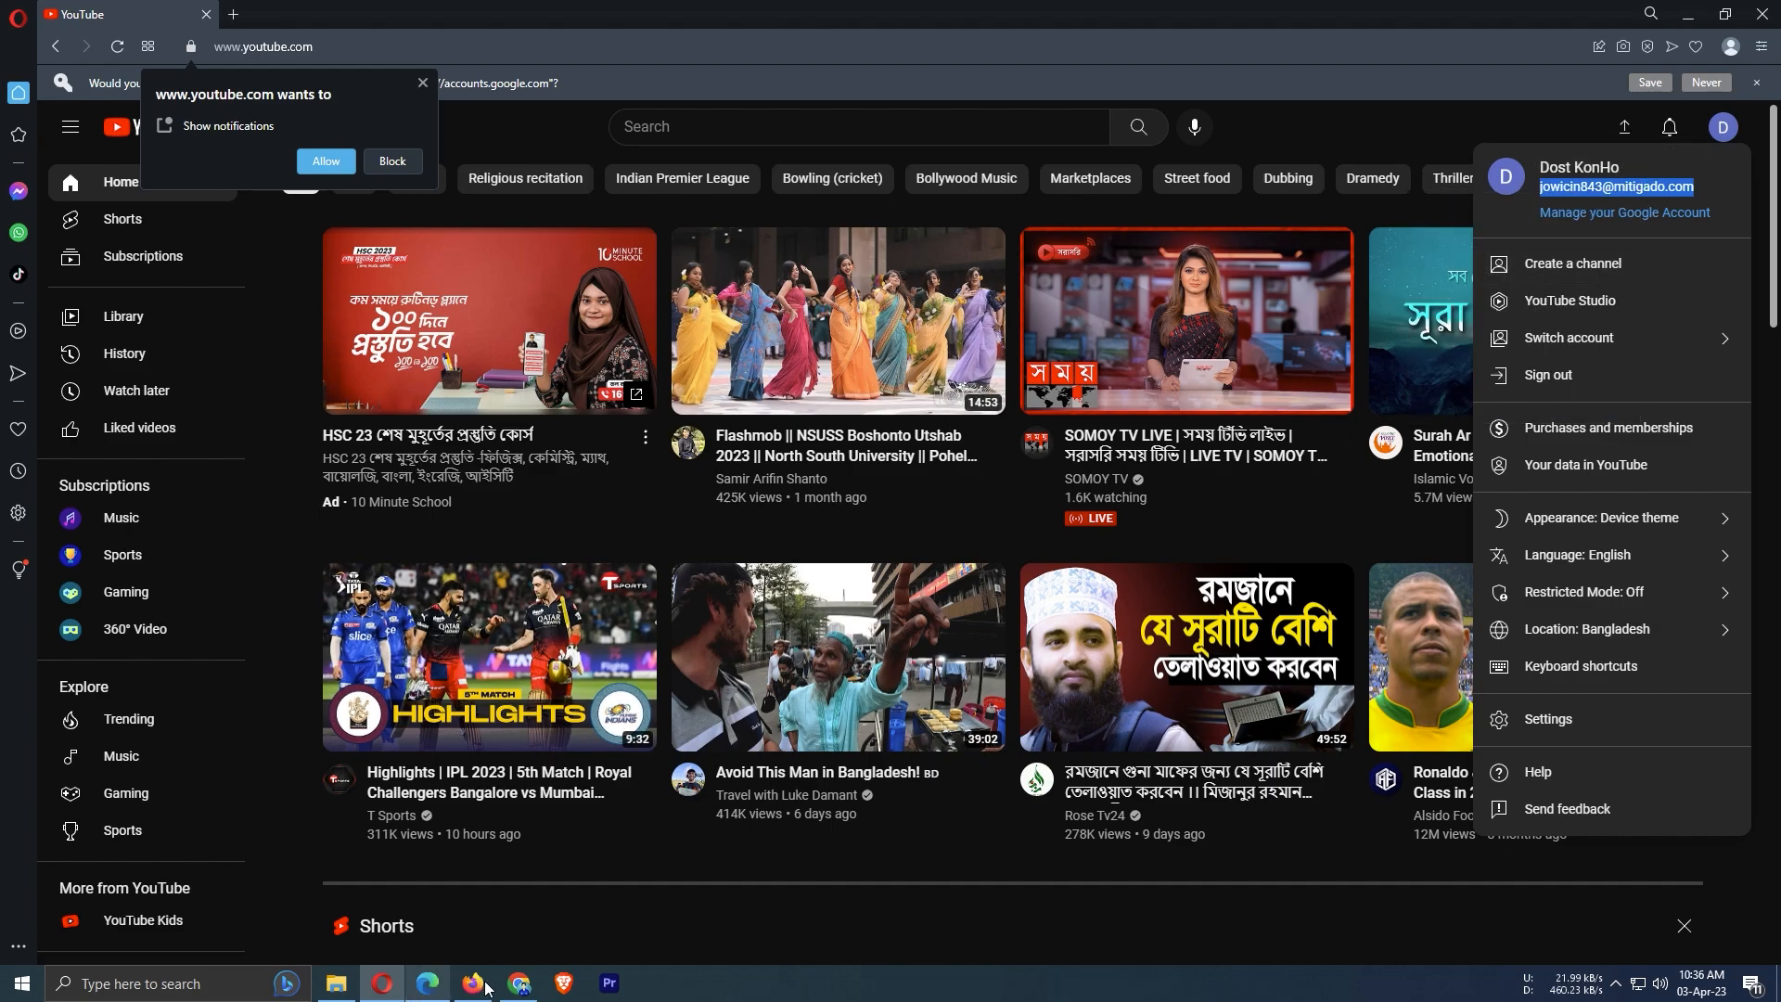
Switch to the Brave browser and open a new private window.
{"action": "mouse_move", "coordinate": [522, 991]}
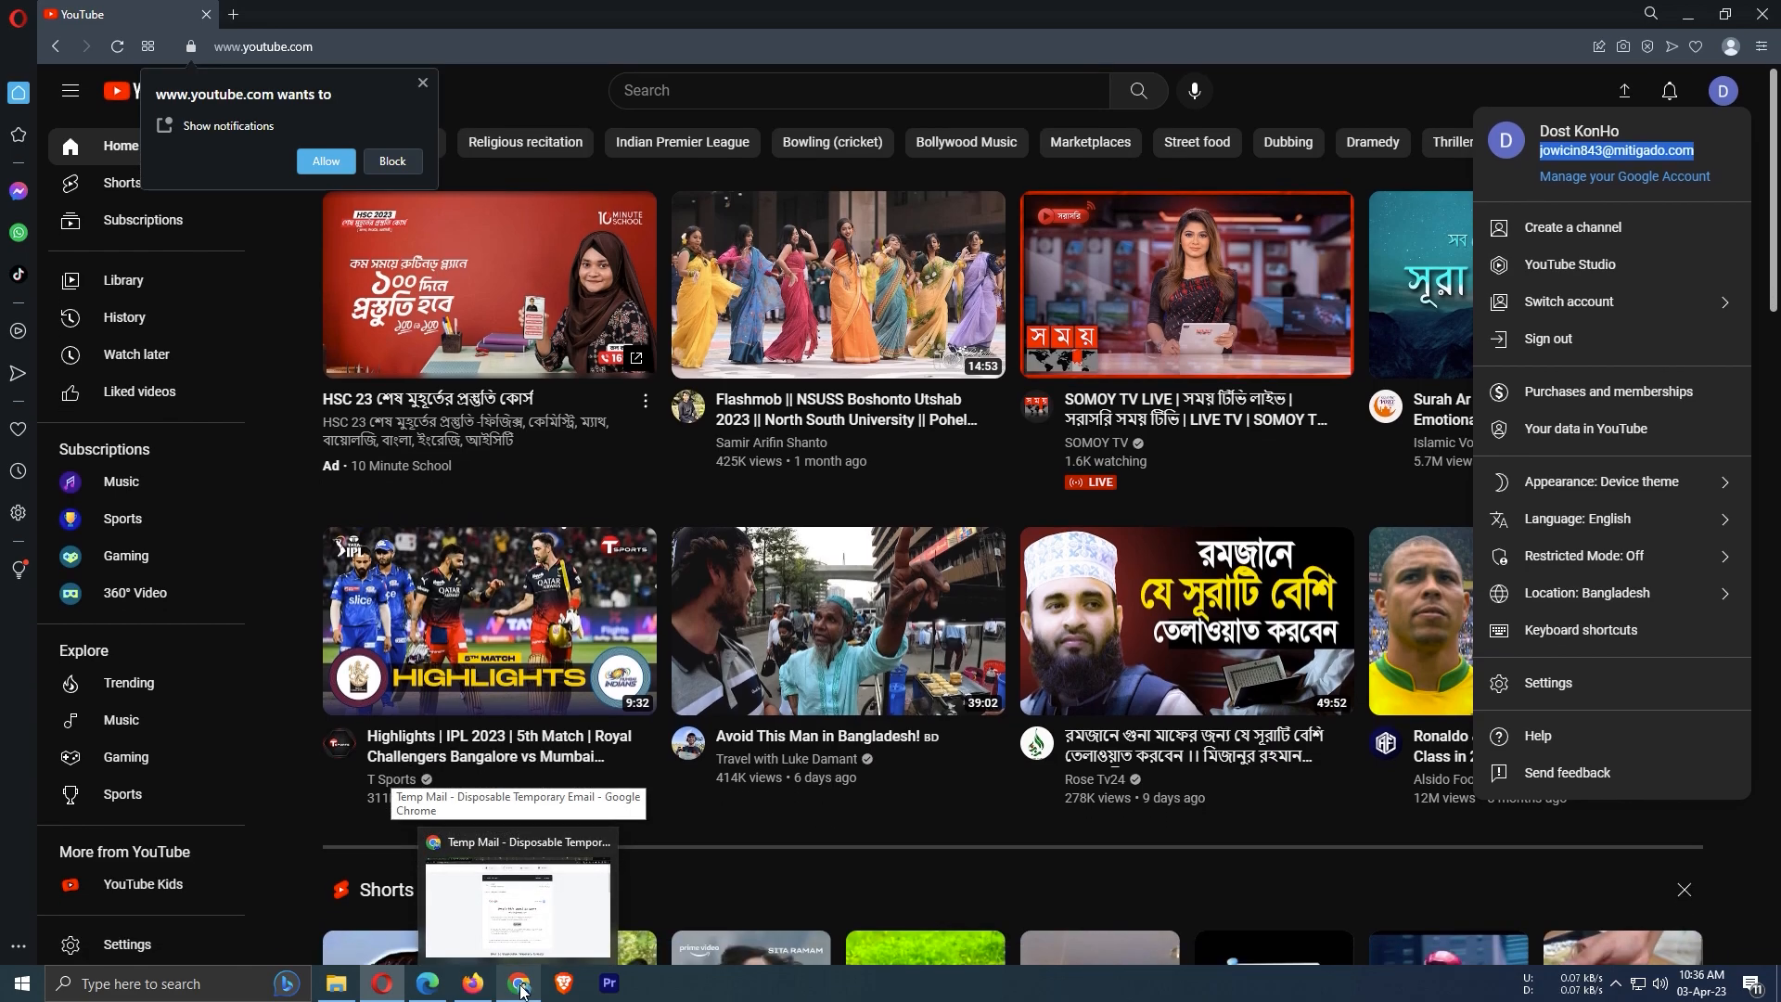
{"action": "left_click", "coordinate": [563, 983]}
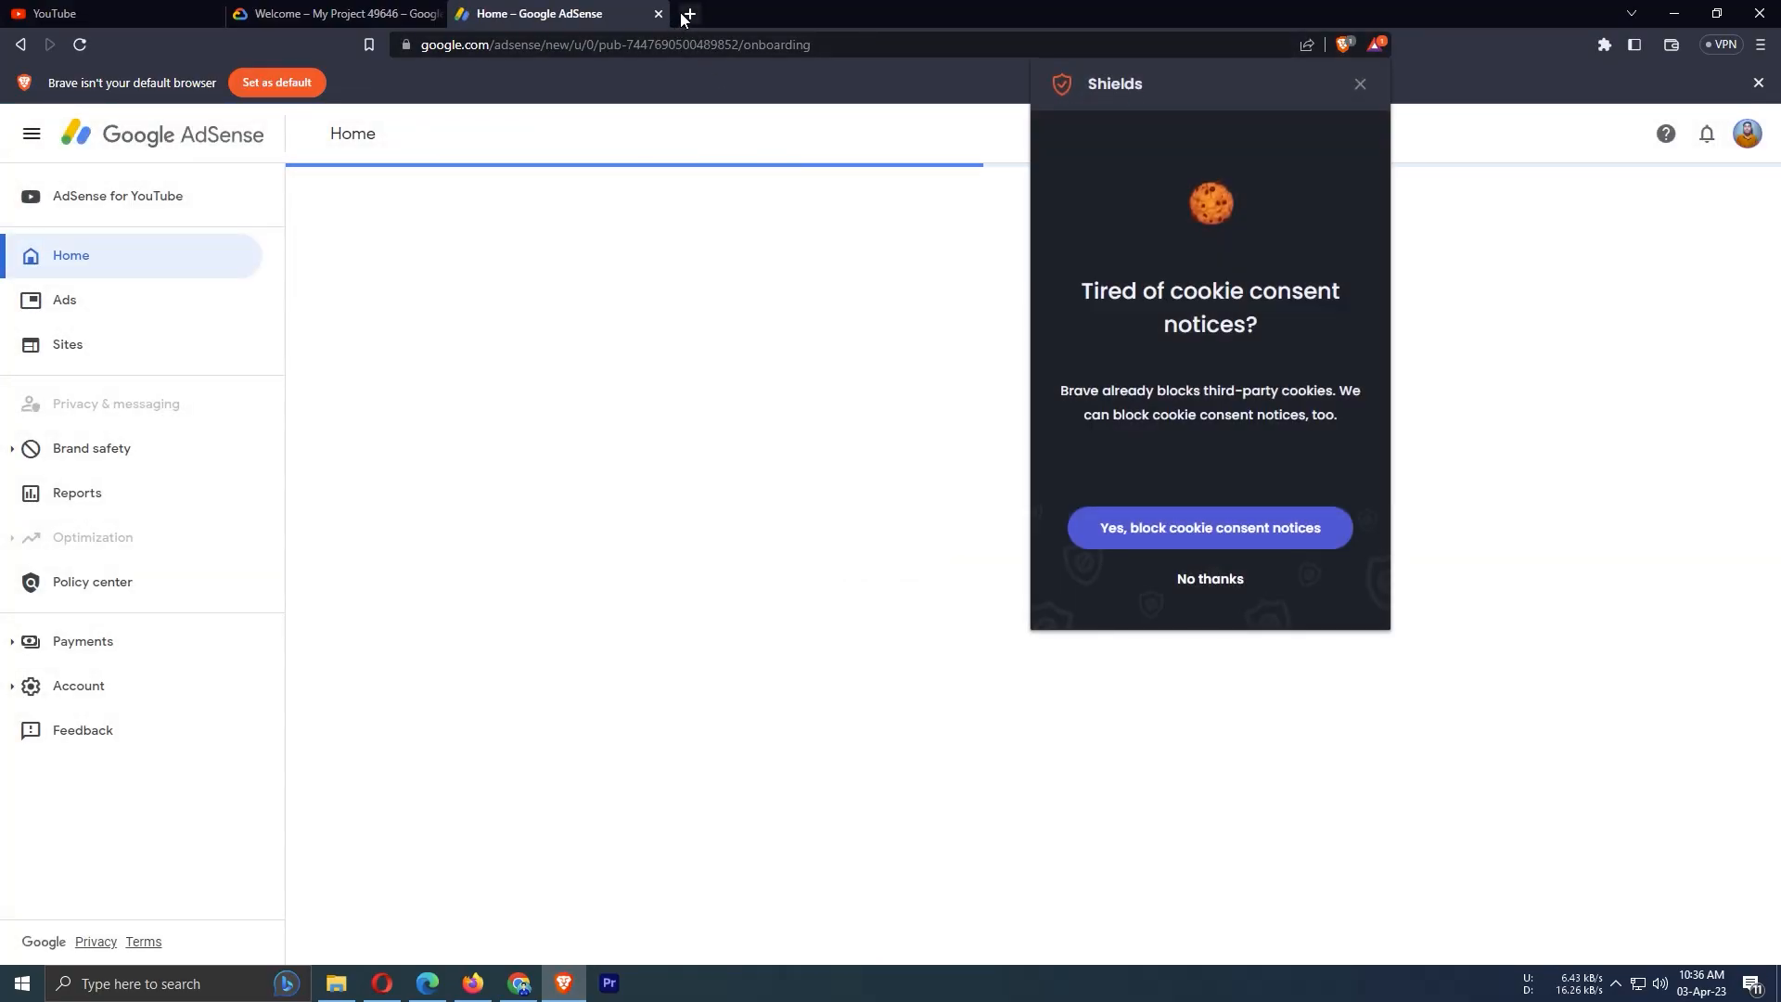
{"action": "left_click", "coordinate": [690, 14]}
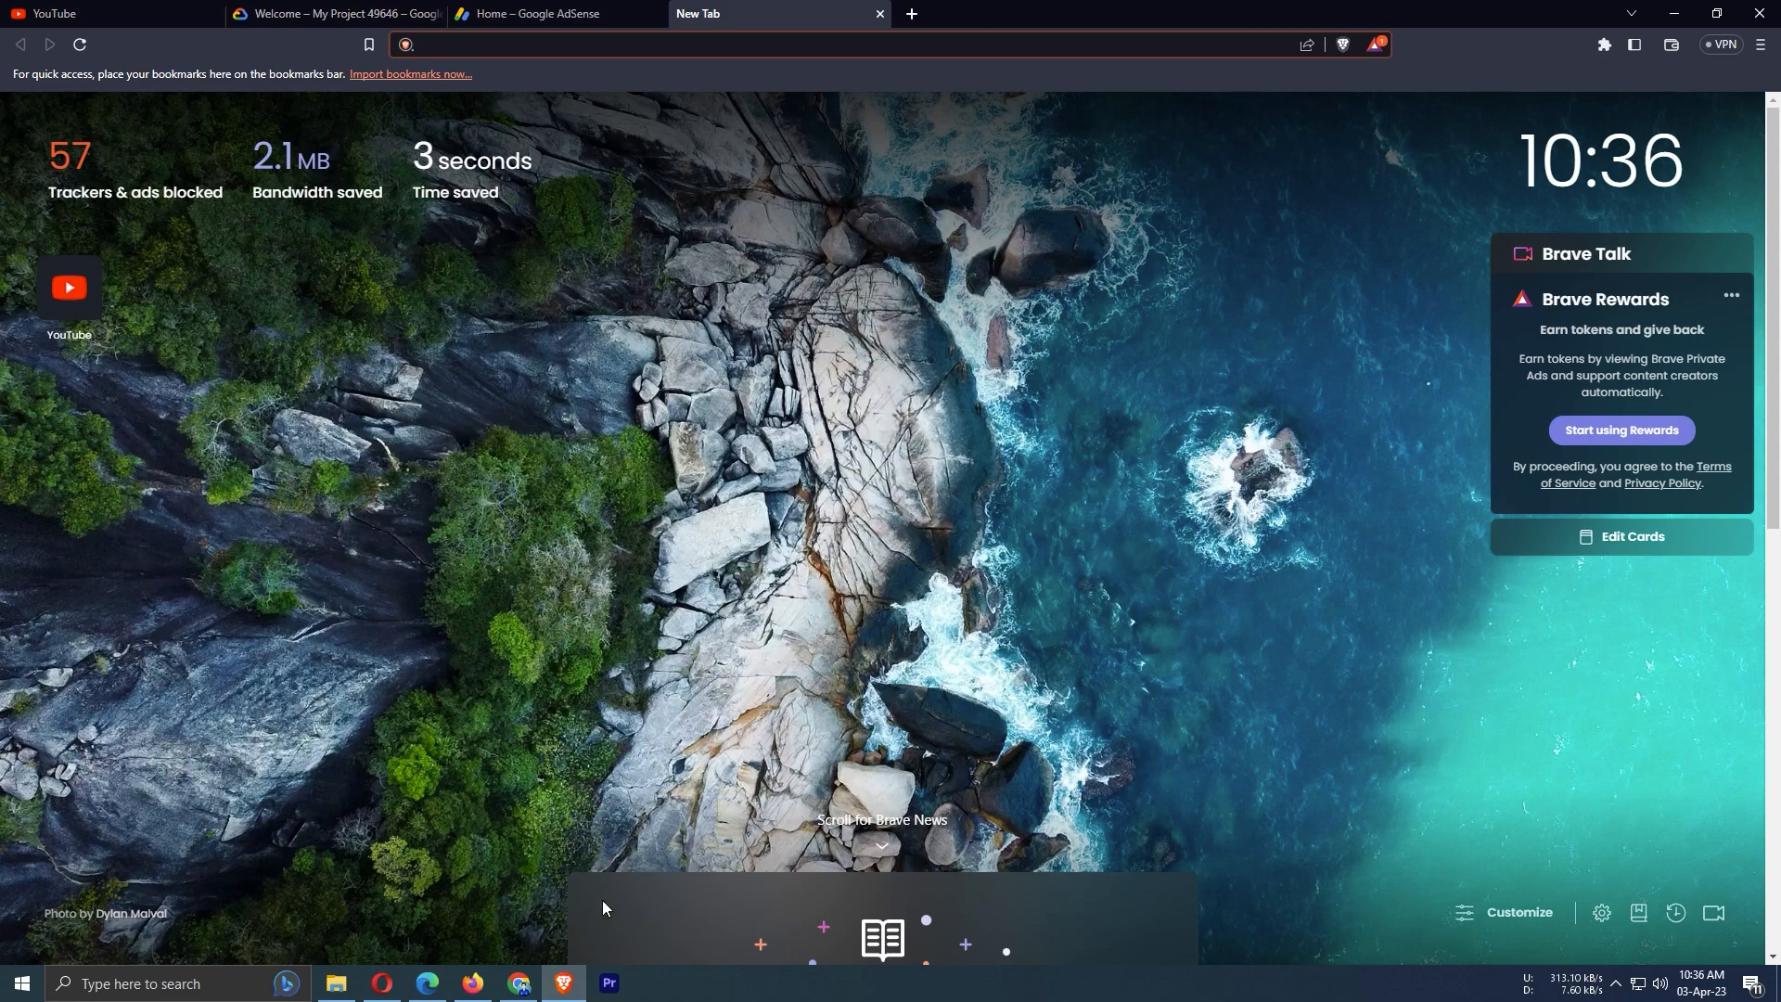
{"action": "left_click", "coordinate": [381, 984]}
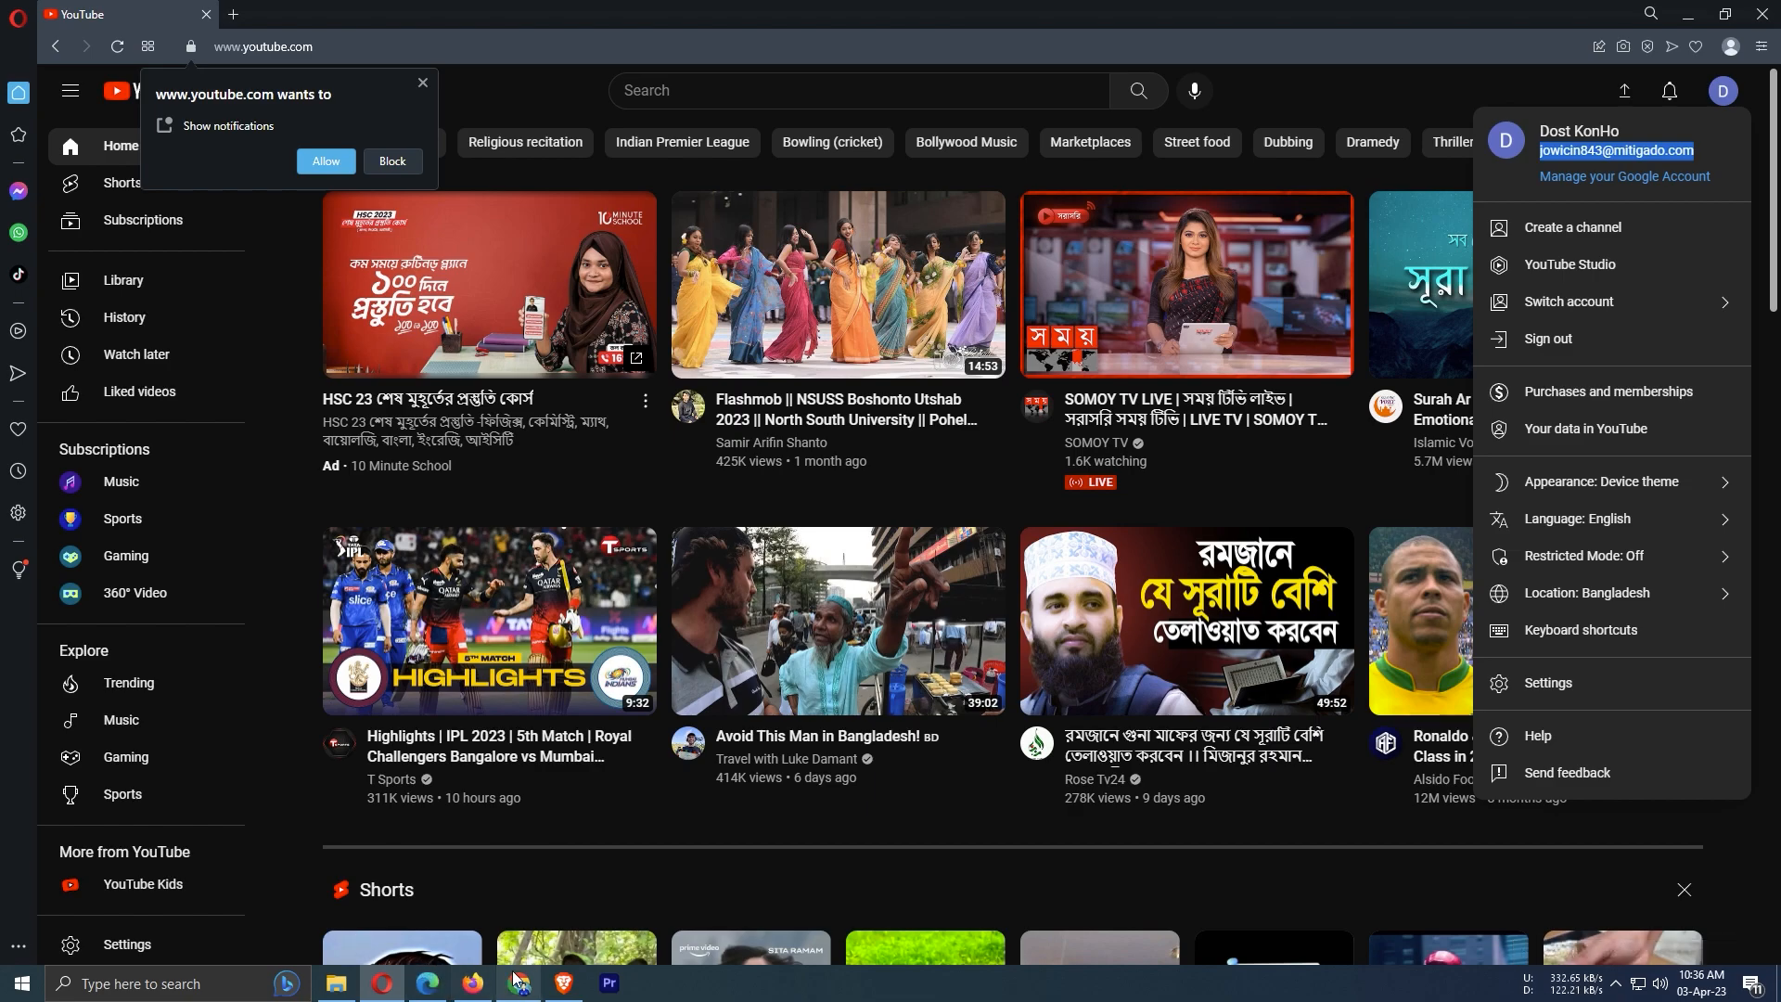
{"action": "left_click", "coordinate": [563, 983]}
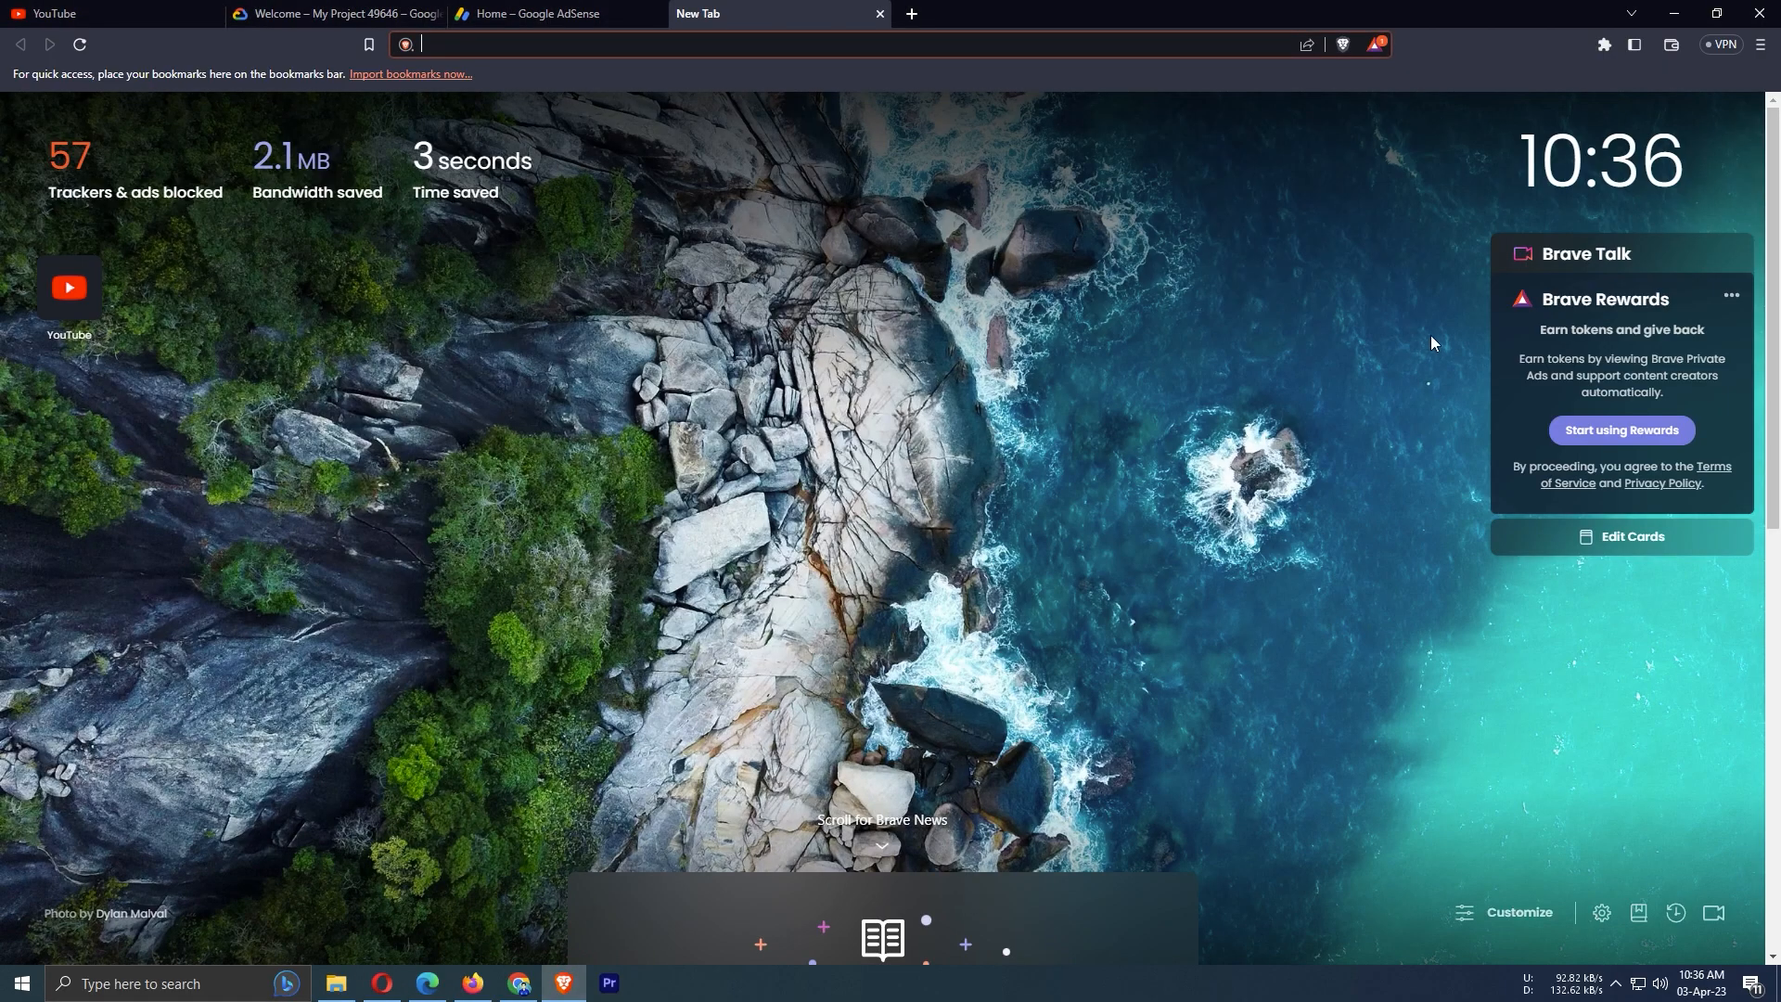
{"action": "left_click", "coordinate": [1758, 51]}
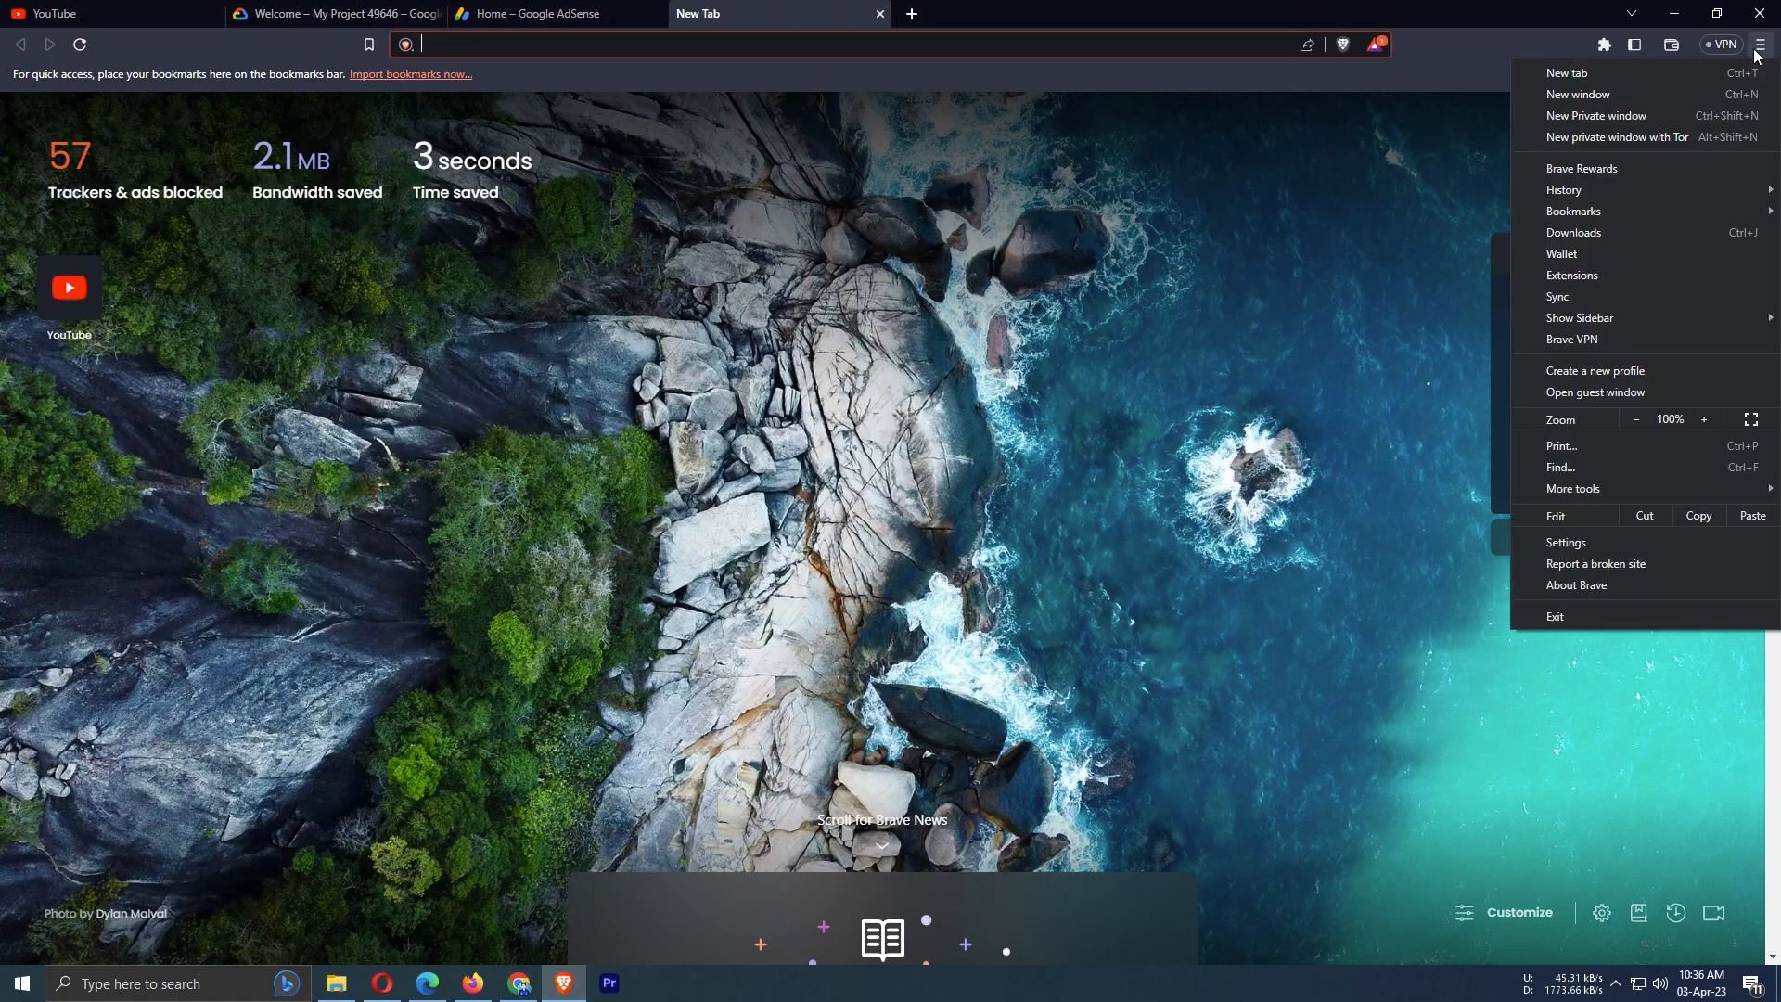
{"action": "left_click", "coordinate": [1605, 117]}
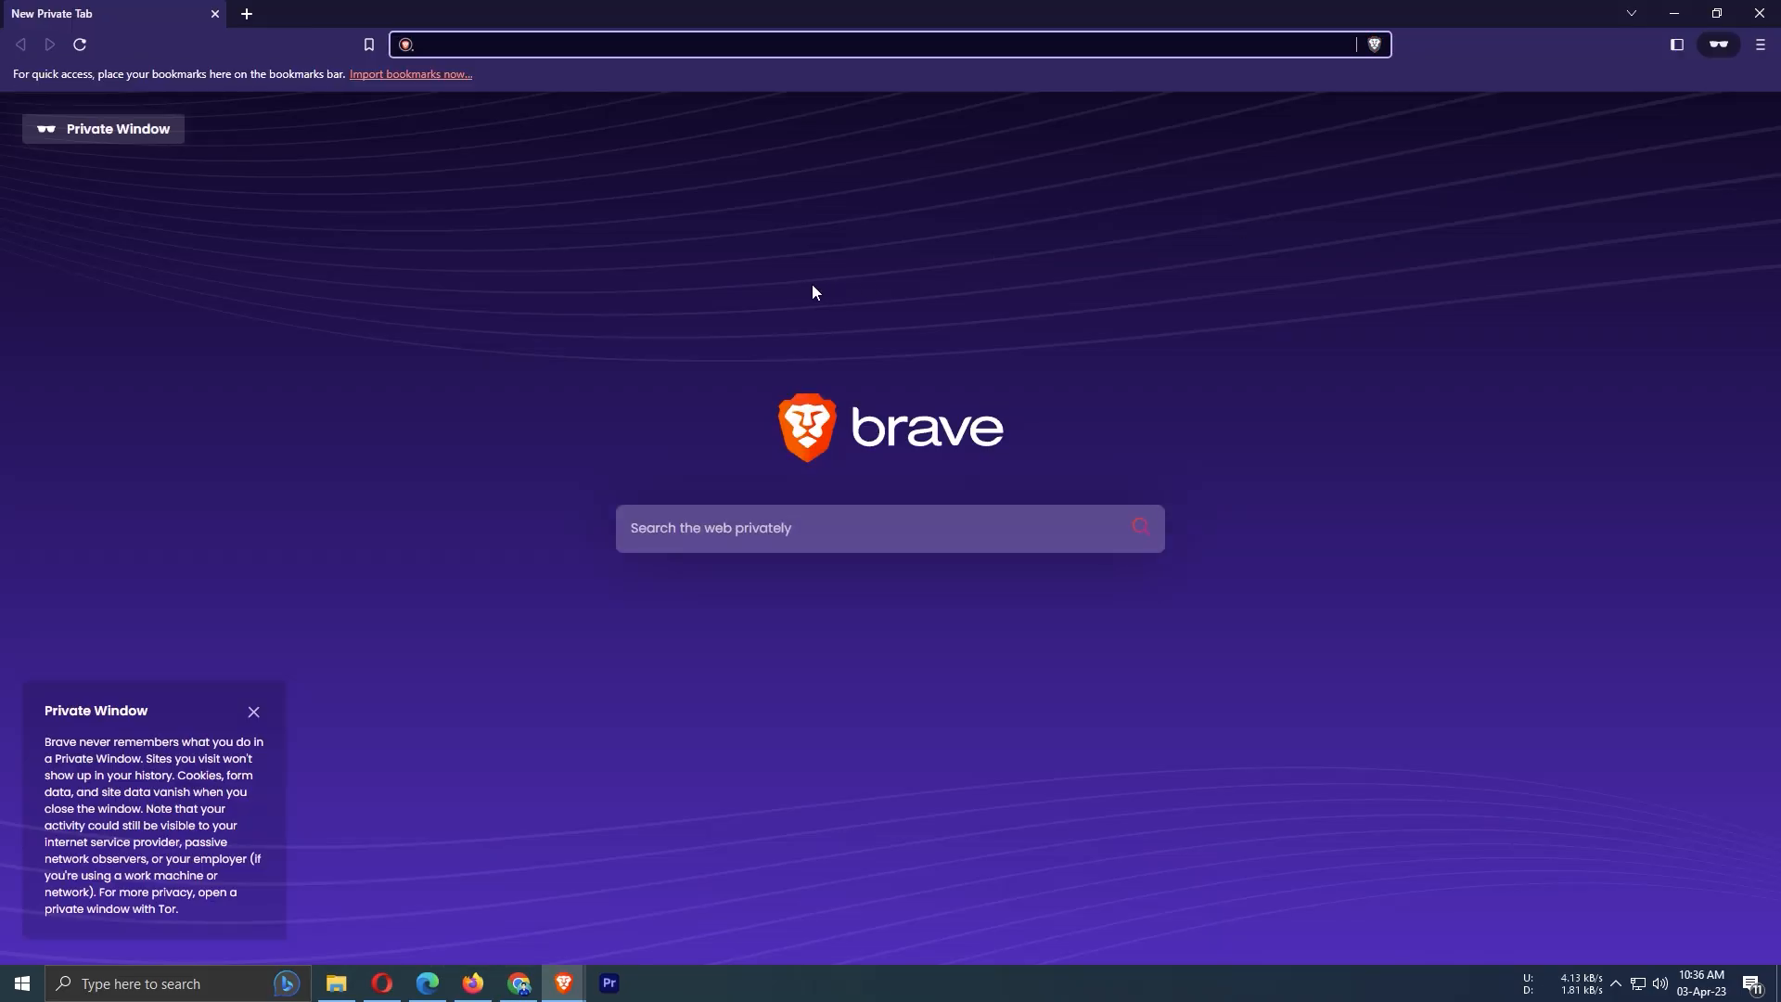
Open gmail.com and submit the copied account email address on the Google sign-in page.
{"action": "type", "text": "gmail.com"}
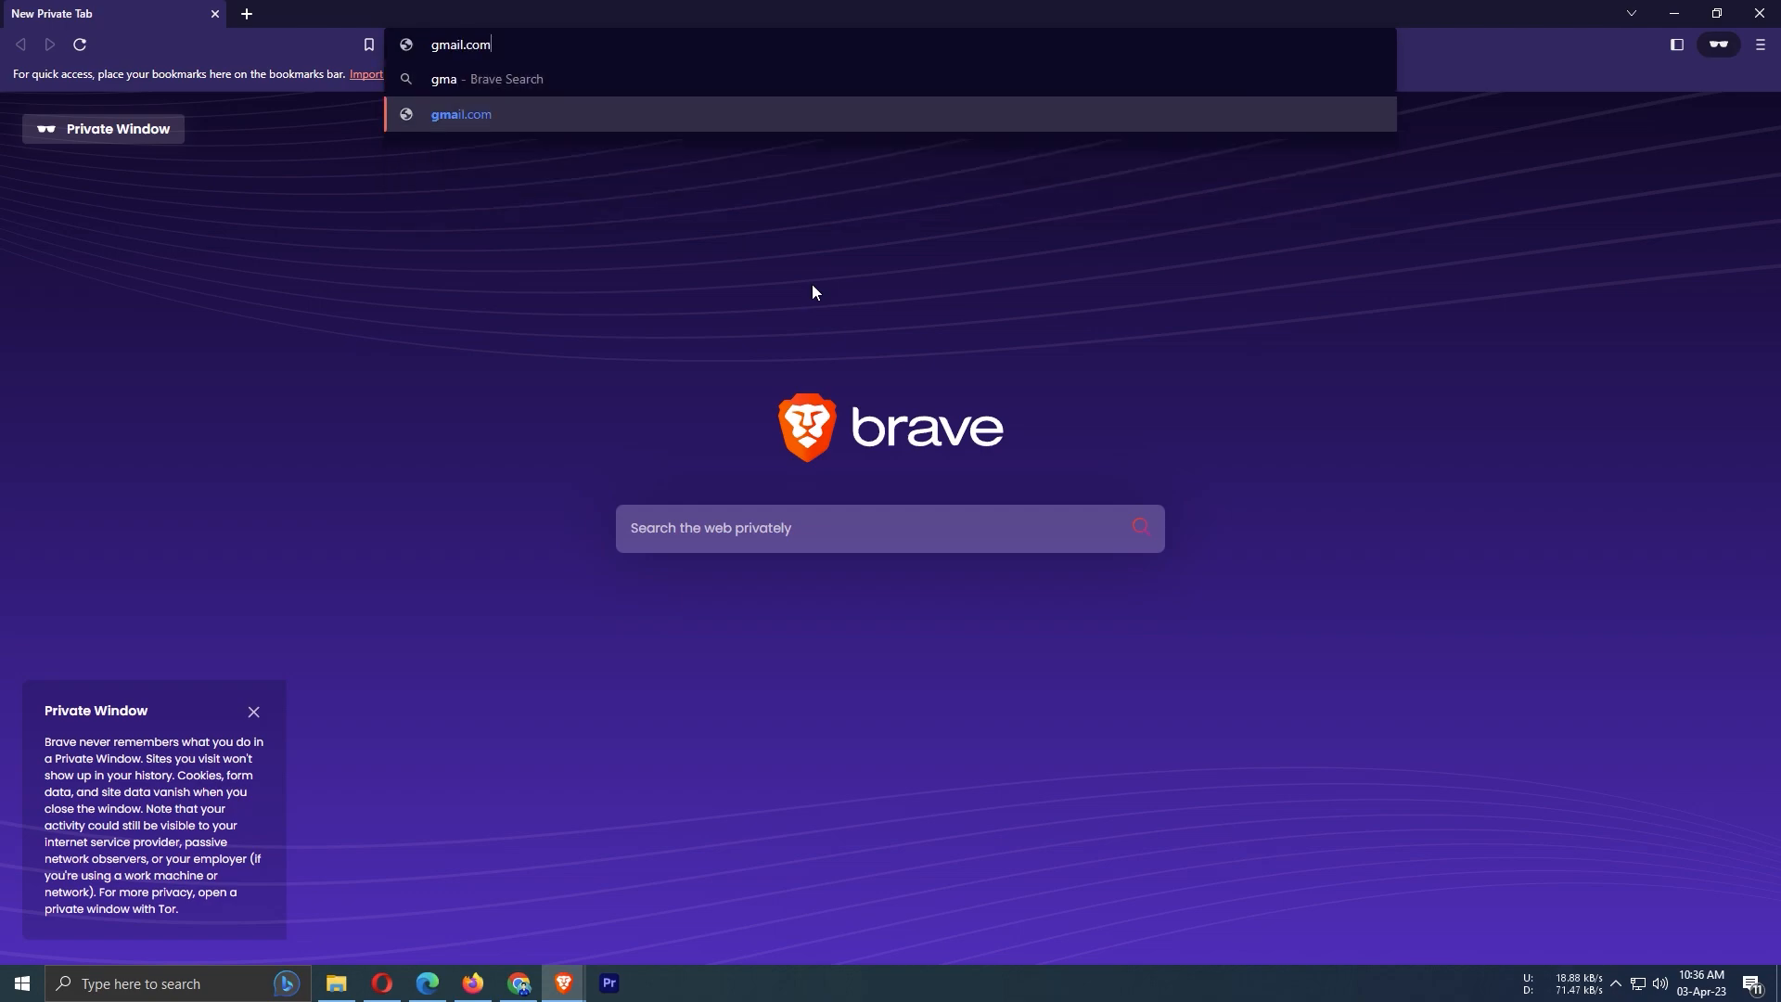
{"action": "key", "text": "Return"}
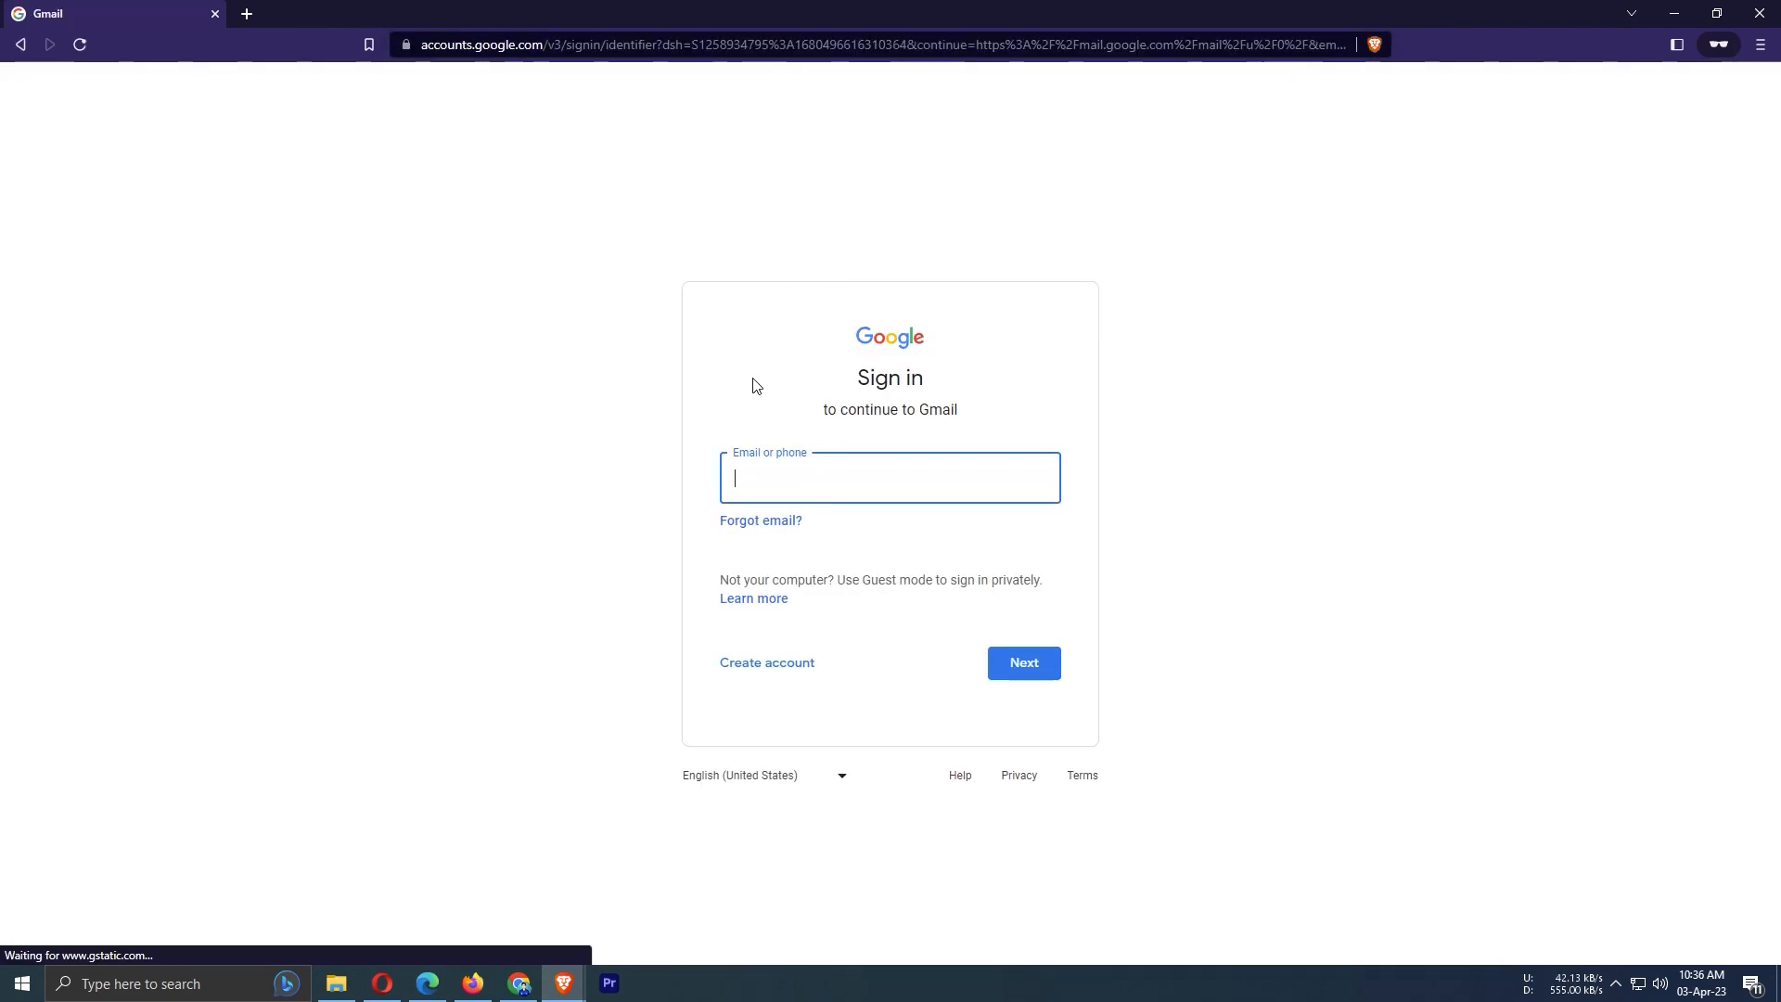
{"action": "key", "text": "ctrl+v"}
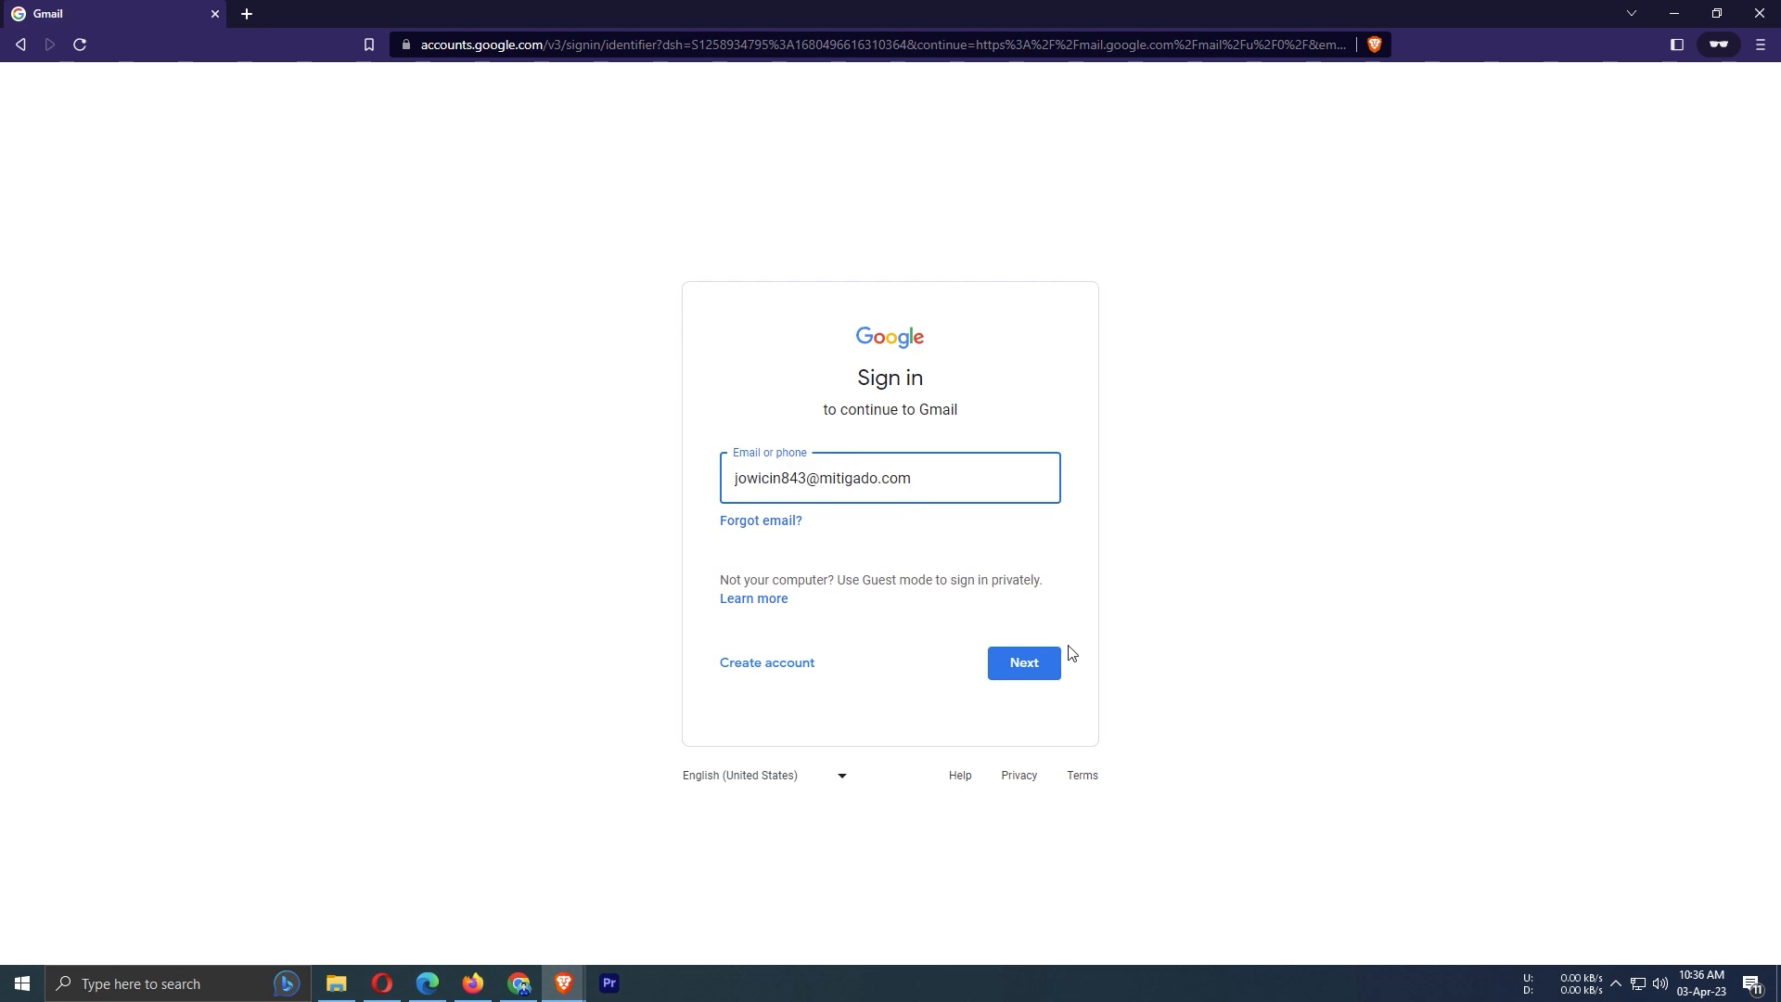
{"action": "left_click", "coordinate": [1046, 670]}
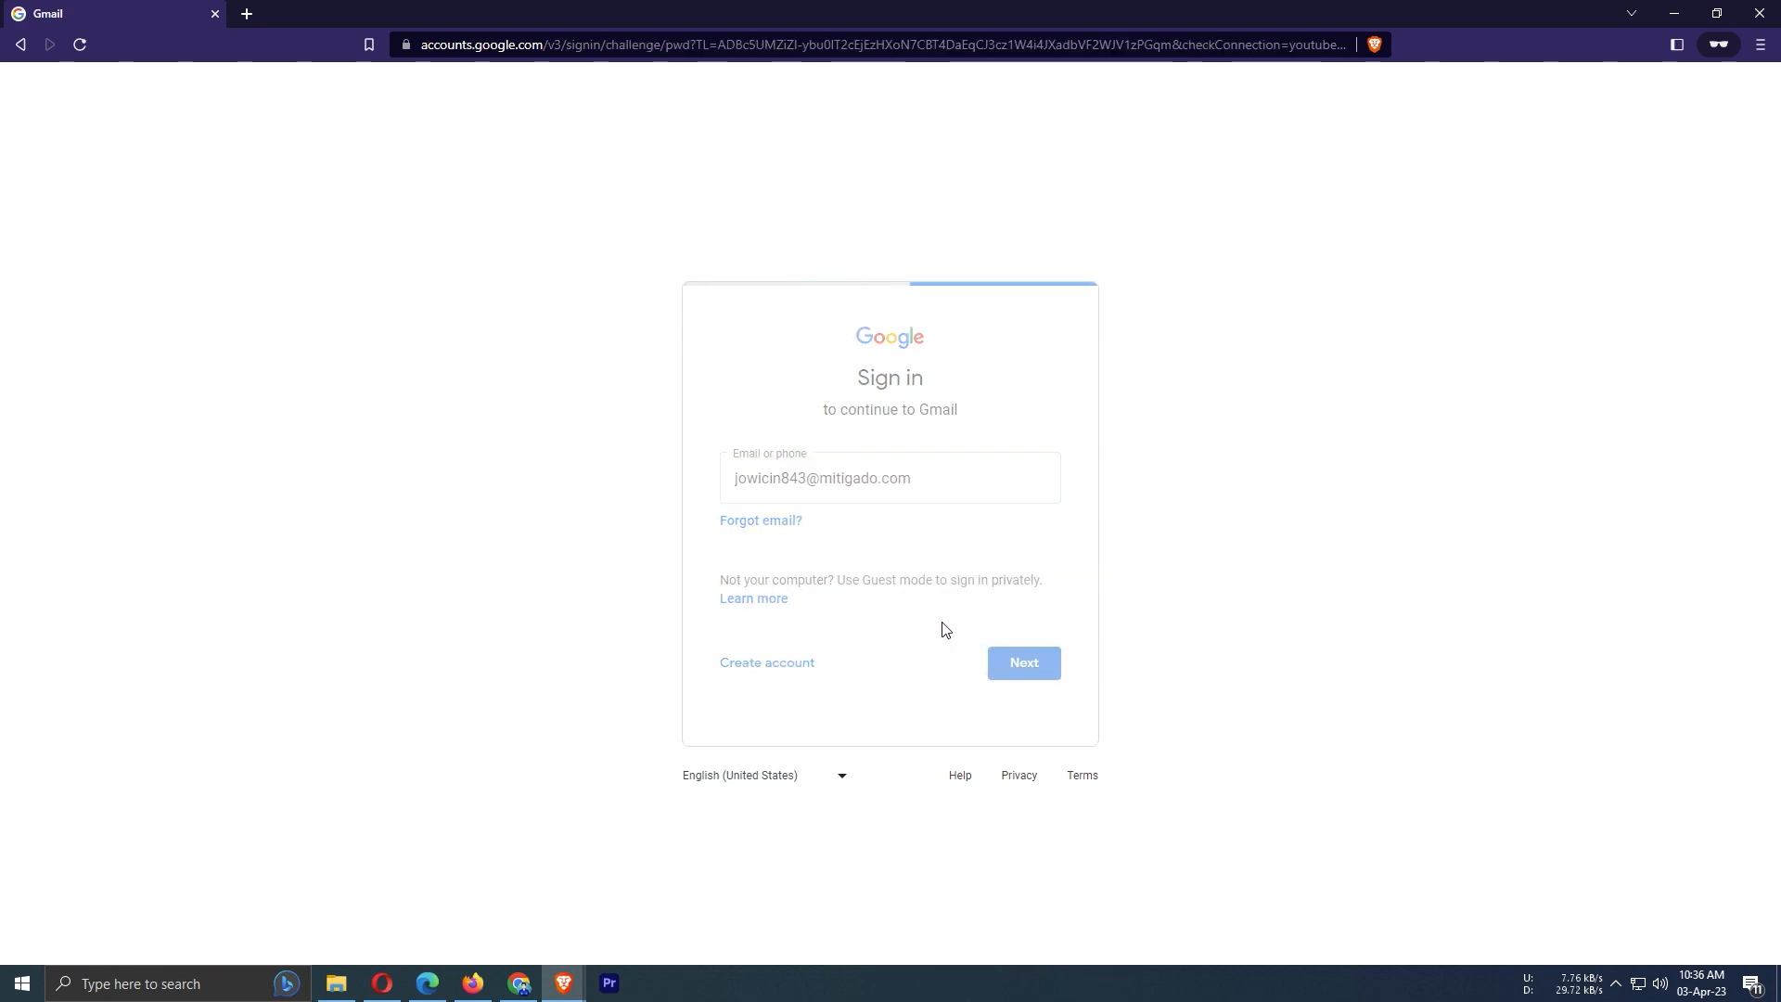
Enter the account password and submit it to sign in to the Google account.
{"action": "left_click", "coordinate": [811, 524]}
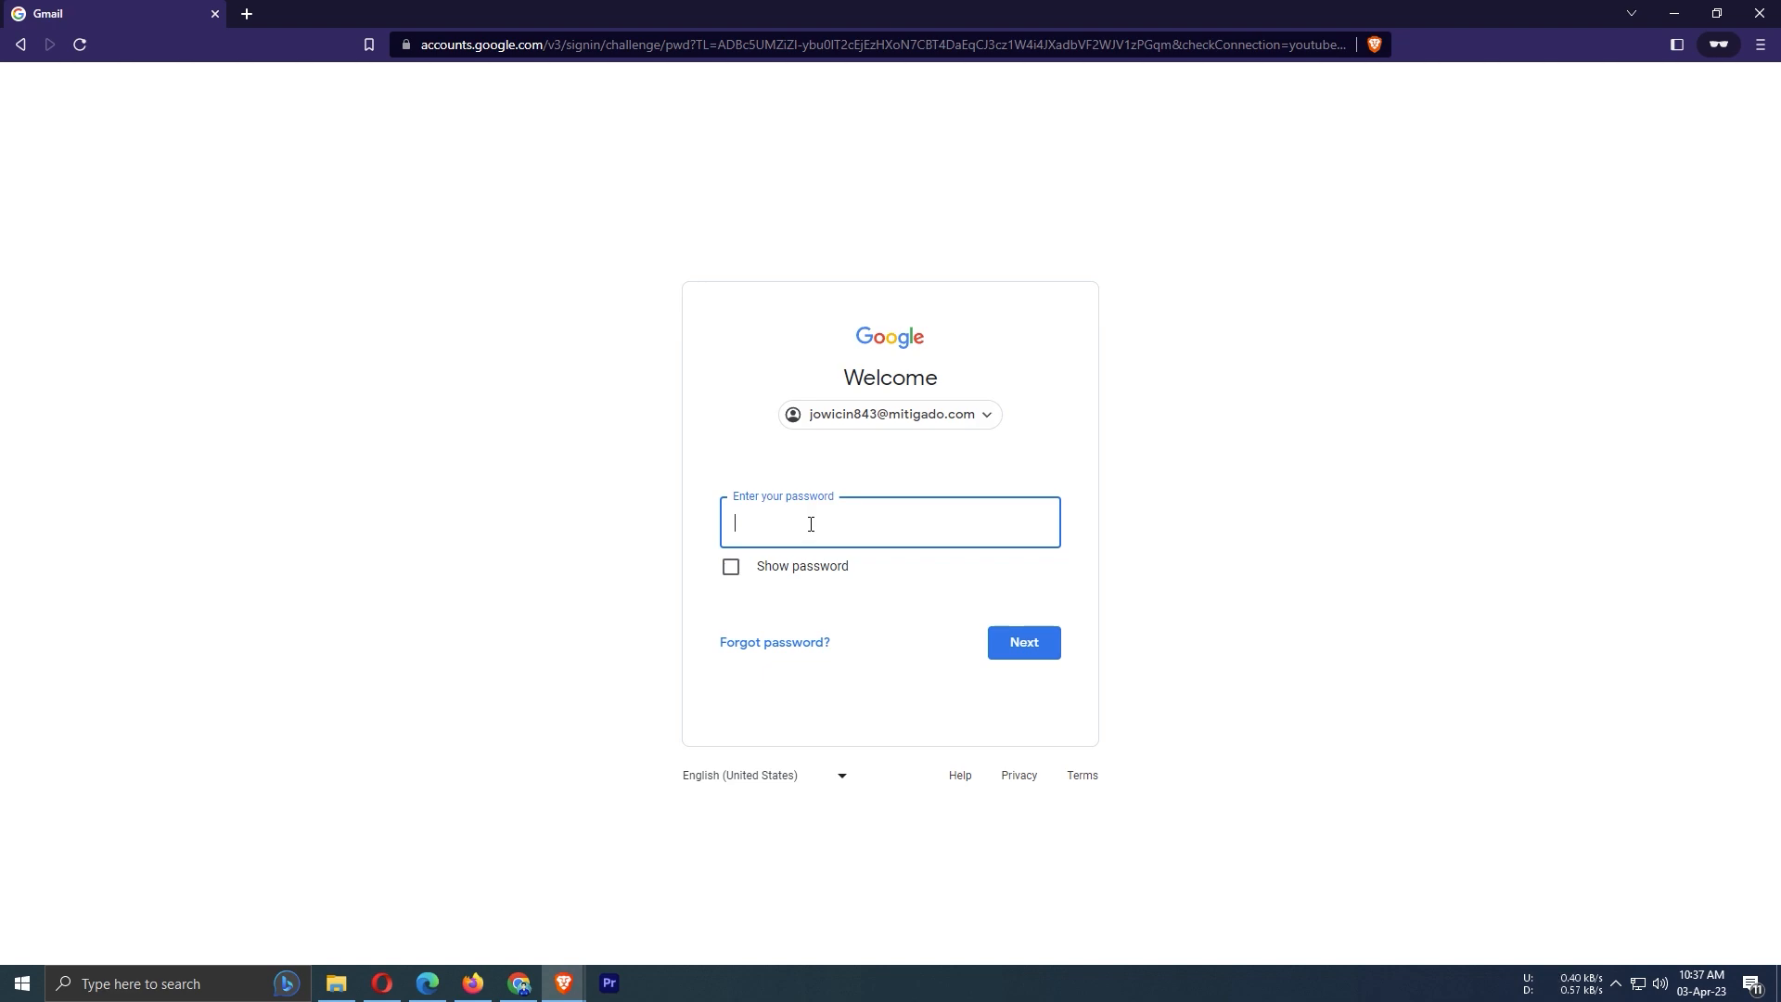
{"action": "key", "text": "ctrl+v"}
{"action": "left_click", "coordinate": [1017, 650]}
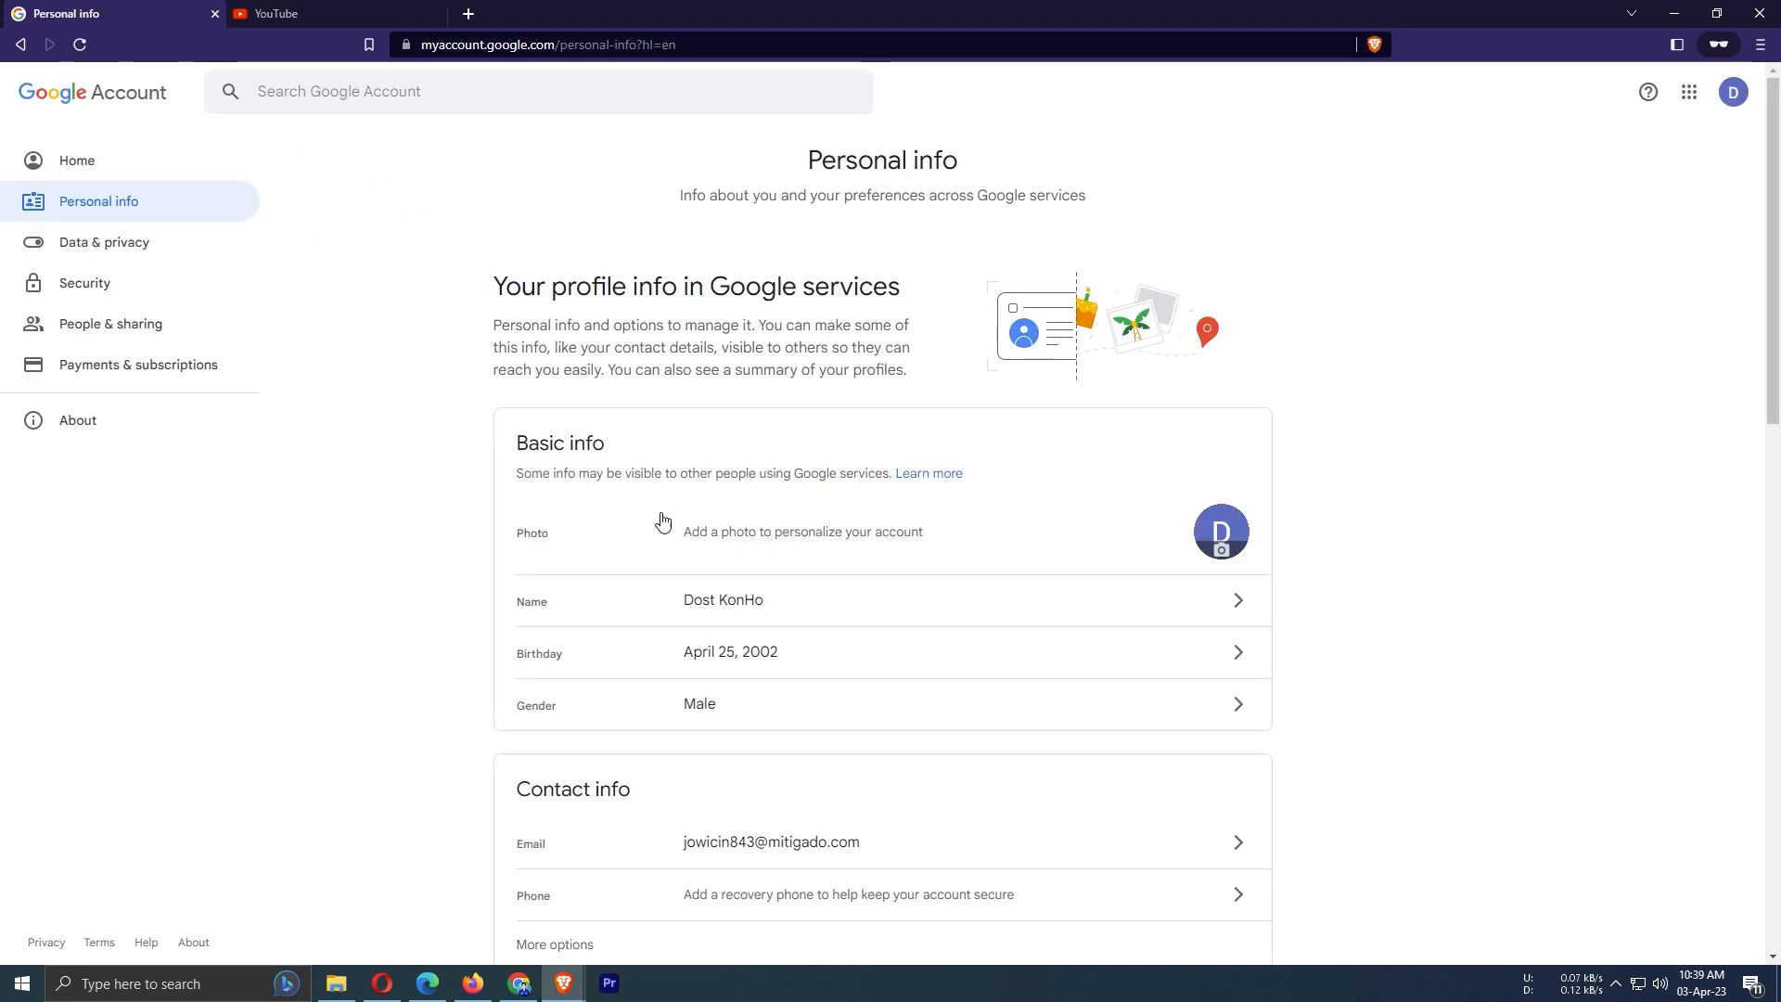
Examine the Google Account's personal info and the list of accounts signed in on YouTube.
{"action": "scroll", "coordinate": [649, 547], "scroll_direction": "down", "scroll_amount": 8}
{"action": "scroll", "coordinate": [617, 583], "scroll_direction": "up", "scroll_amount": 8}
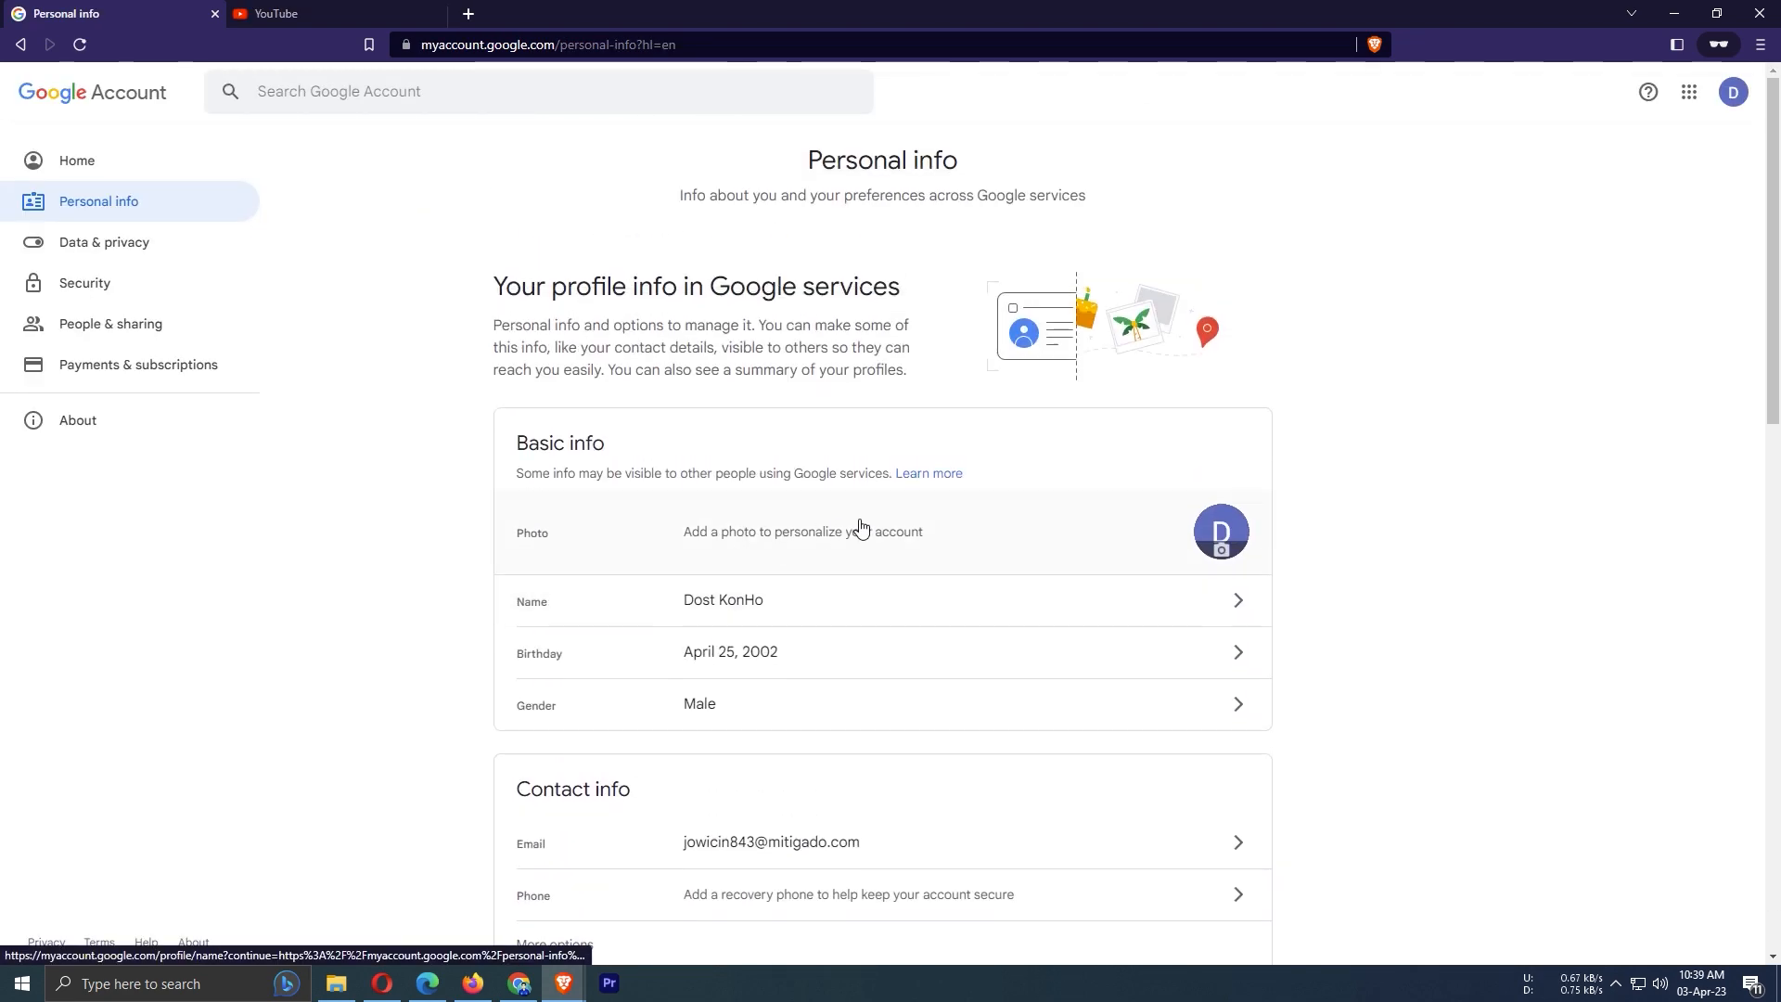
{"action": "left_click", "coordinate": [337, 9]}
{"action": "left_click", "coordinate": [1726, 98]}
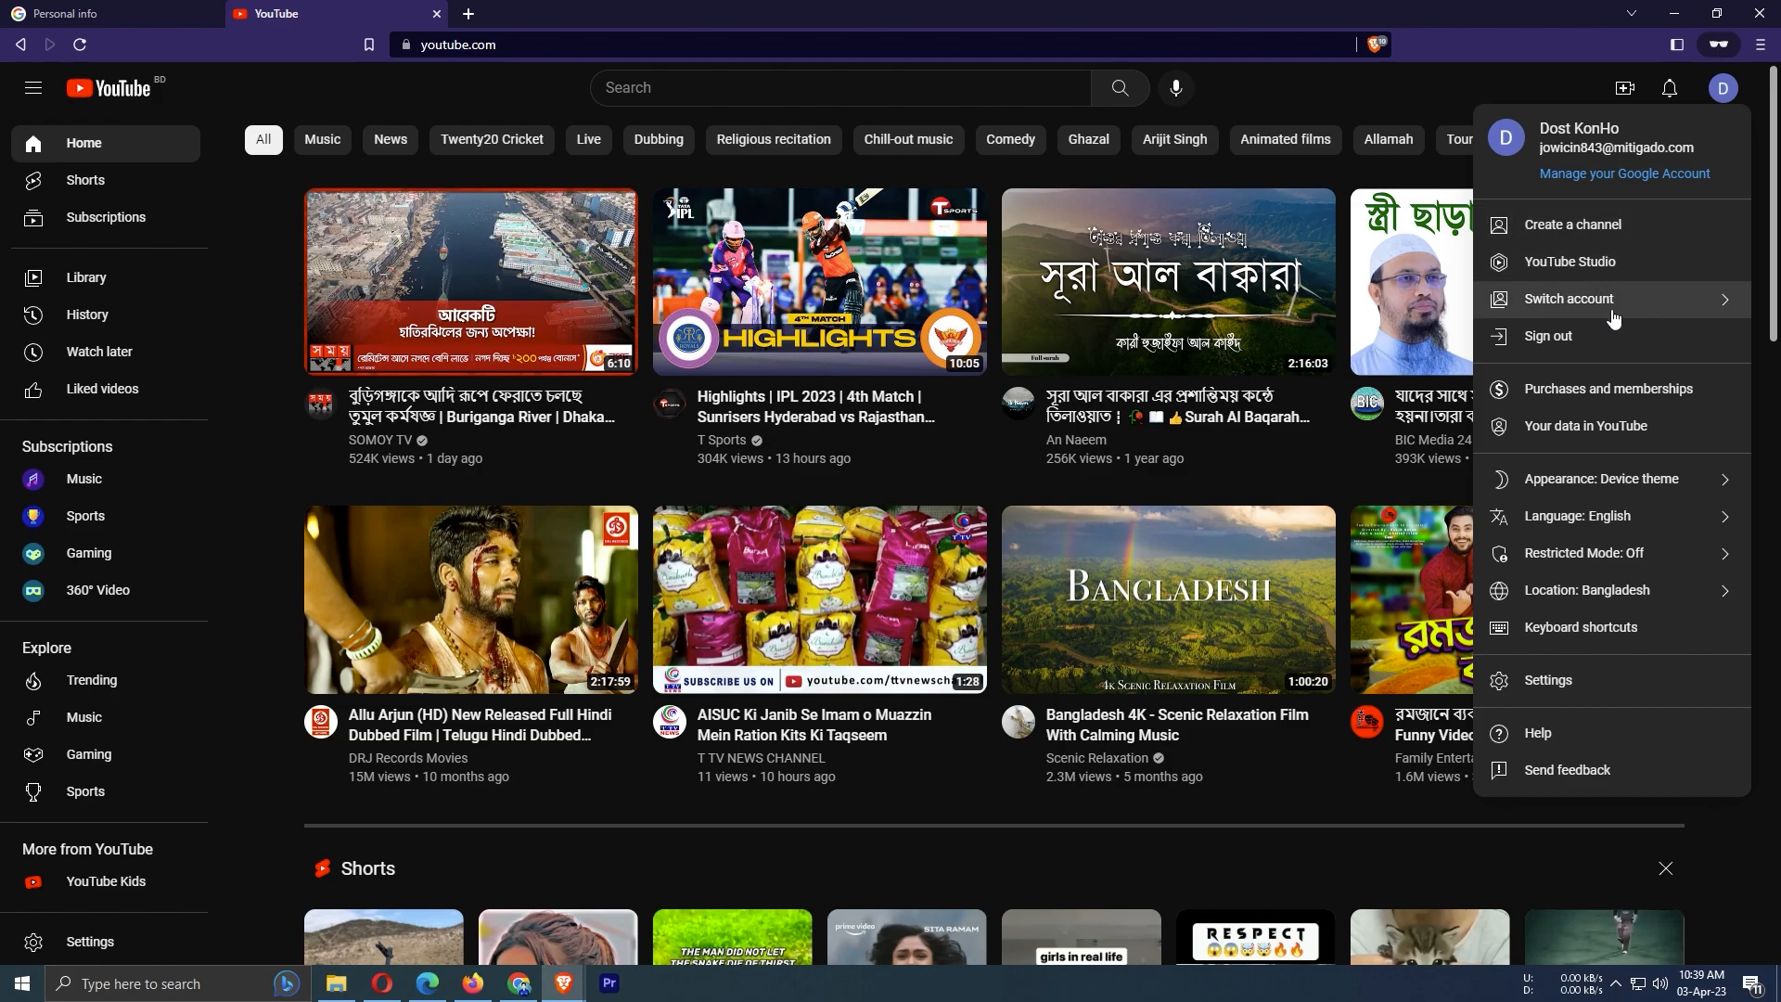
{"action": "left_click", "coordinate": [1568, 300]}
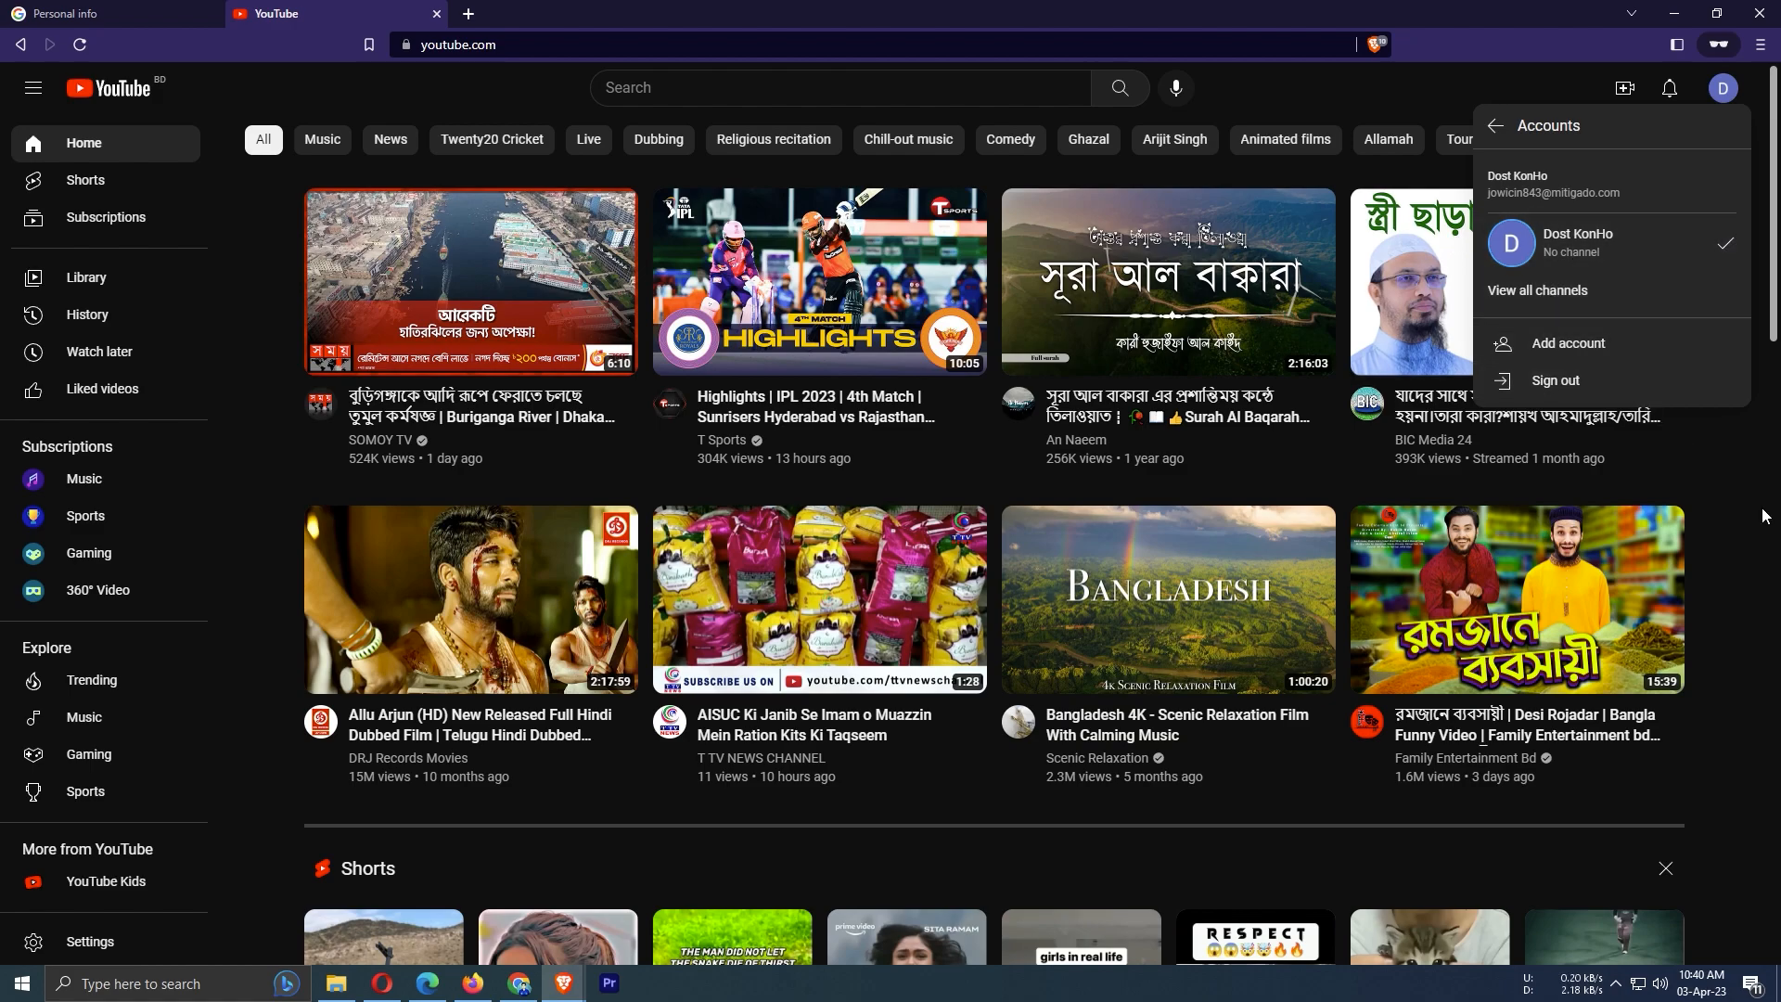
{"action": "scroll", "coordinate": [1764, 516], "scroll_direction": "down", "scroll_amount": 10}
{"action": "scroll", "coordinate": [1710, 563], "scroll_direction": "down", "scroll_amount": 20}
{"action": "scroll", "coordinate": [1702, 554], "scroll_direction": "up", "scroll_amount": 20}
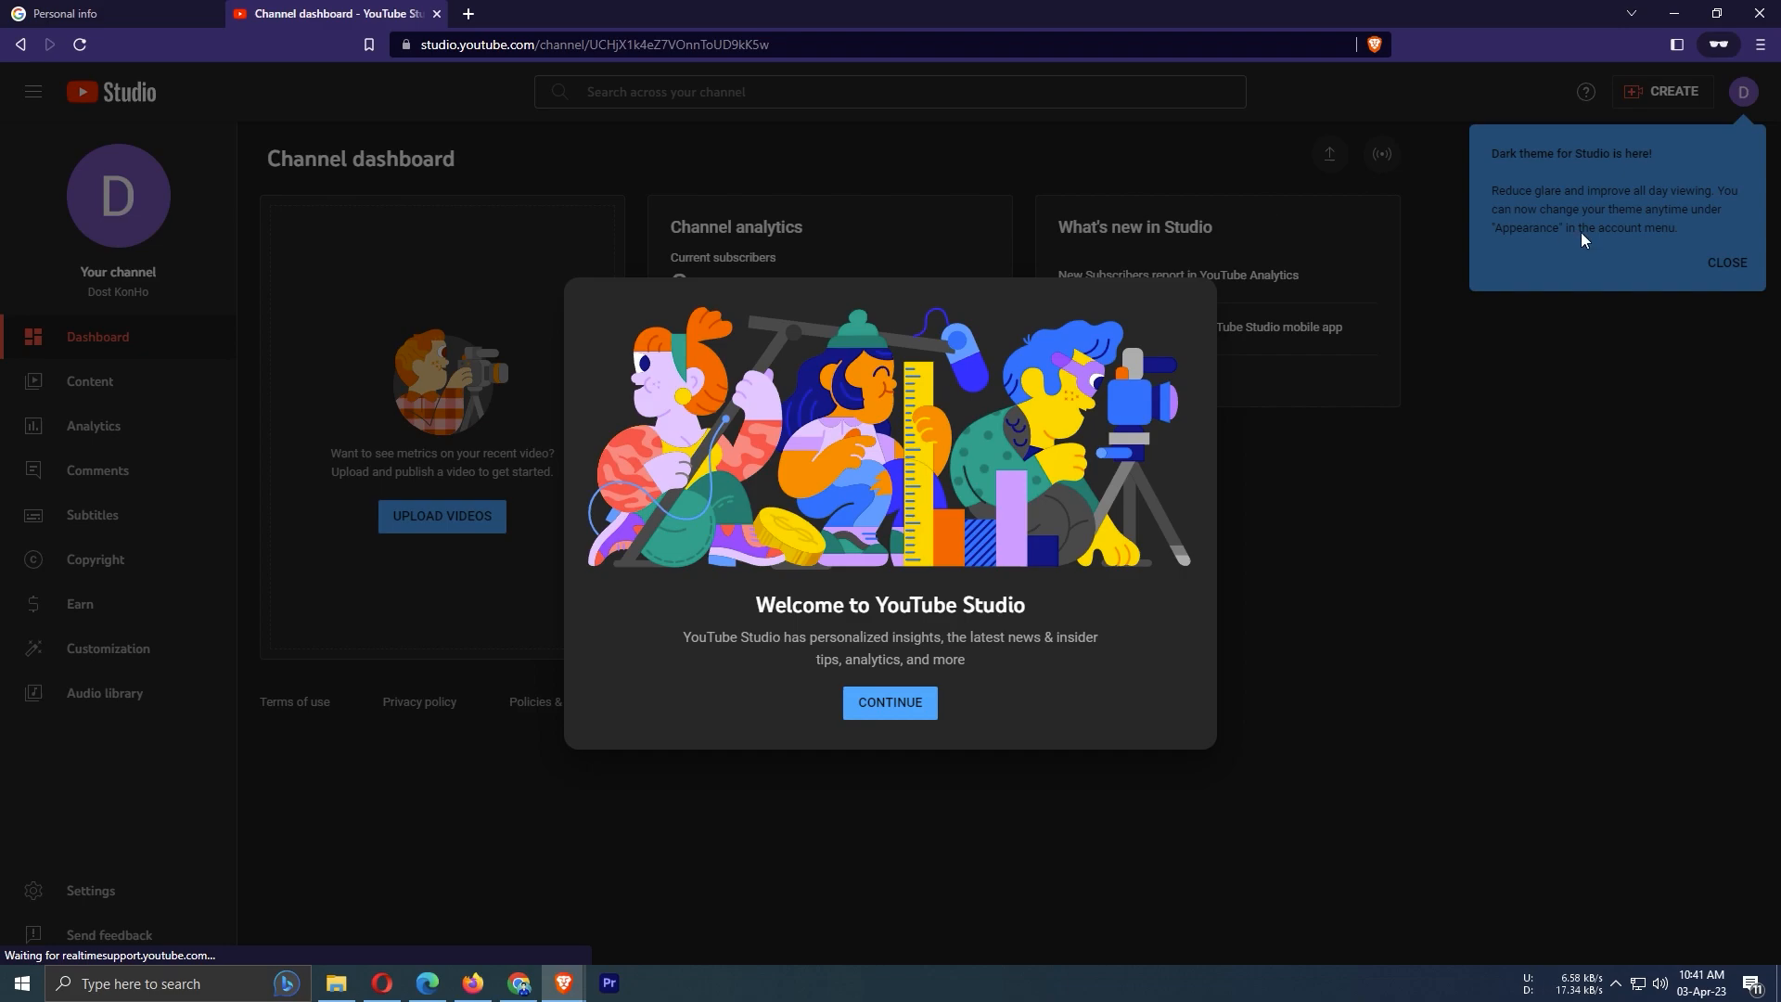
Dismiss the YouTube Studio welcome message and tips, and check the channel's Content page before returning to the Dashboard.
{"action": "left_click", "coordinate": [907, 702]}
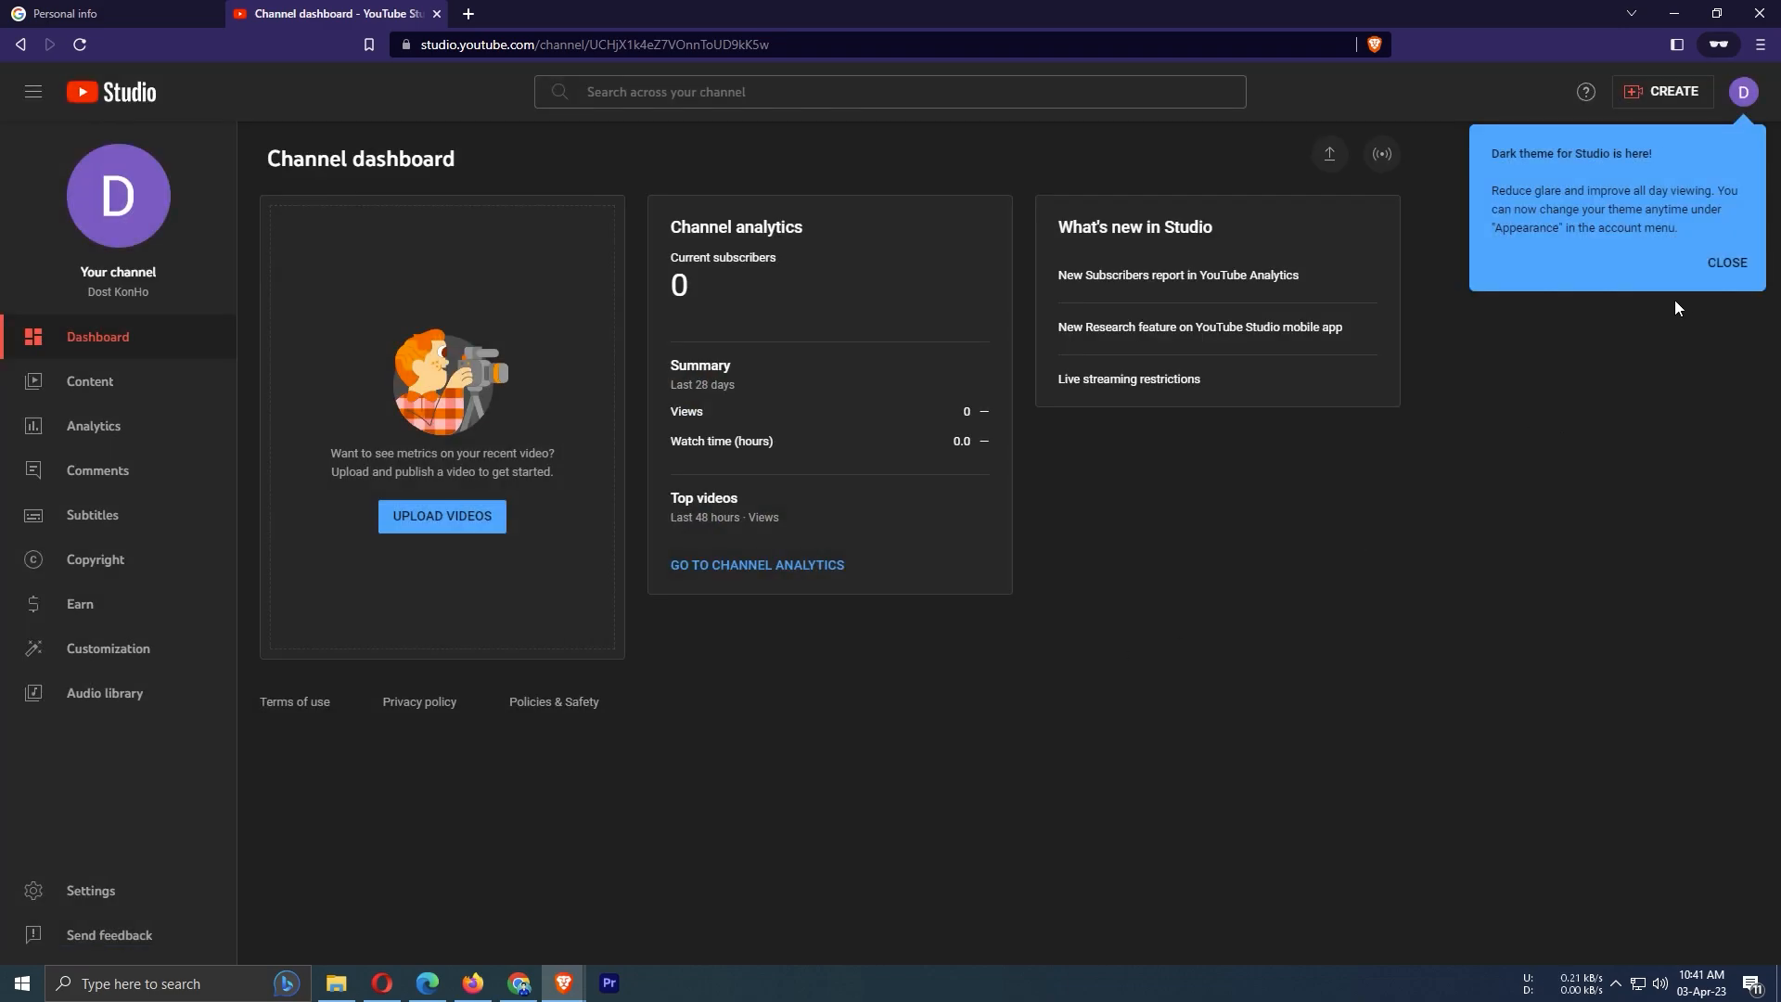
{"action": "left_click", "coordinate": [1727, 262]}
{"action": "left_click", "coordinate": [477, 397]}
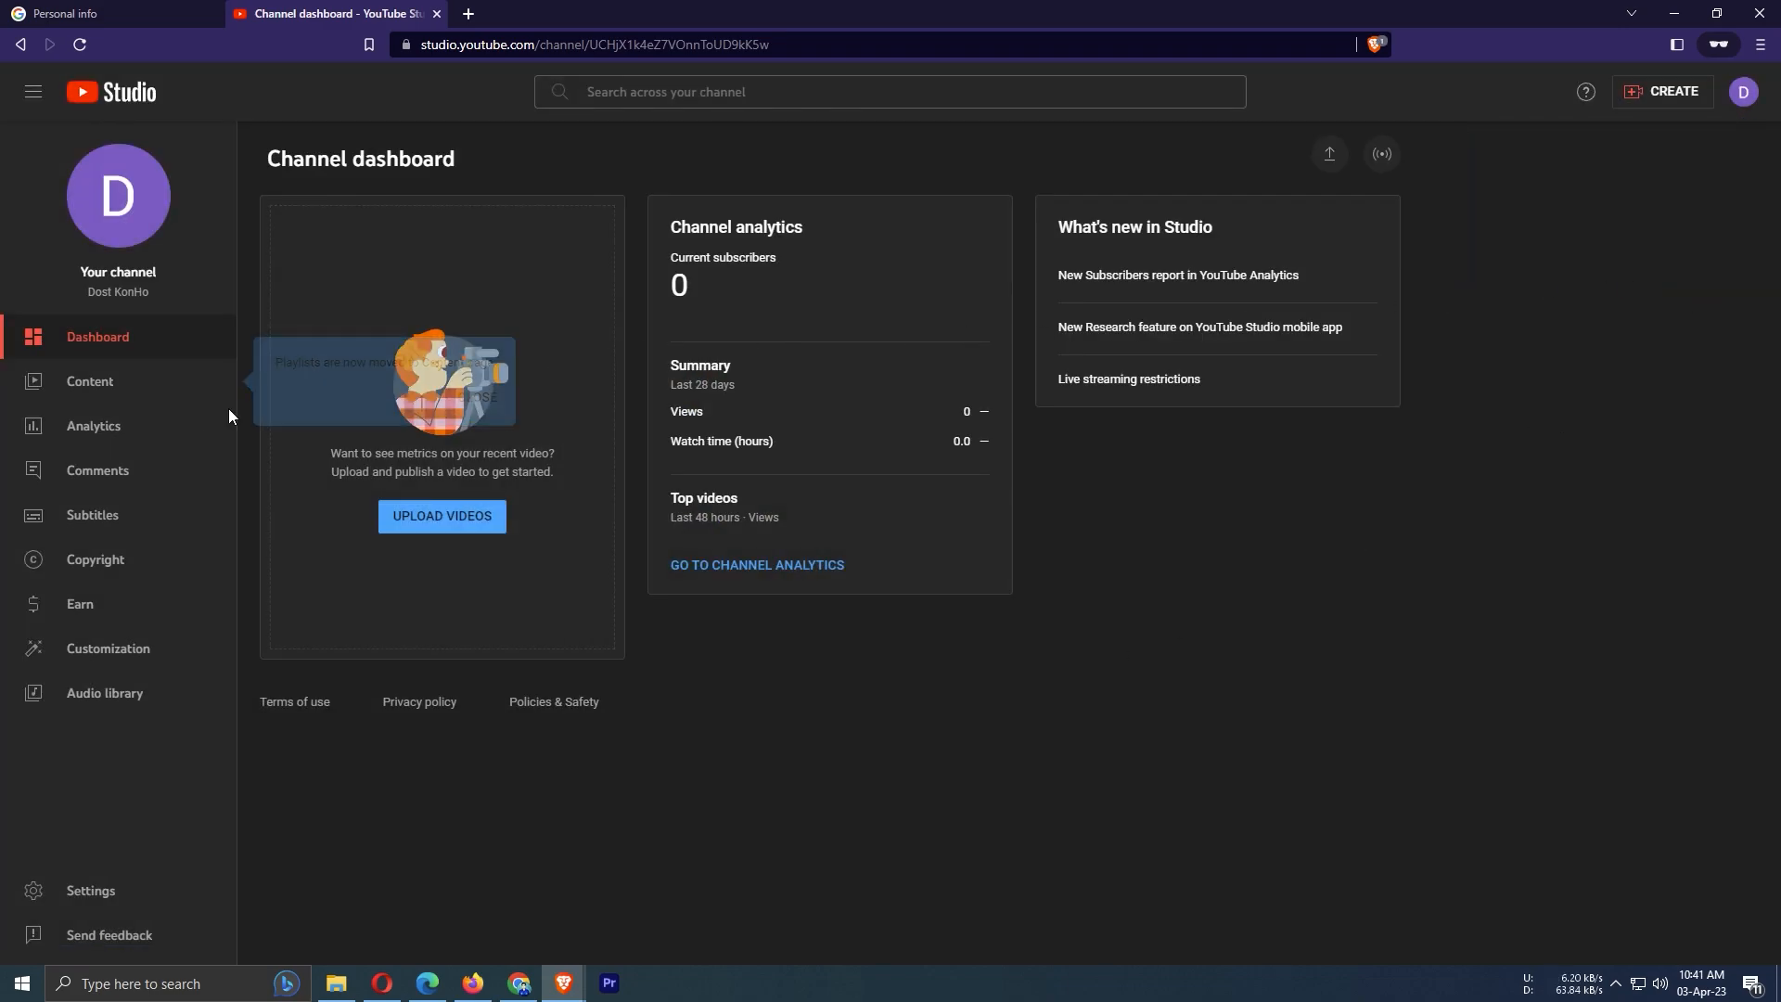
{"action": "left_click", "coordinate": [88, 399]}
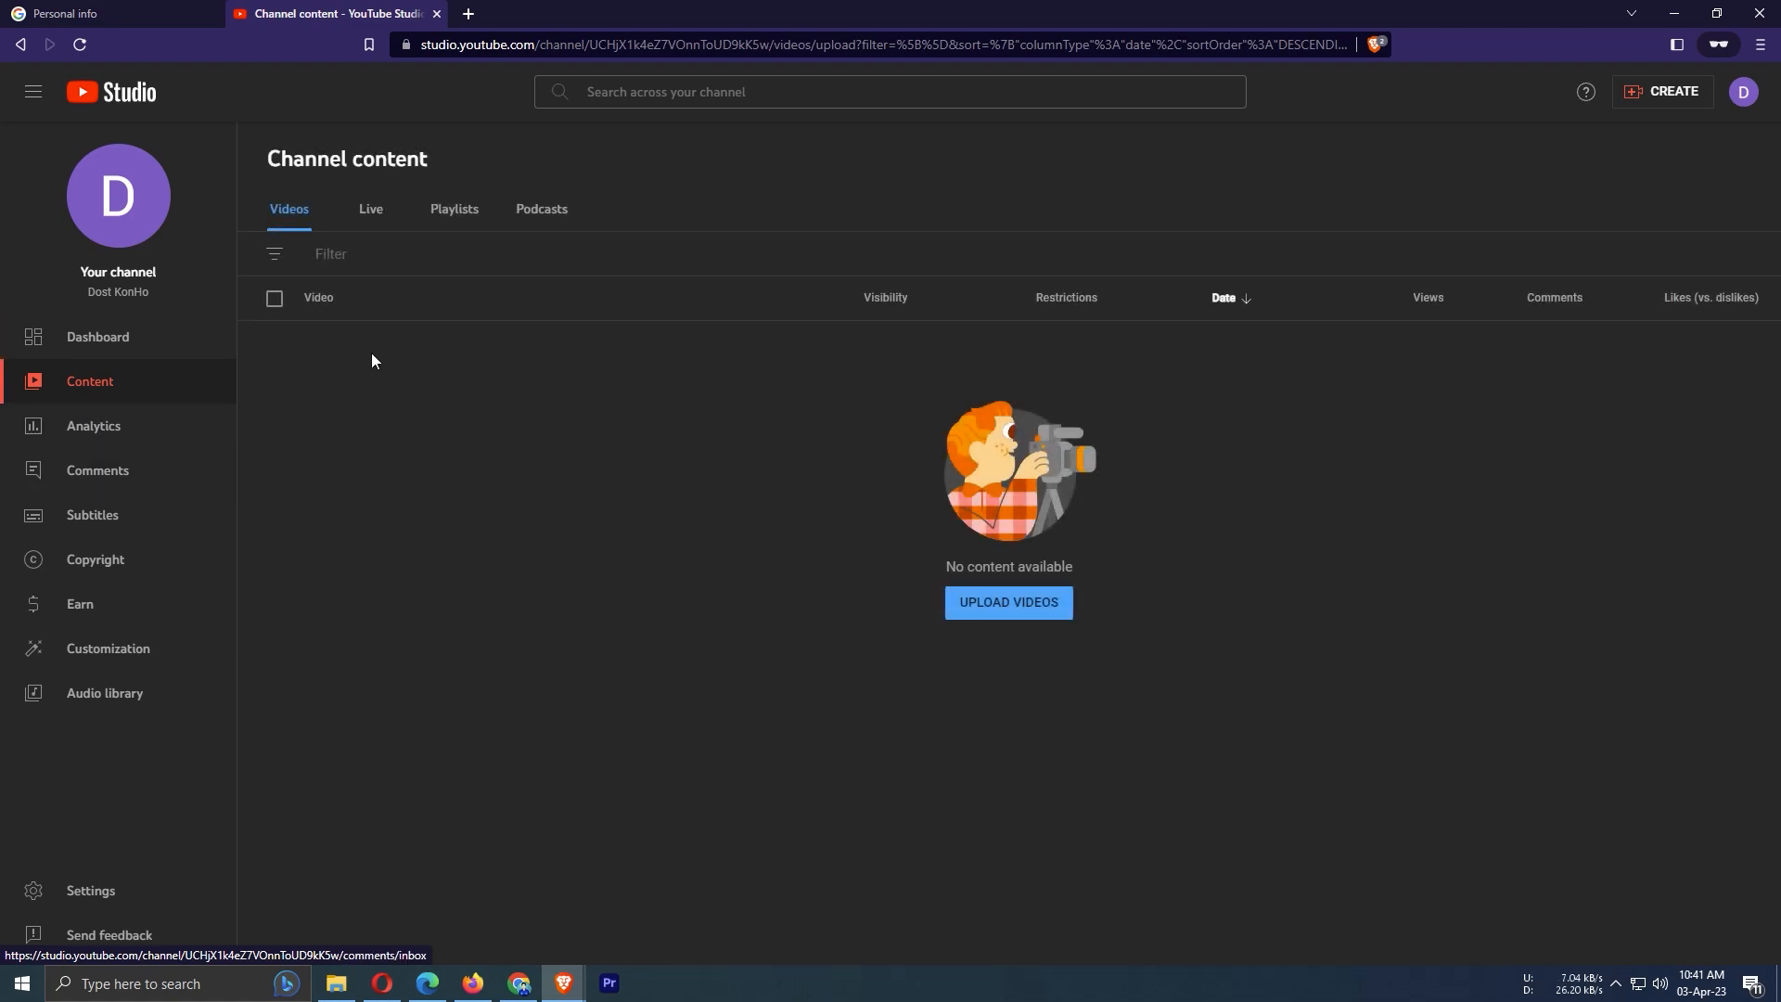
{"action": "left_click", "coordinate": [144, 343]}
Open YouTube in a new tab, then play and pause the Morning Vibes video by Chill Vibes.
{"action": "left_click", "coordinate": [469, 13]}
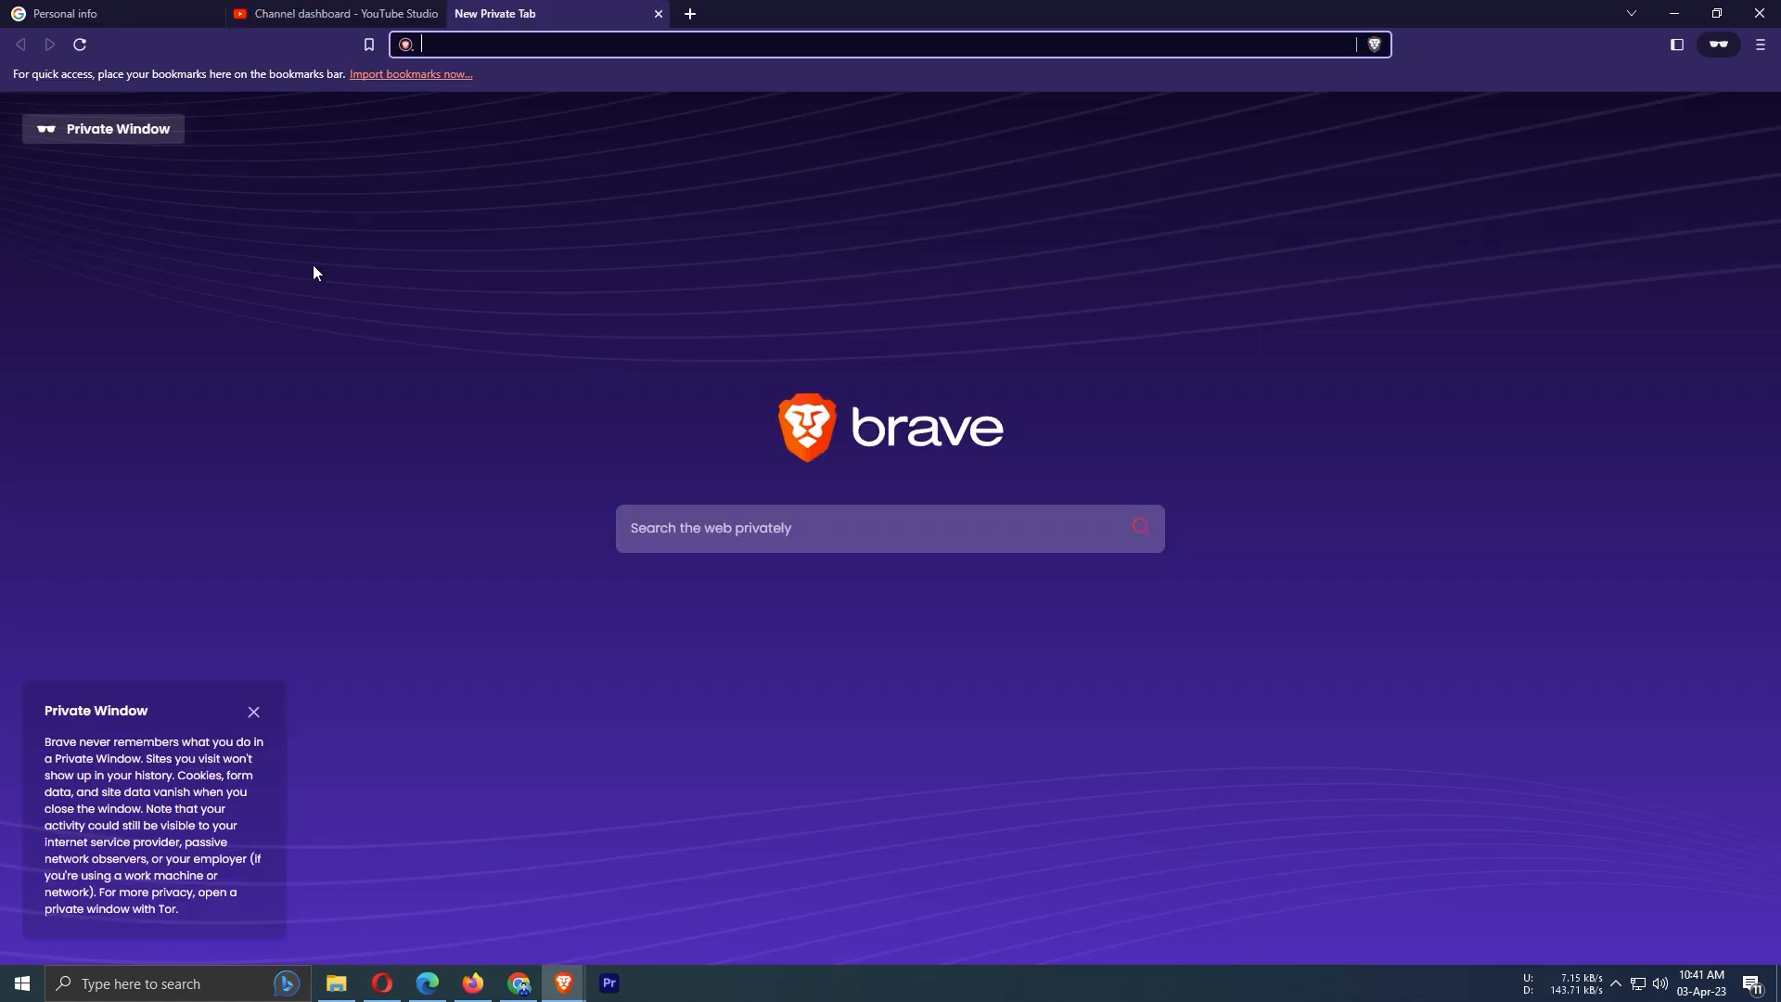
{"action": "type", "text": "you"}
{"action": "key", "text": "Return"}
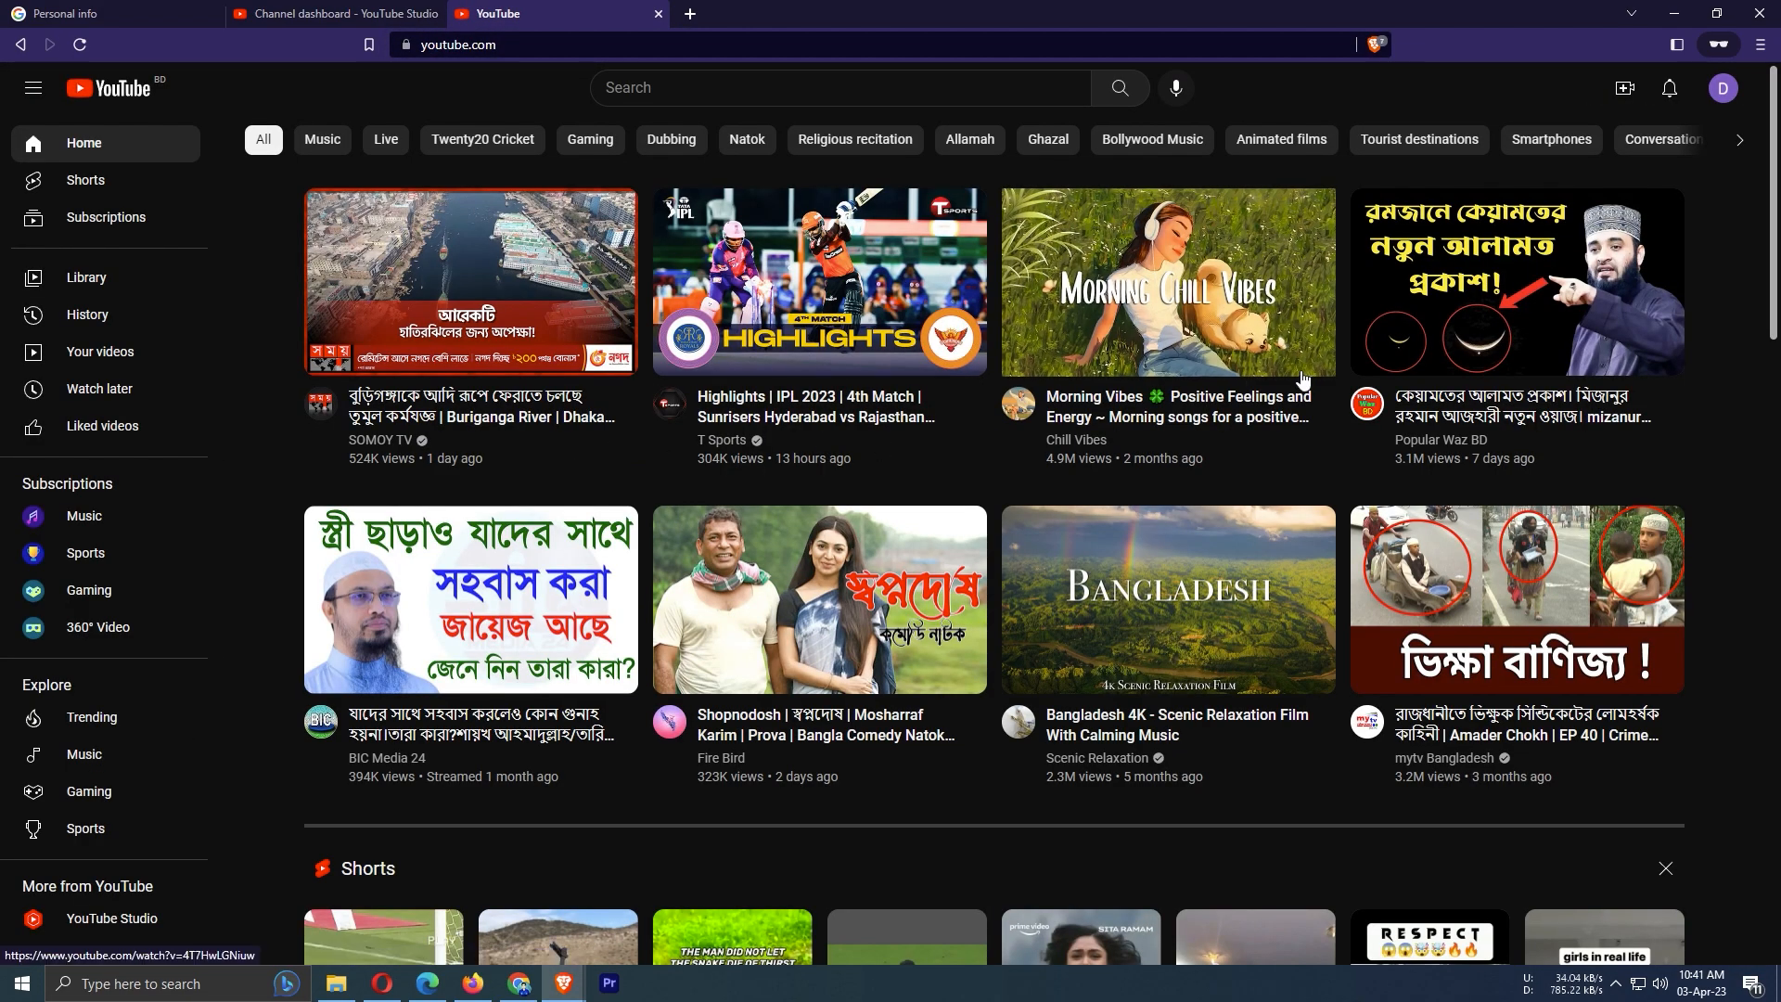
{"action": "mouse_move", "coordinate": [1304, 385]}
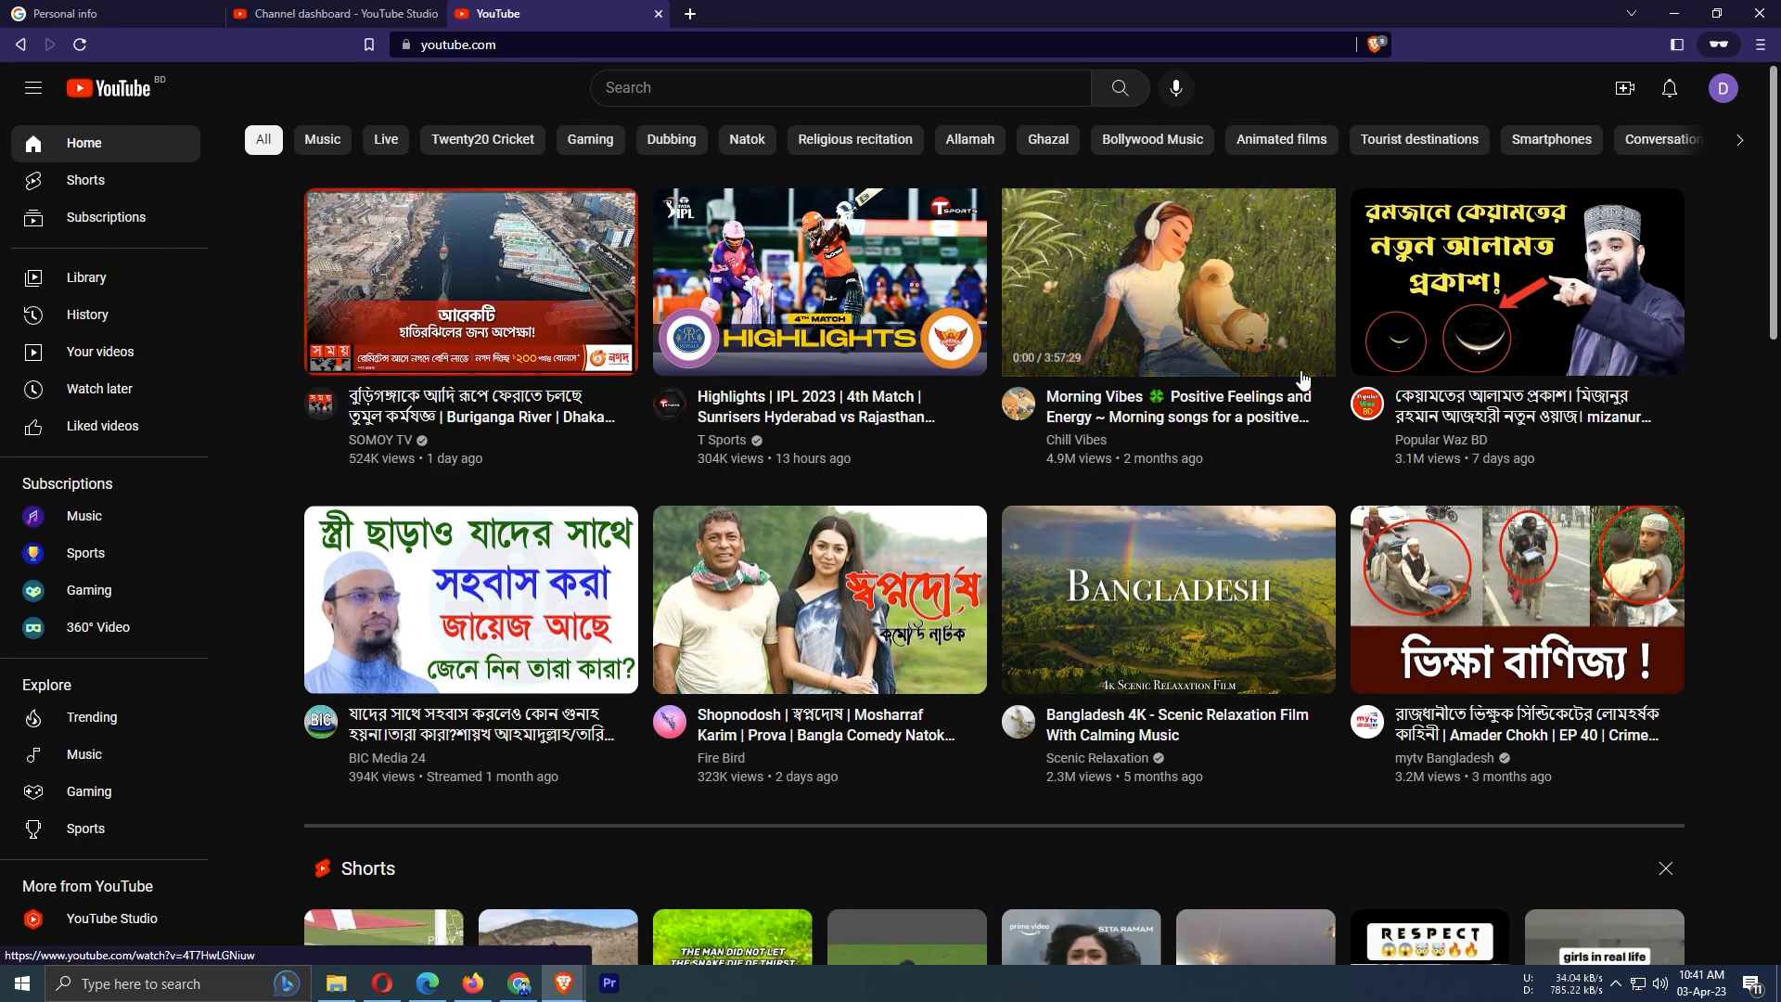
{"action": "left_click", "coordinate": [1177, 293]}
{"action": "left_click", "coordinate": [557, 468]}
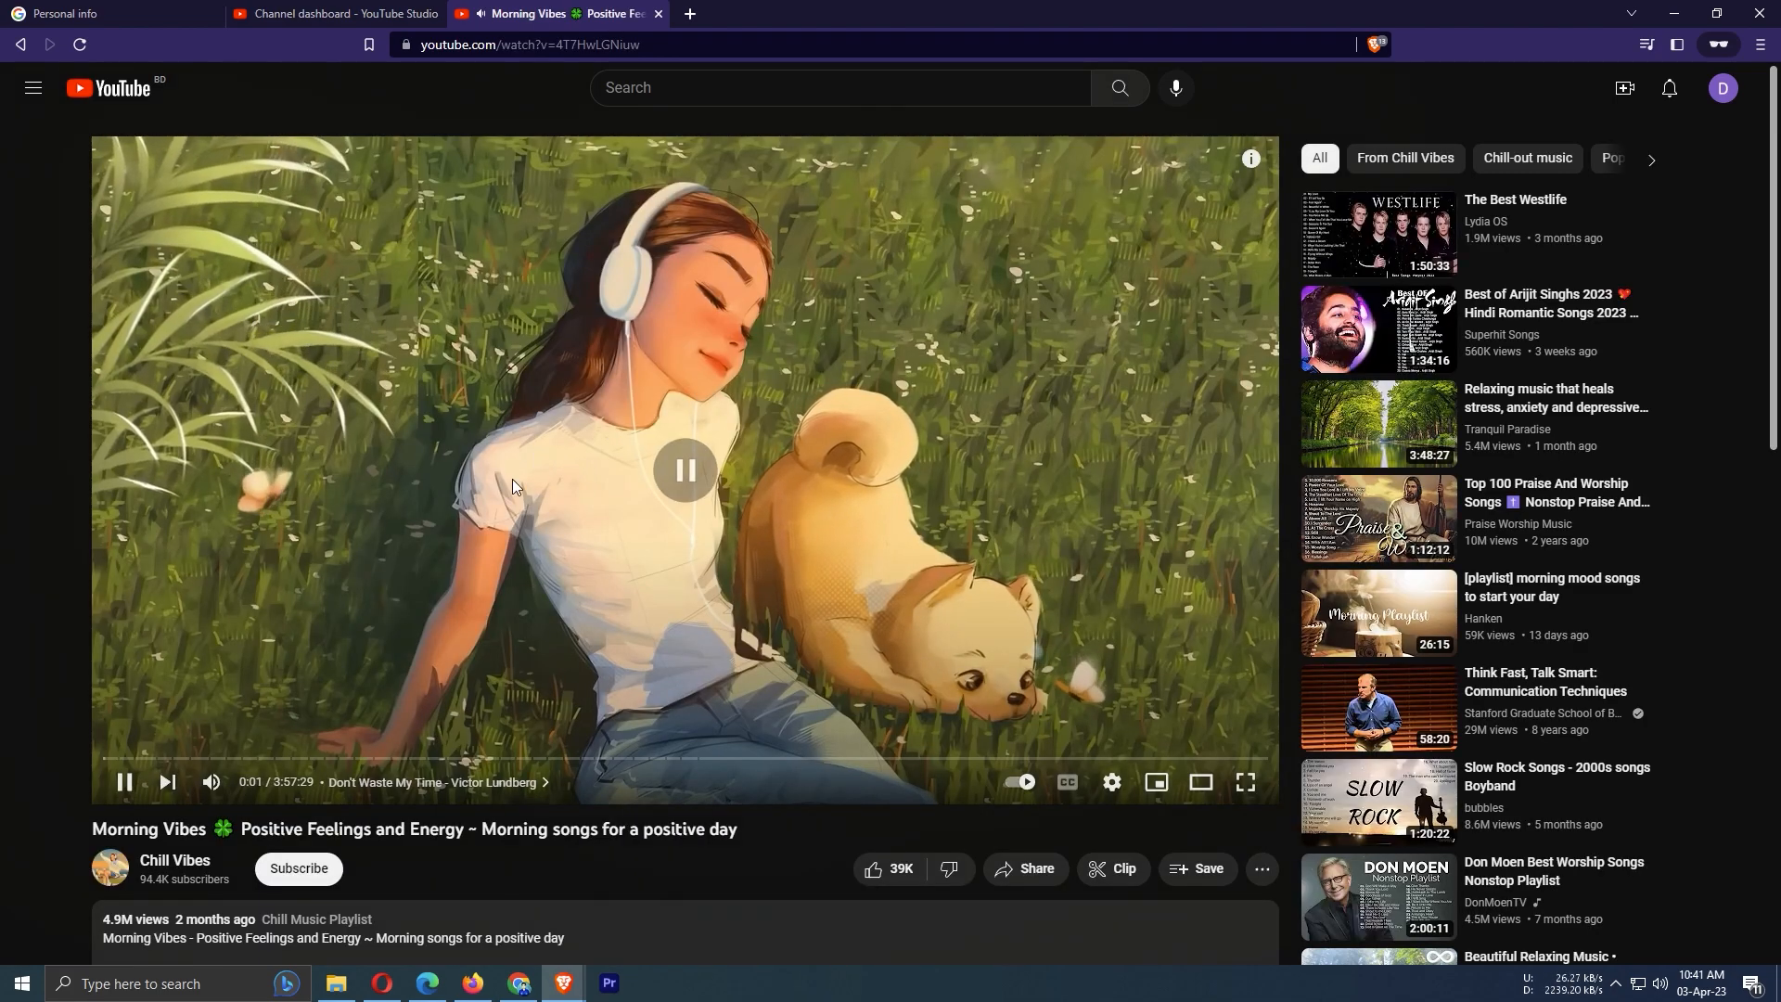
Subscribe to the Chill Vibes channel and return to the YouTube home page.
{"action": "left_click", "coordinate": [295, 873]}
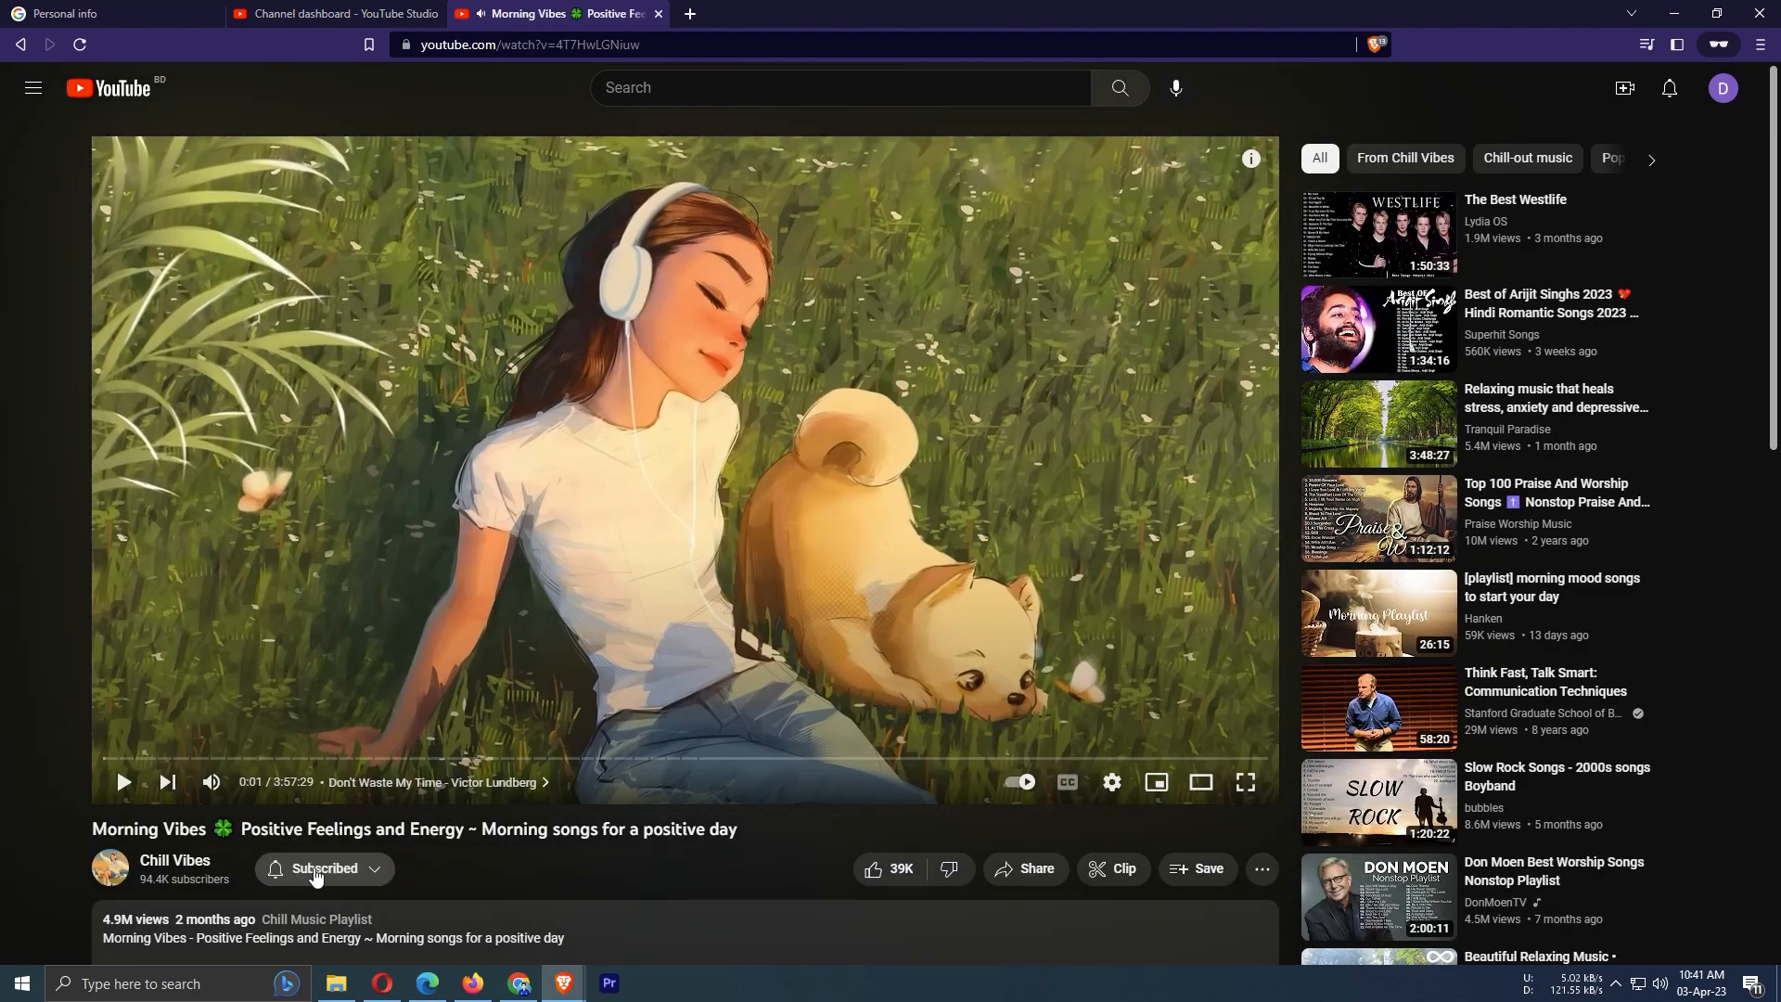
{"action": "scroll", "coordinate": [533, 864], "scroll_direction": "down", "scroll_amount": 3}
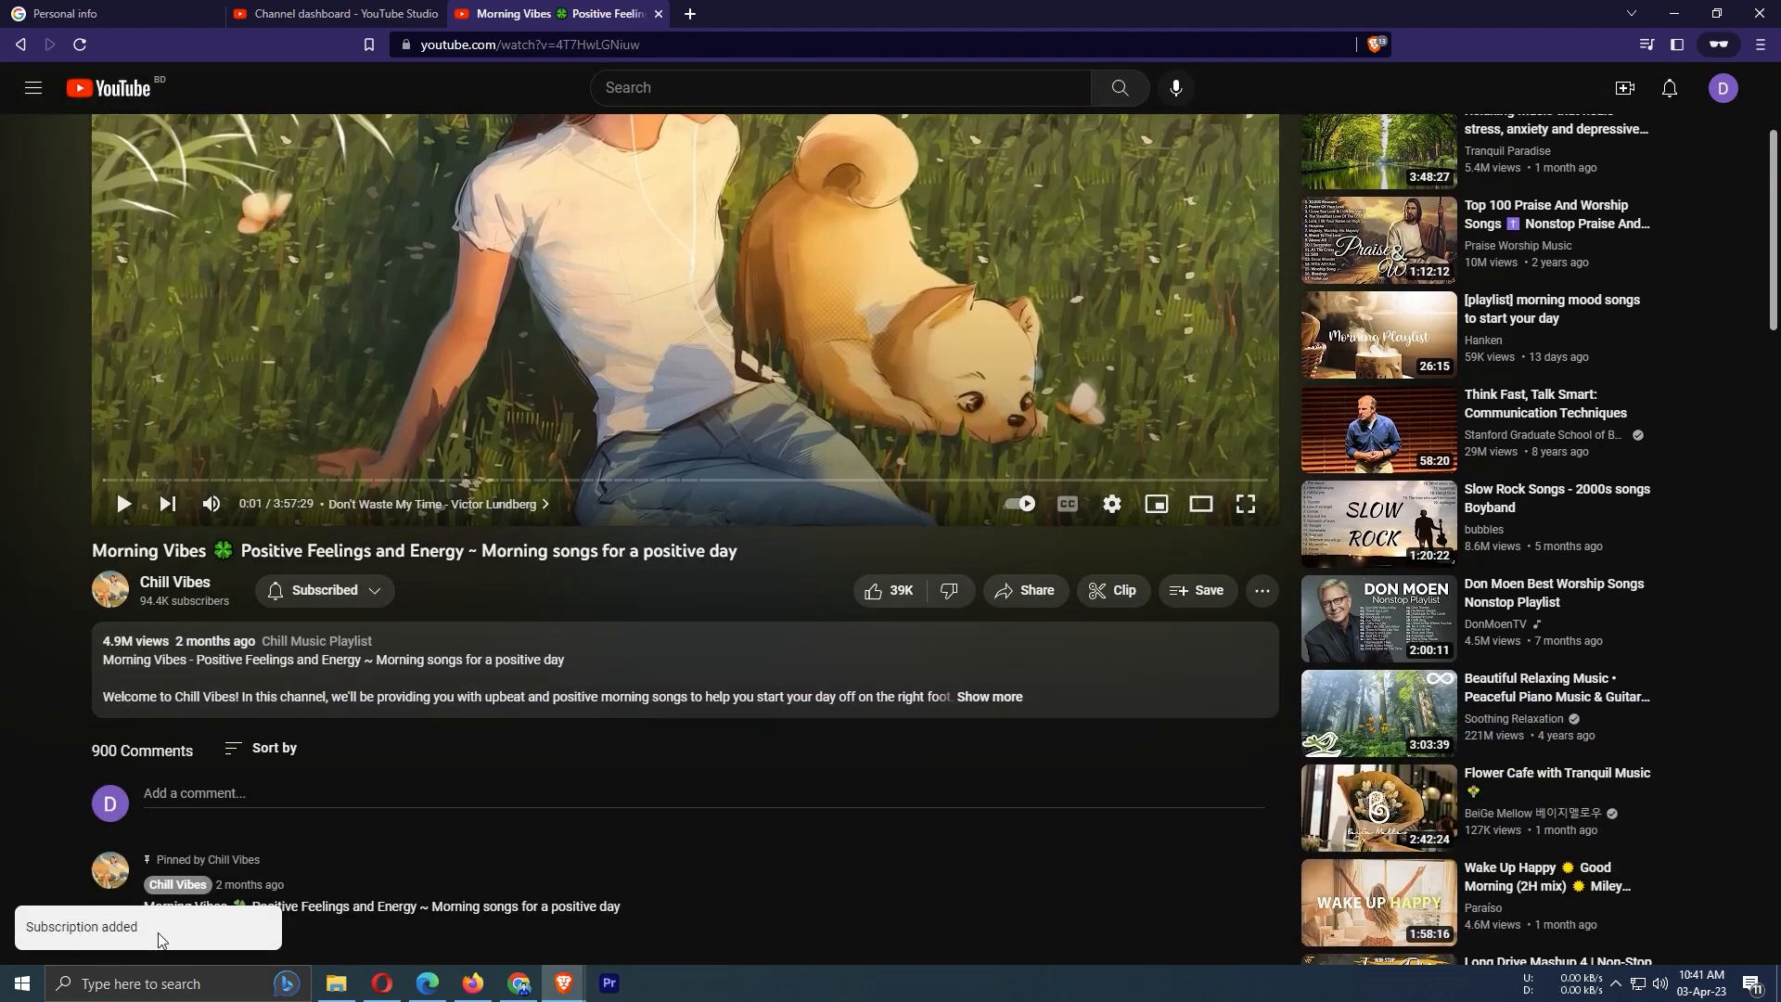
{"action": "left_click", "coordinate": [120, 96]}
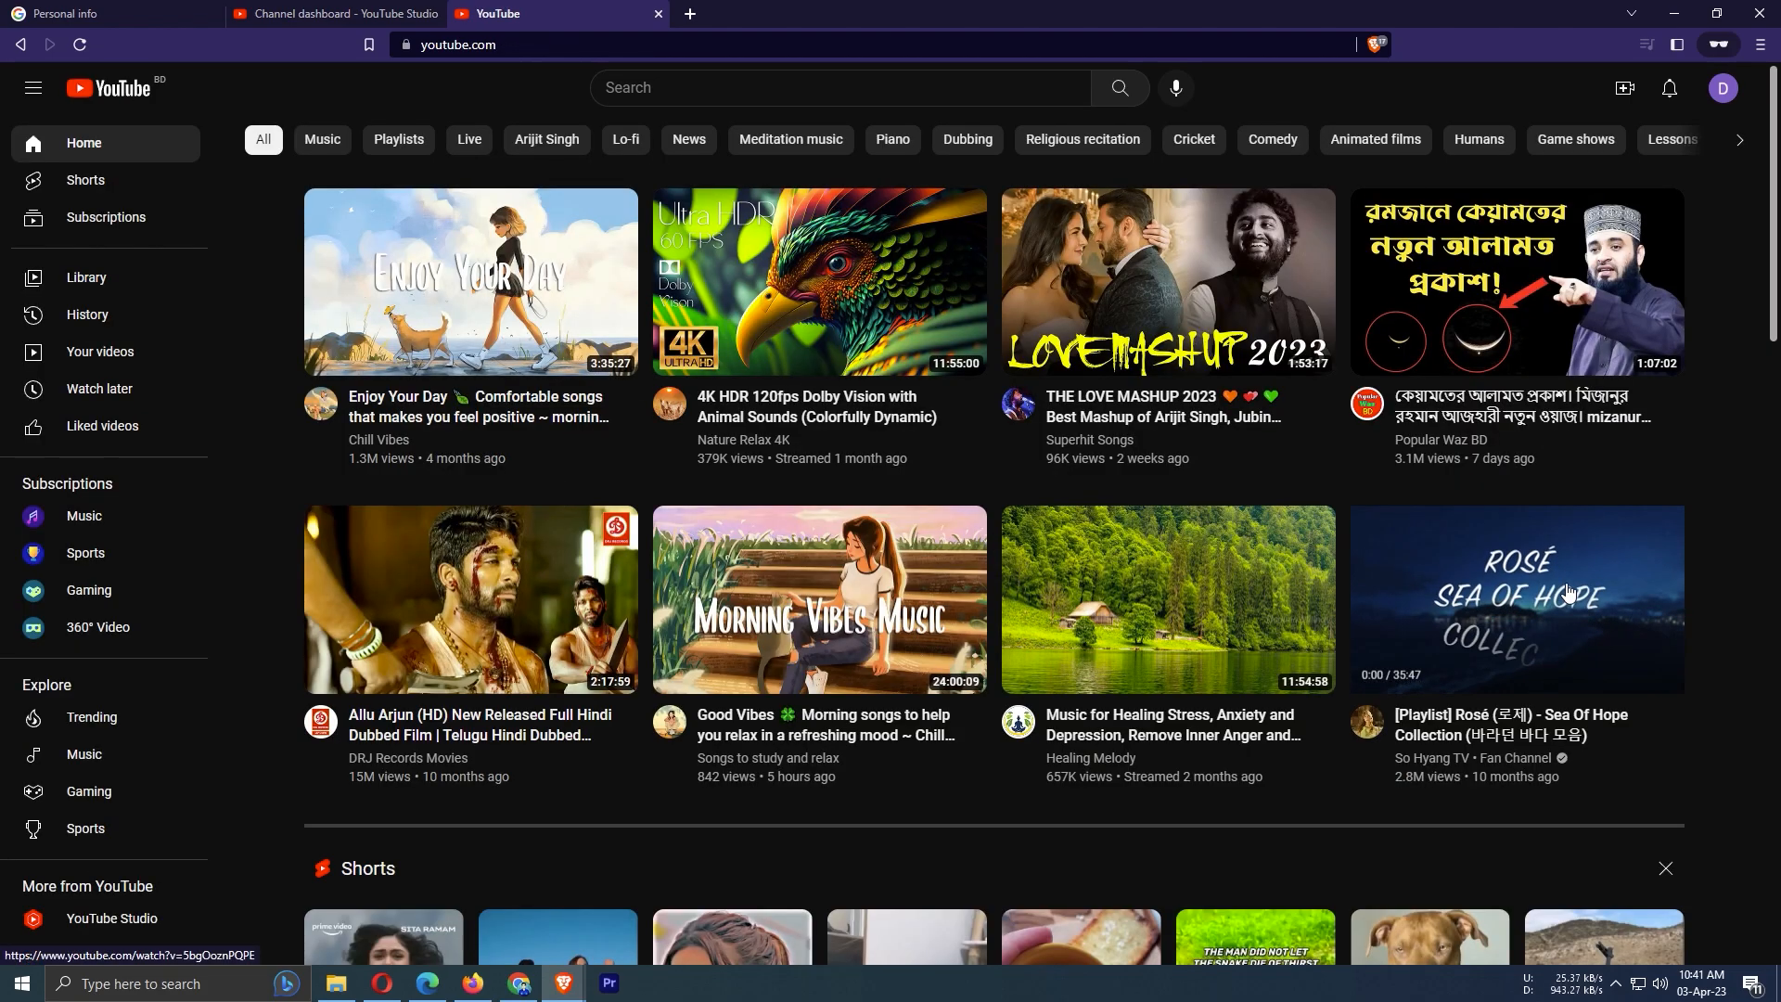
Close the YouTube and YouTube Studio tabs and sign out of the Google account.
{"action": "key", "text": "ctrl+w"}
{"action": "key", "text": "ctrl+w"}
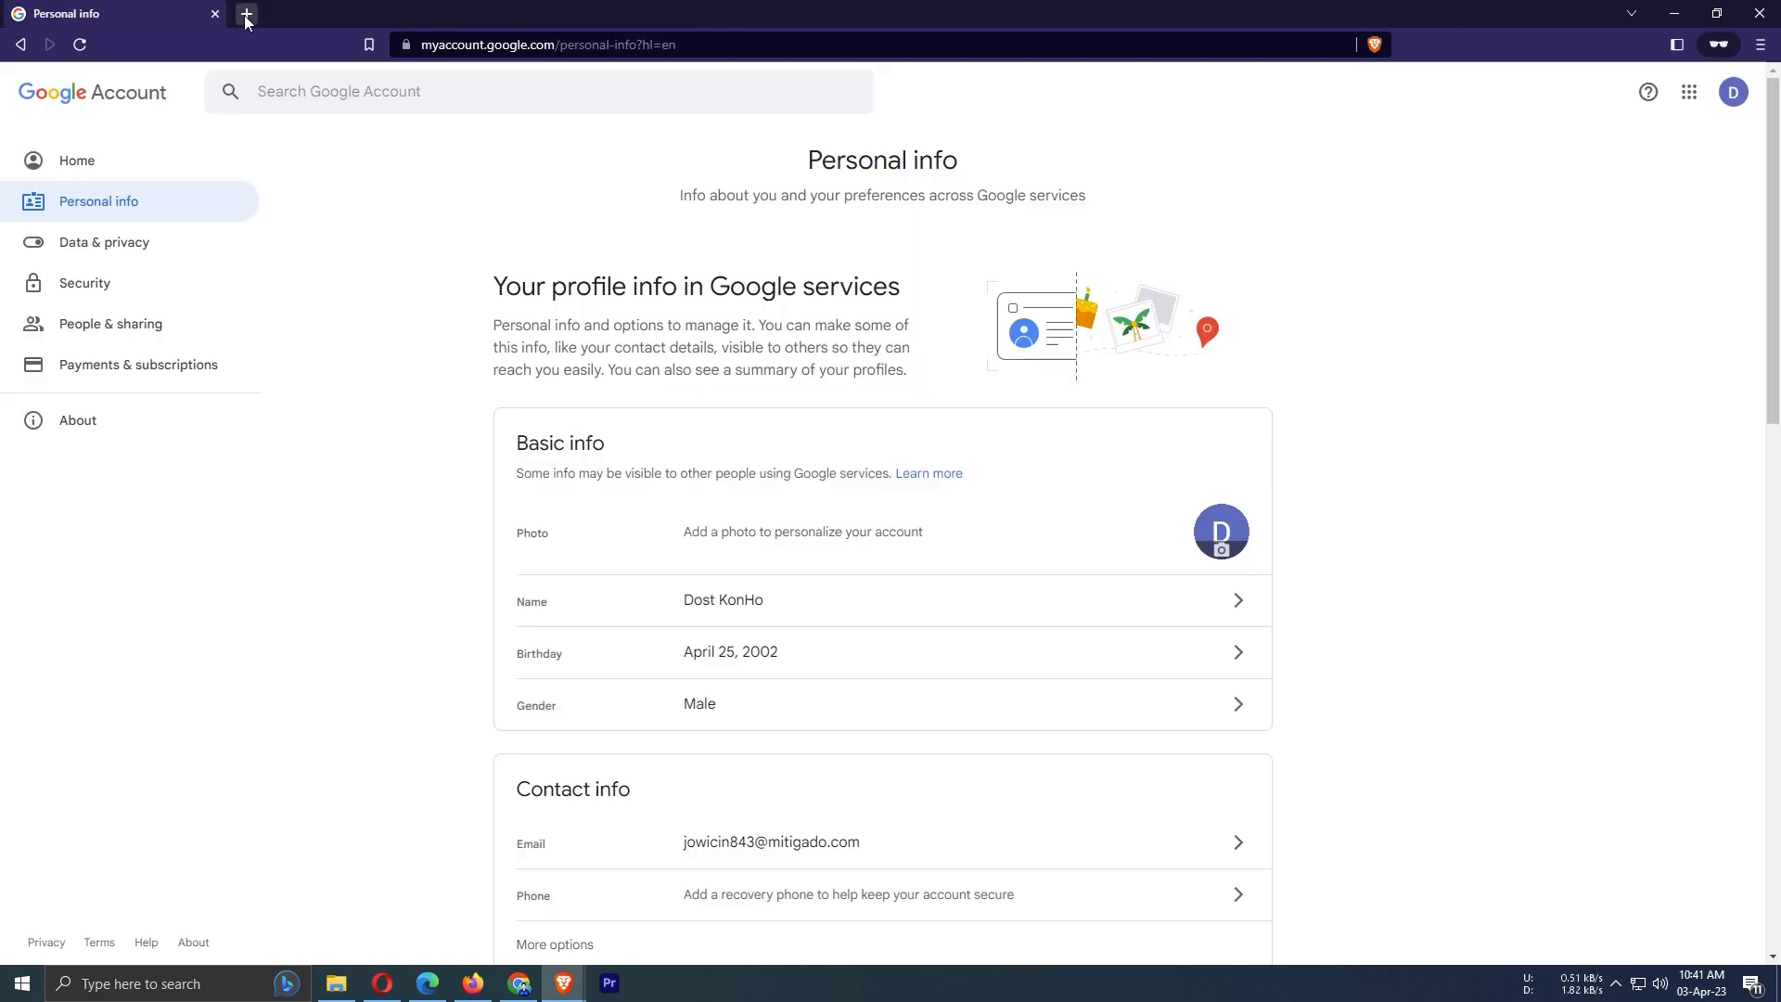
{"action": "left_click", "coordinate": [1734, 92]}
{"action": "left_click", "coordinate": [1547, 339]}
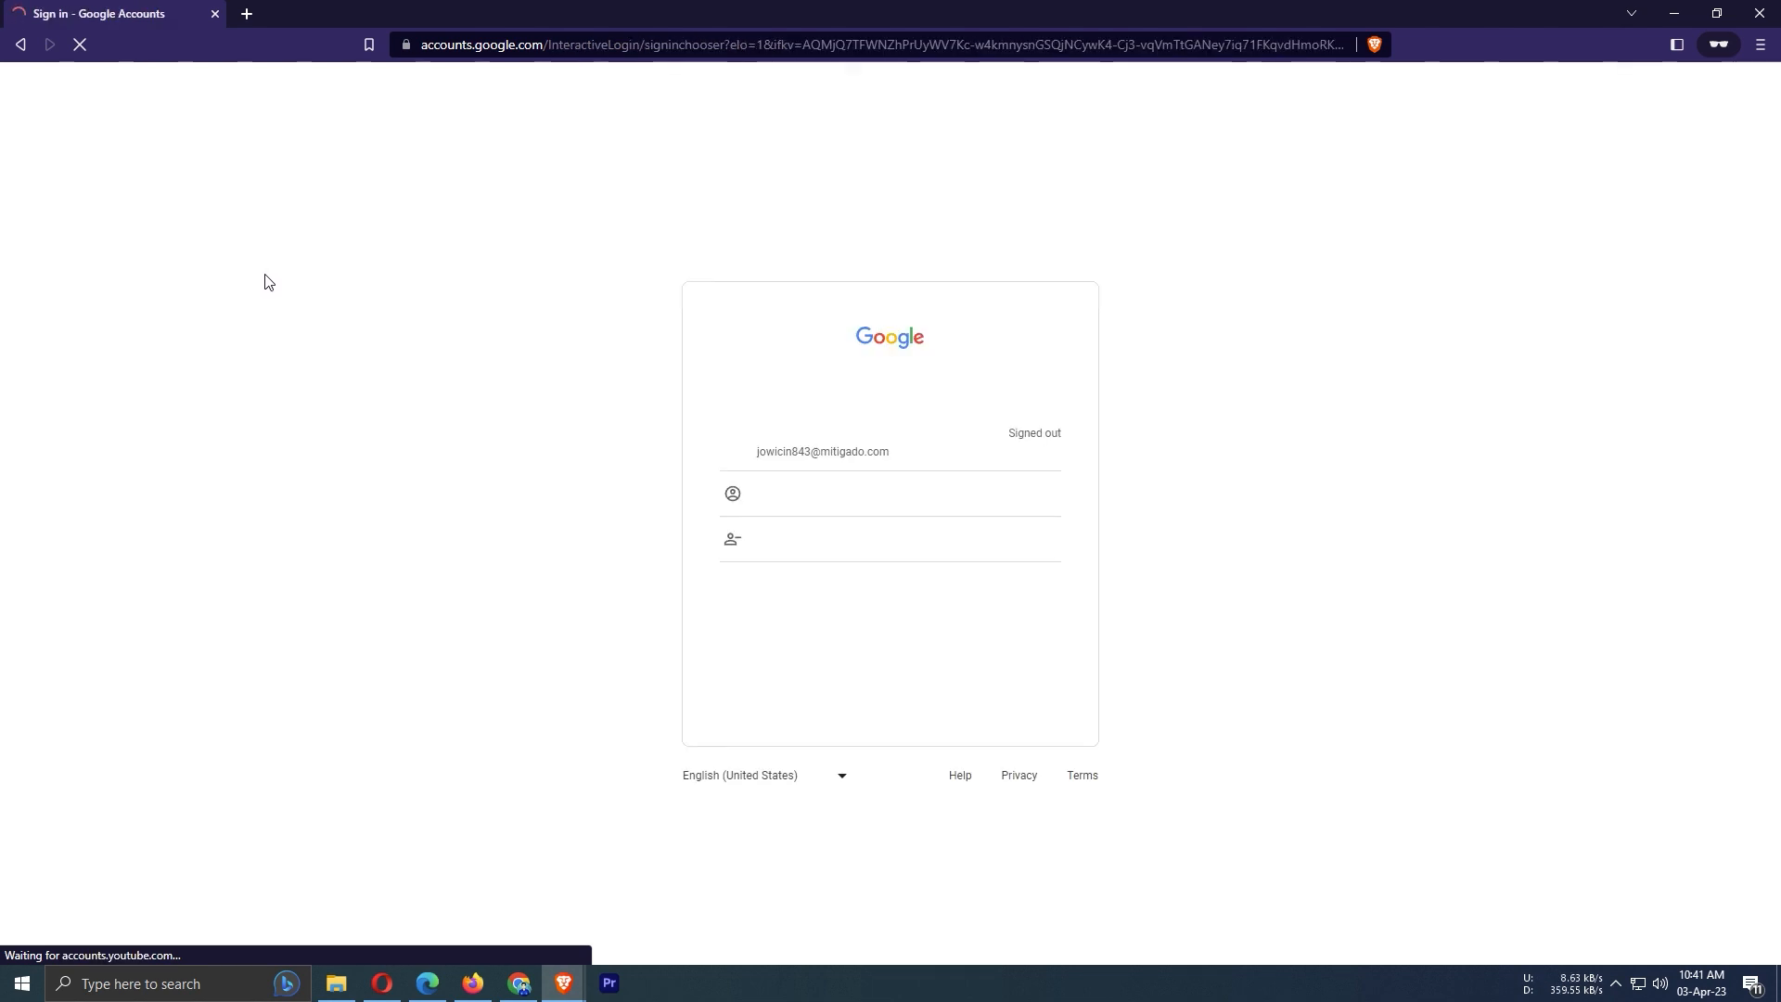
Remove the signed-out account from this browser and confirm the removal.
{"action": "right_click", "coordinate": [960, 446]}
{"action": "left_click", "coordinate": [875, 541]}
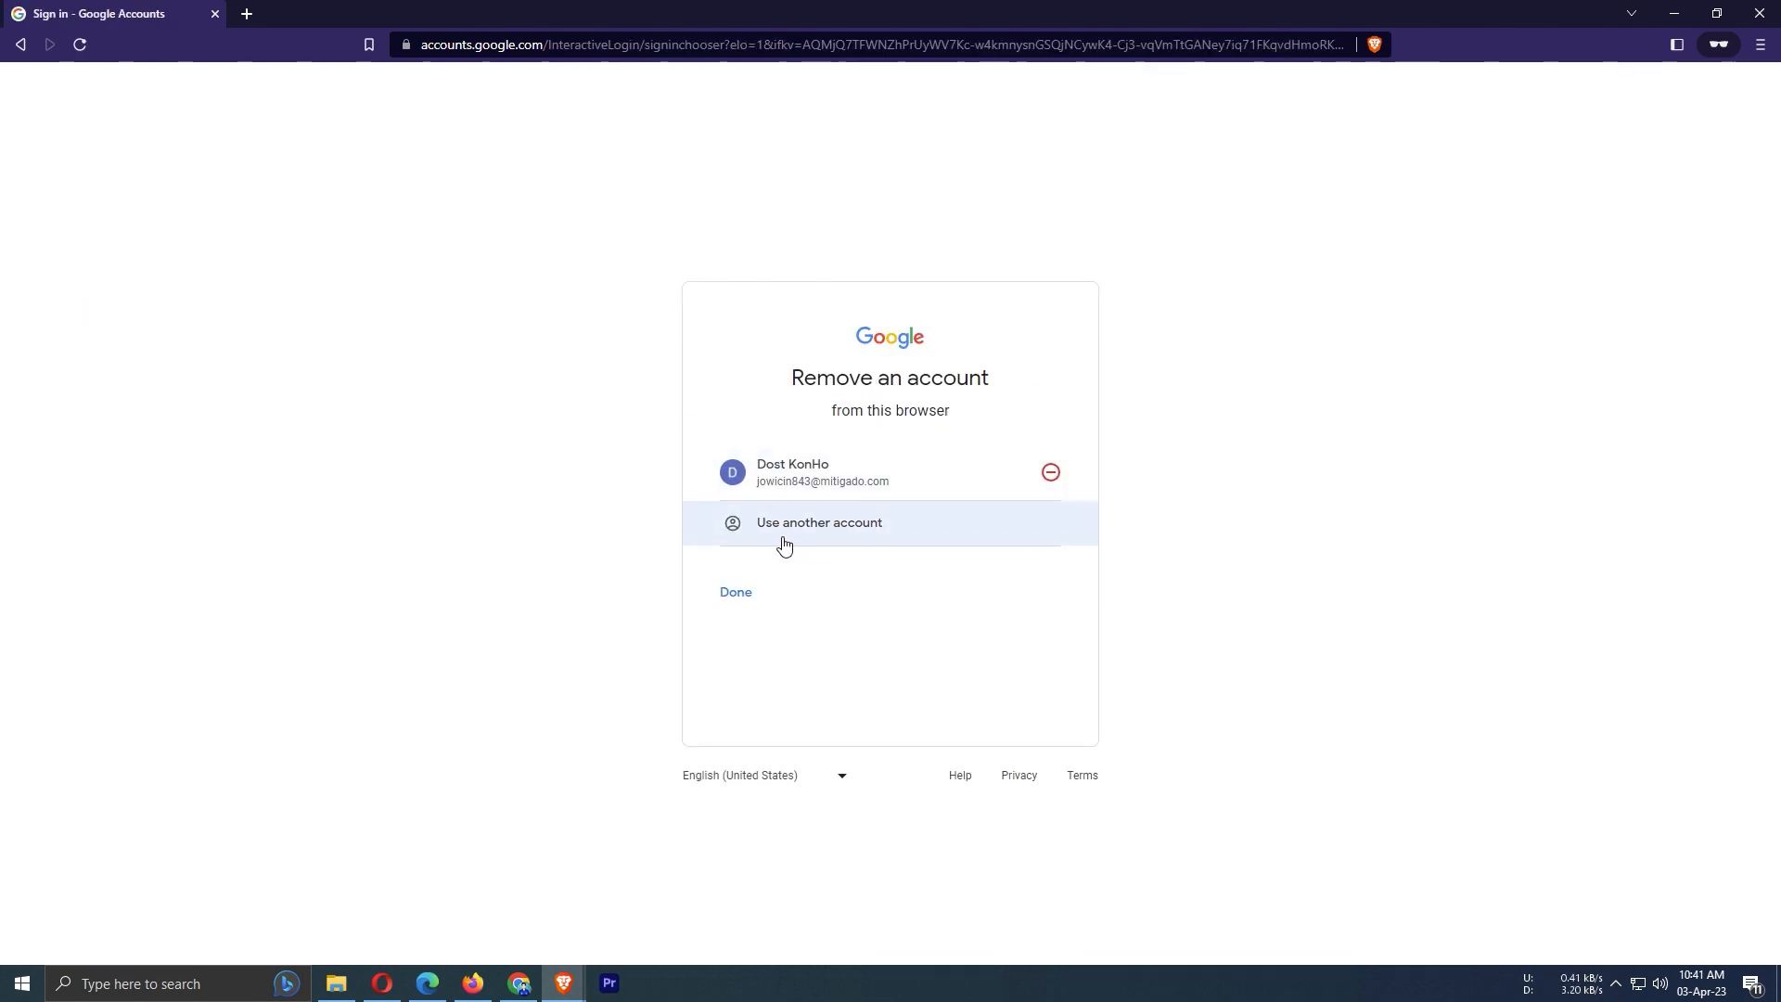
{"action": "left_click", "coordinate": [1051, 473]}
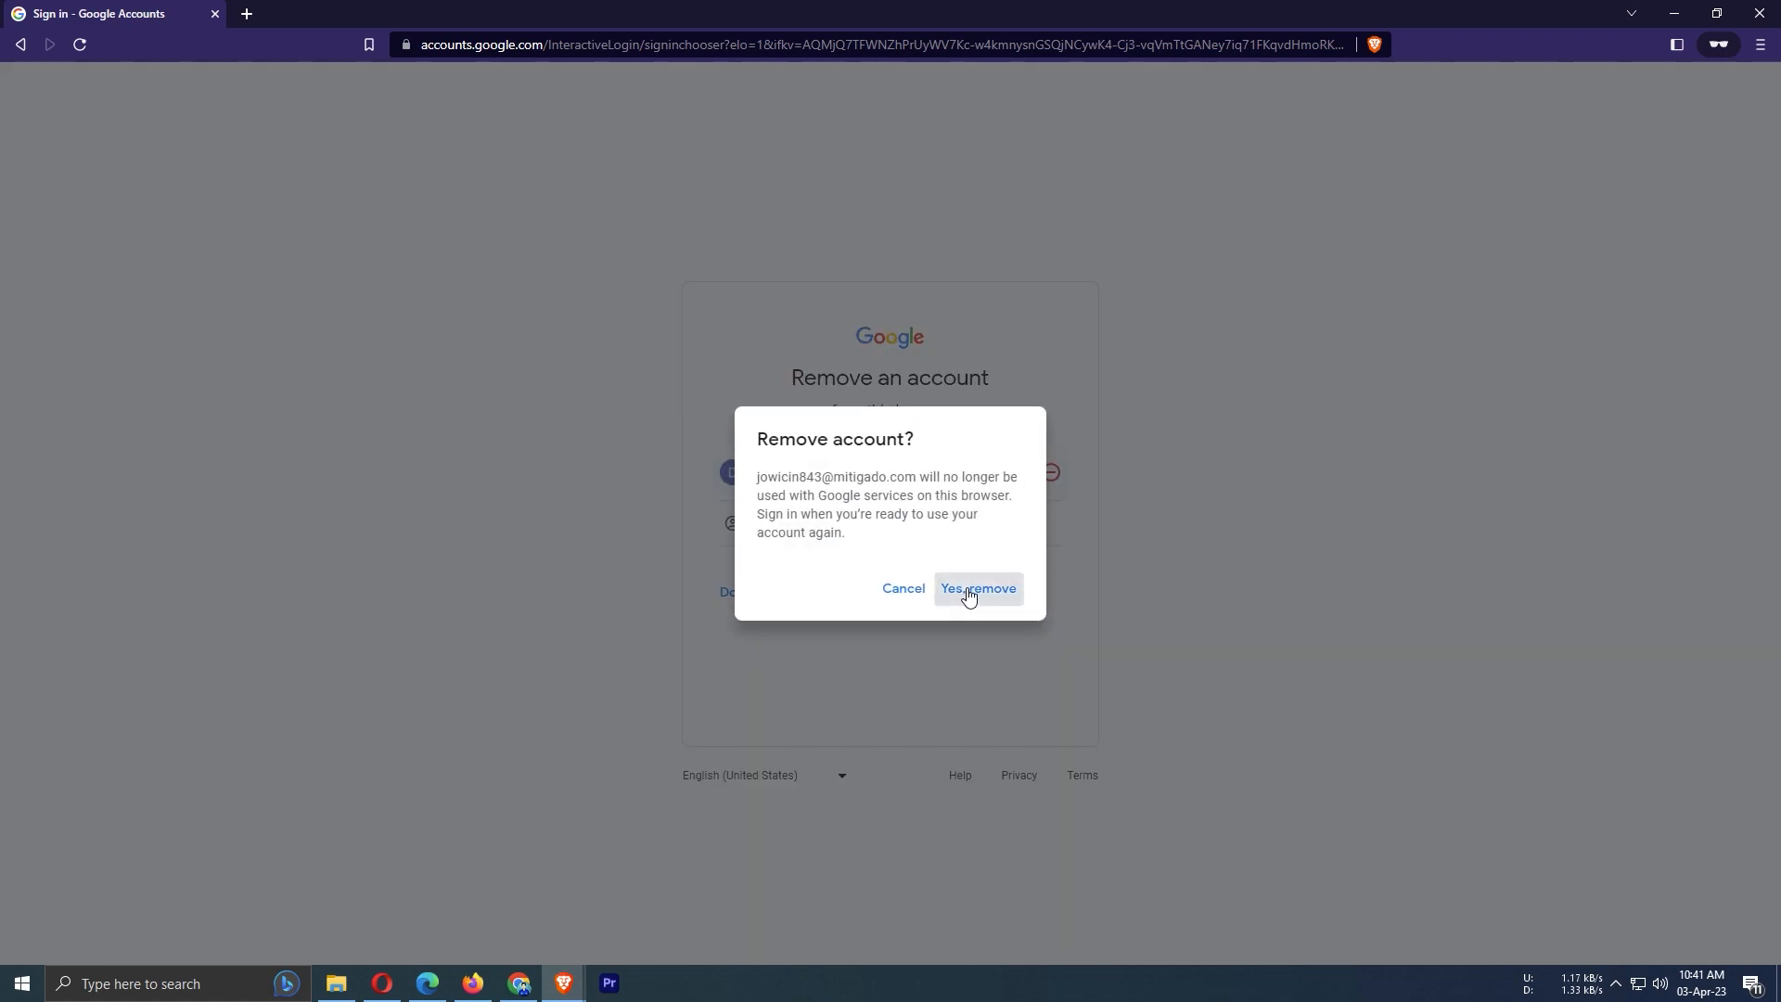
{"action": "left_click", "coordinate": [966, 593]}
Enter the account's email address on the Google sign-in page and continue to the password prompt.
{"action": "left_click", "coordinate": [884, 475]}
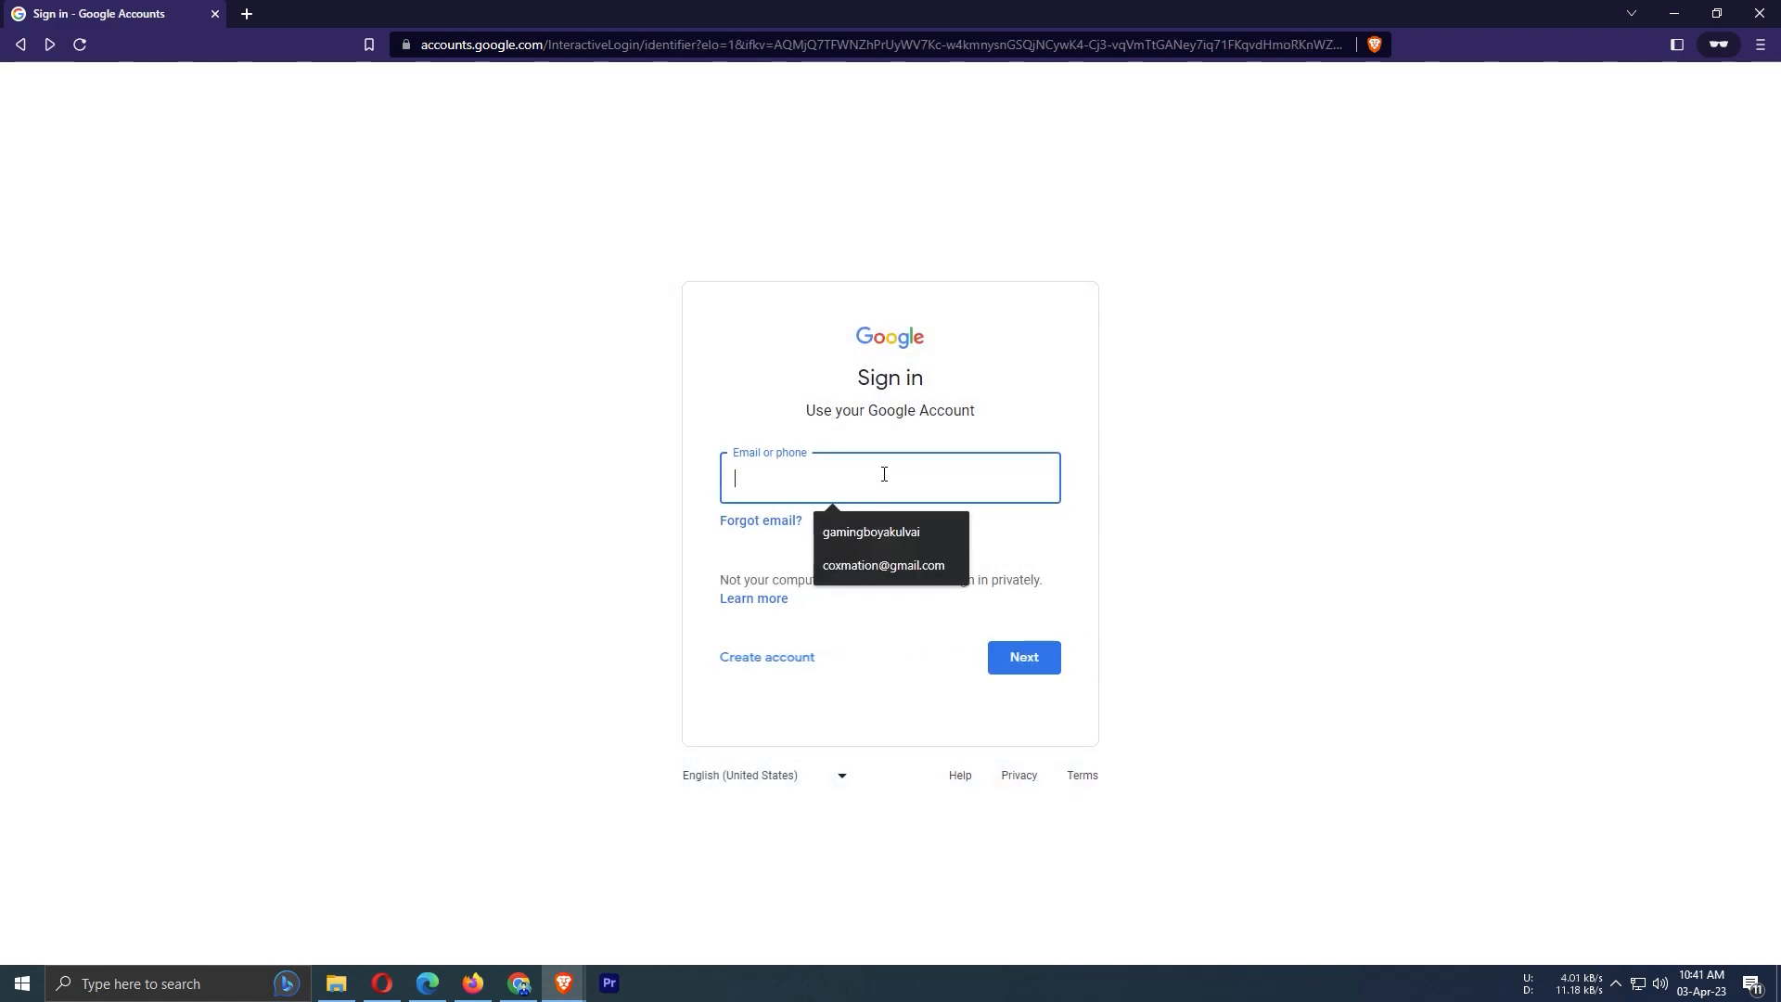
{"action": "left_click", "coordinate": [1096, 511]}
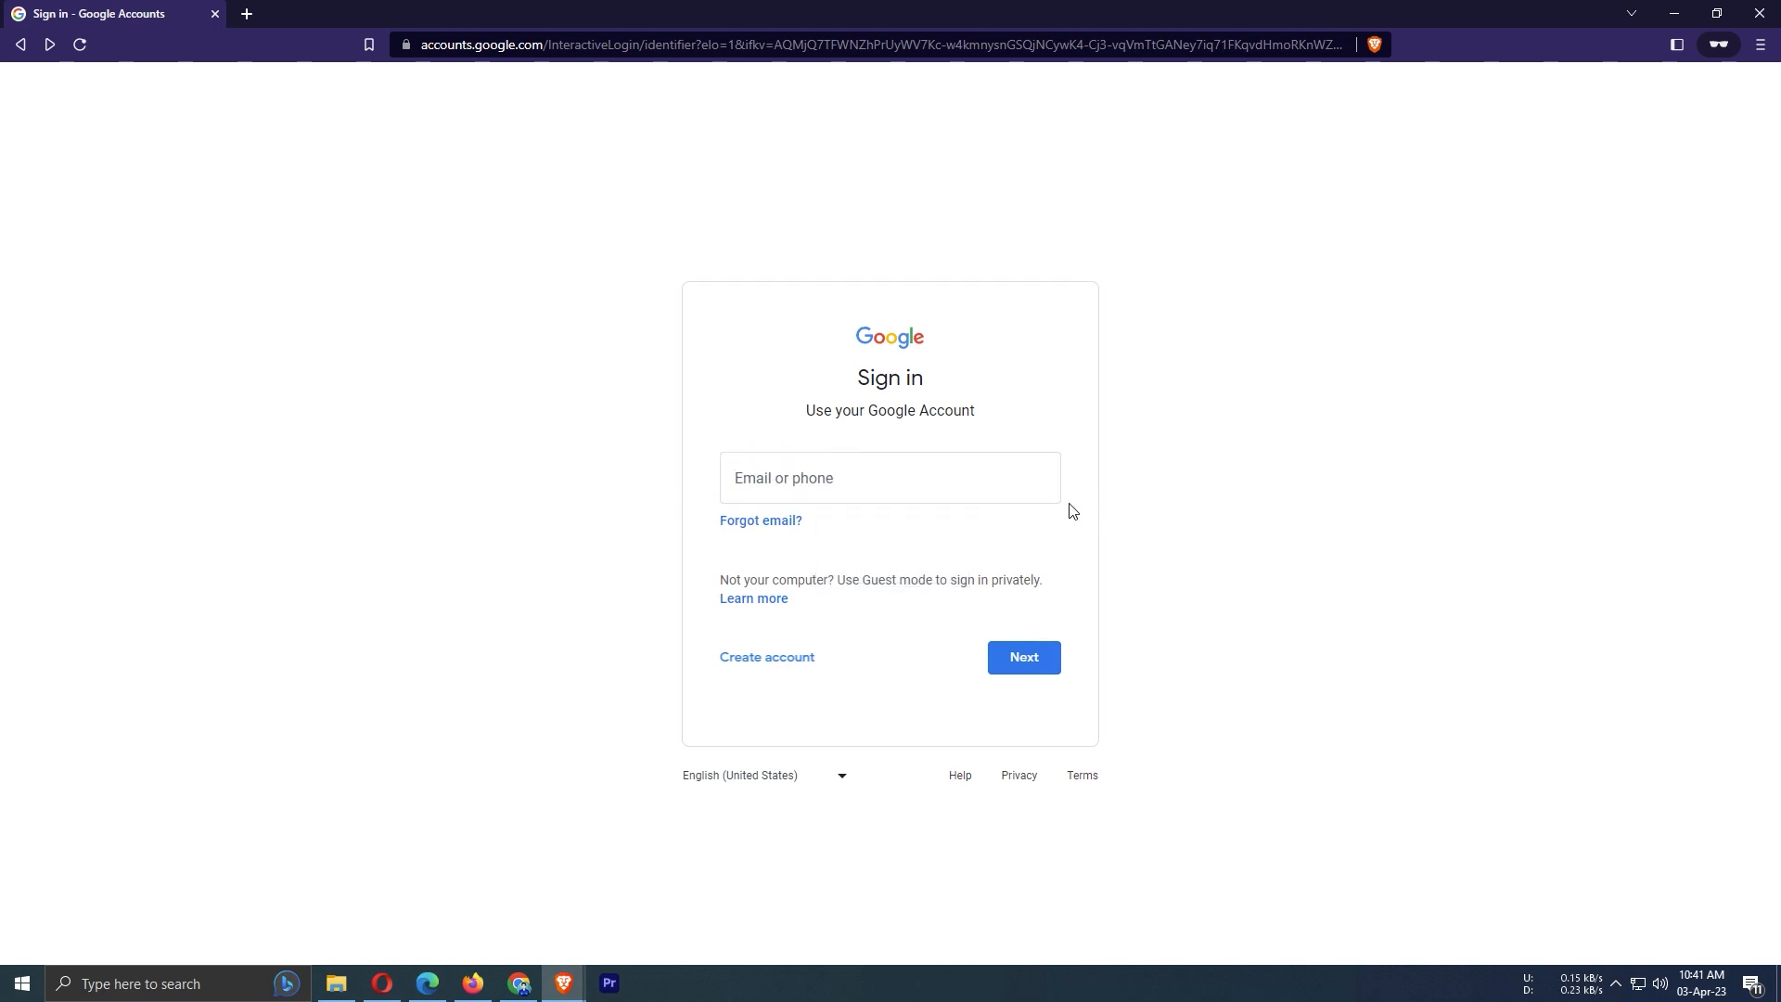
{"action": "left_click", "coordinate": [834, 474]}
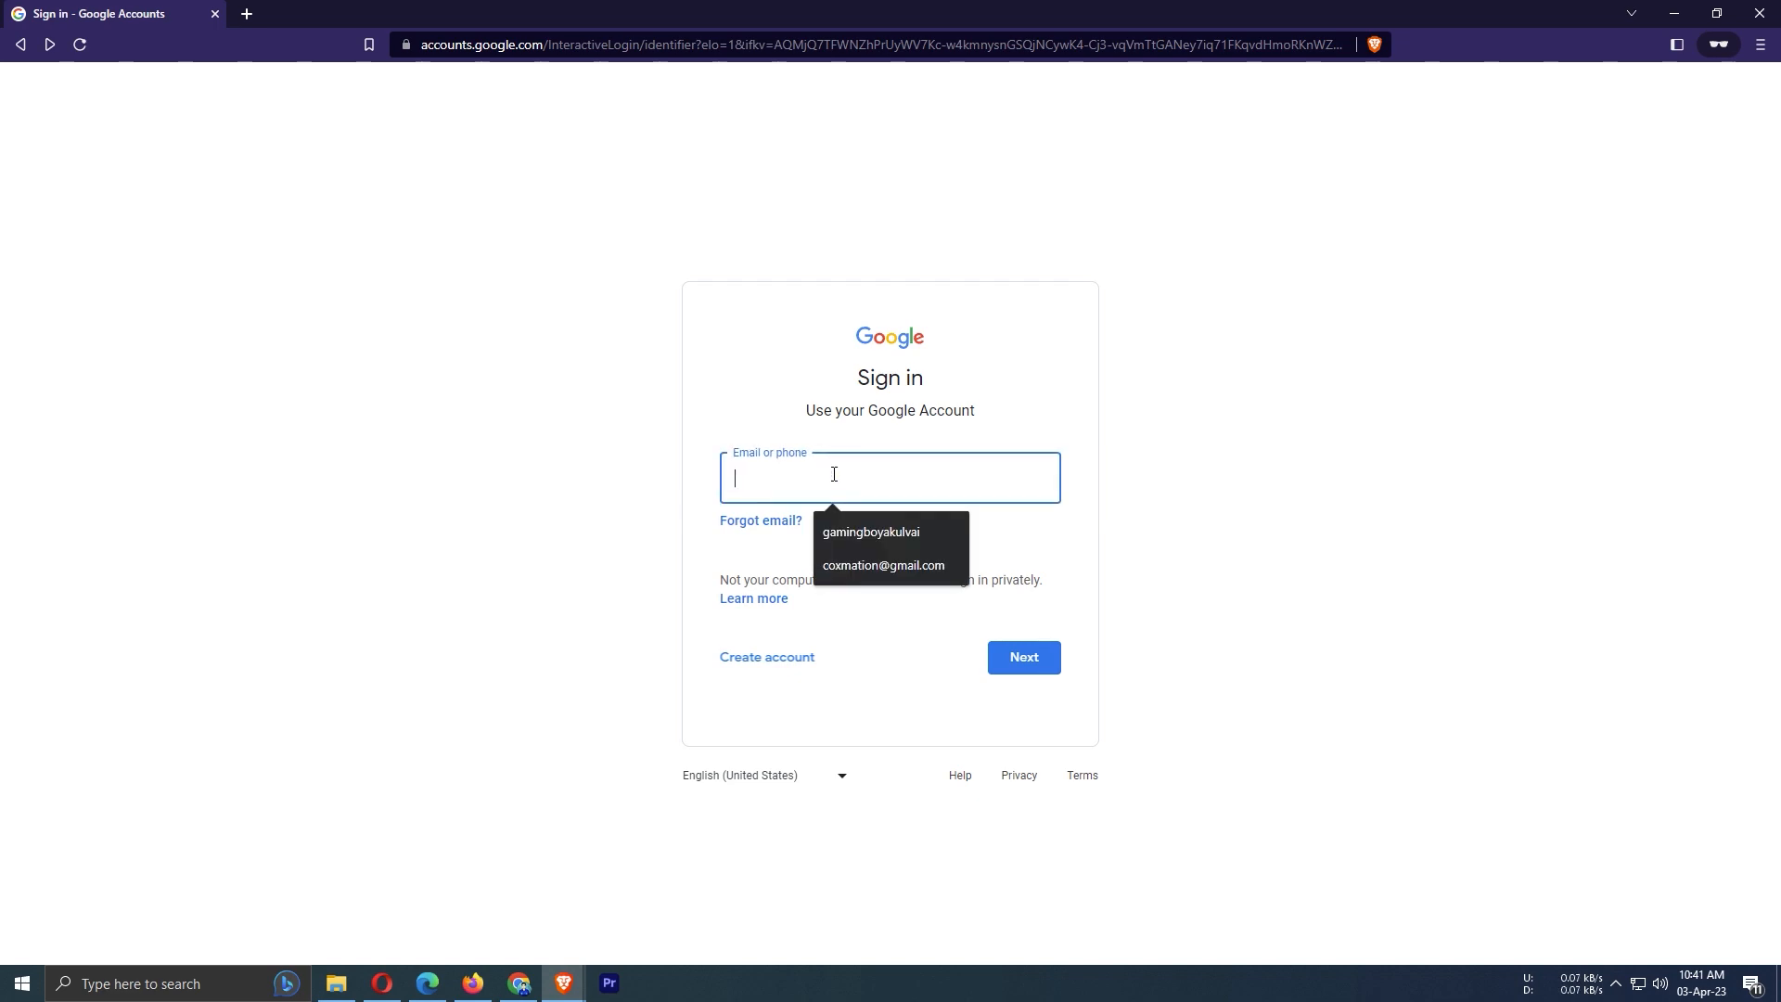
{"action": "left_click", "coordinate": [875, 528]}
{"action": "left_click", "coordinate": [1028, 651]}
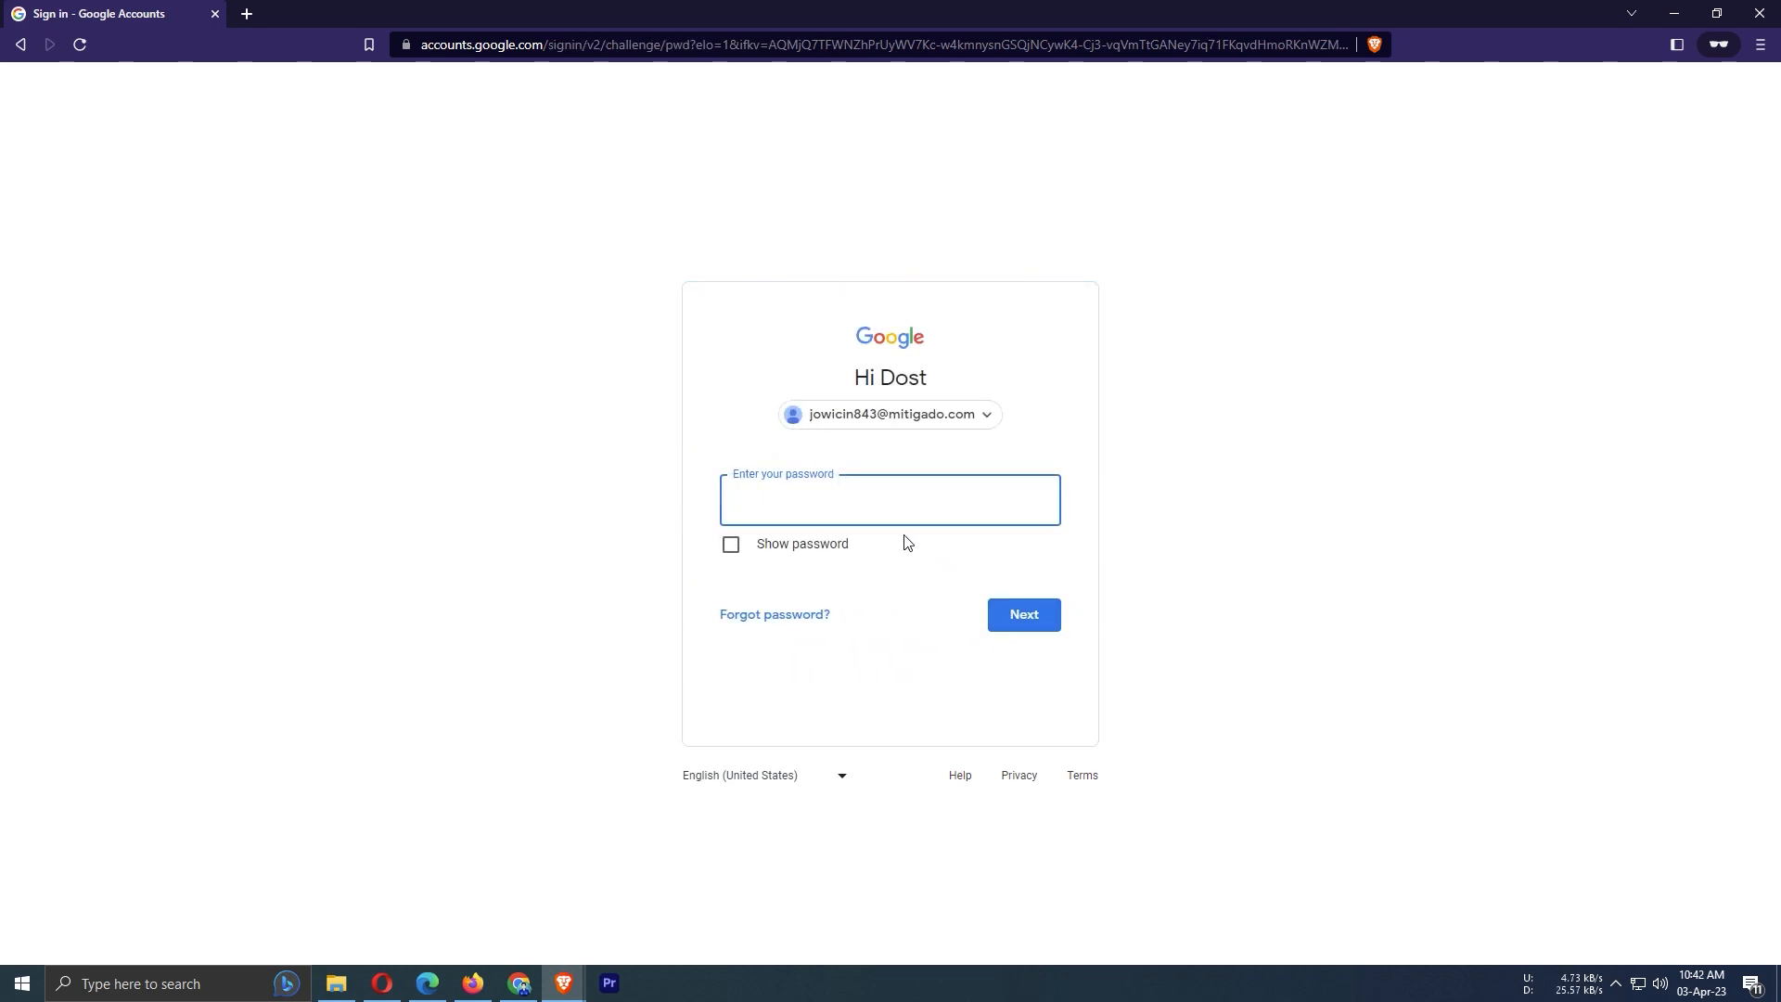
Enter the account password and sign in to reach the Google Account home page.
{"action": "key", "text": "ctrl+v"}
{"action": "left_click", "coordinate": [1022, 627]}
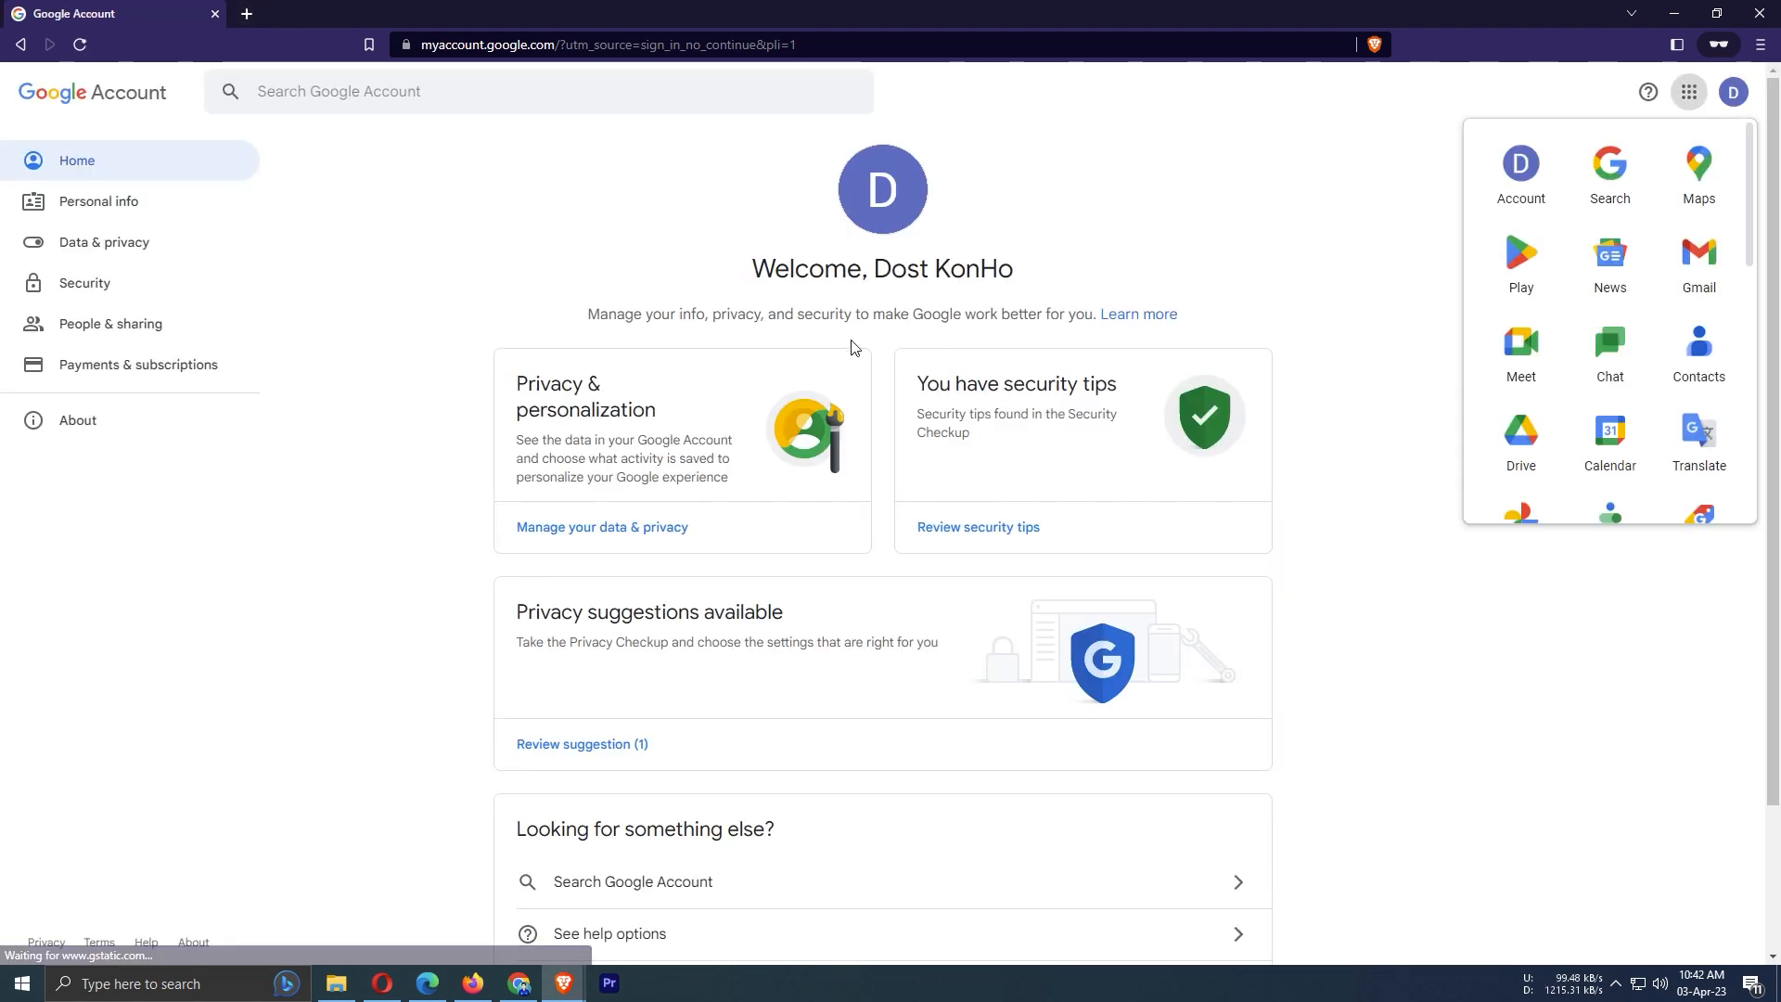
{"action": "scroll", "coordinate": [811, 474], "scroll_direction": "down", "scroll_amount": 2}
{"action": "scroll", "coordinate": [811, 473], "scroll_direction": "up", "scroll_amount": 2}
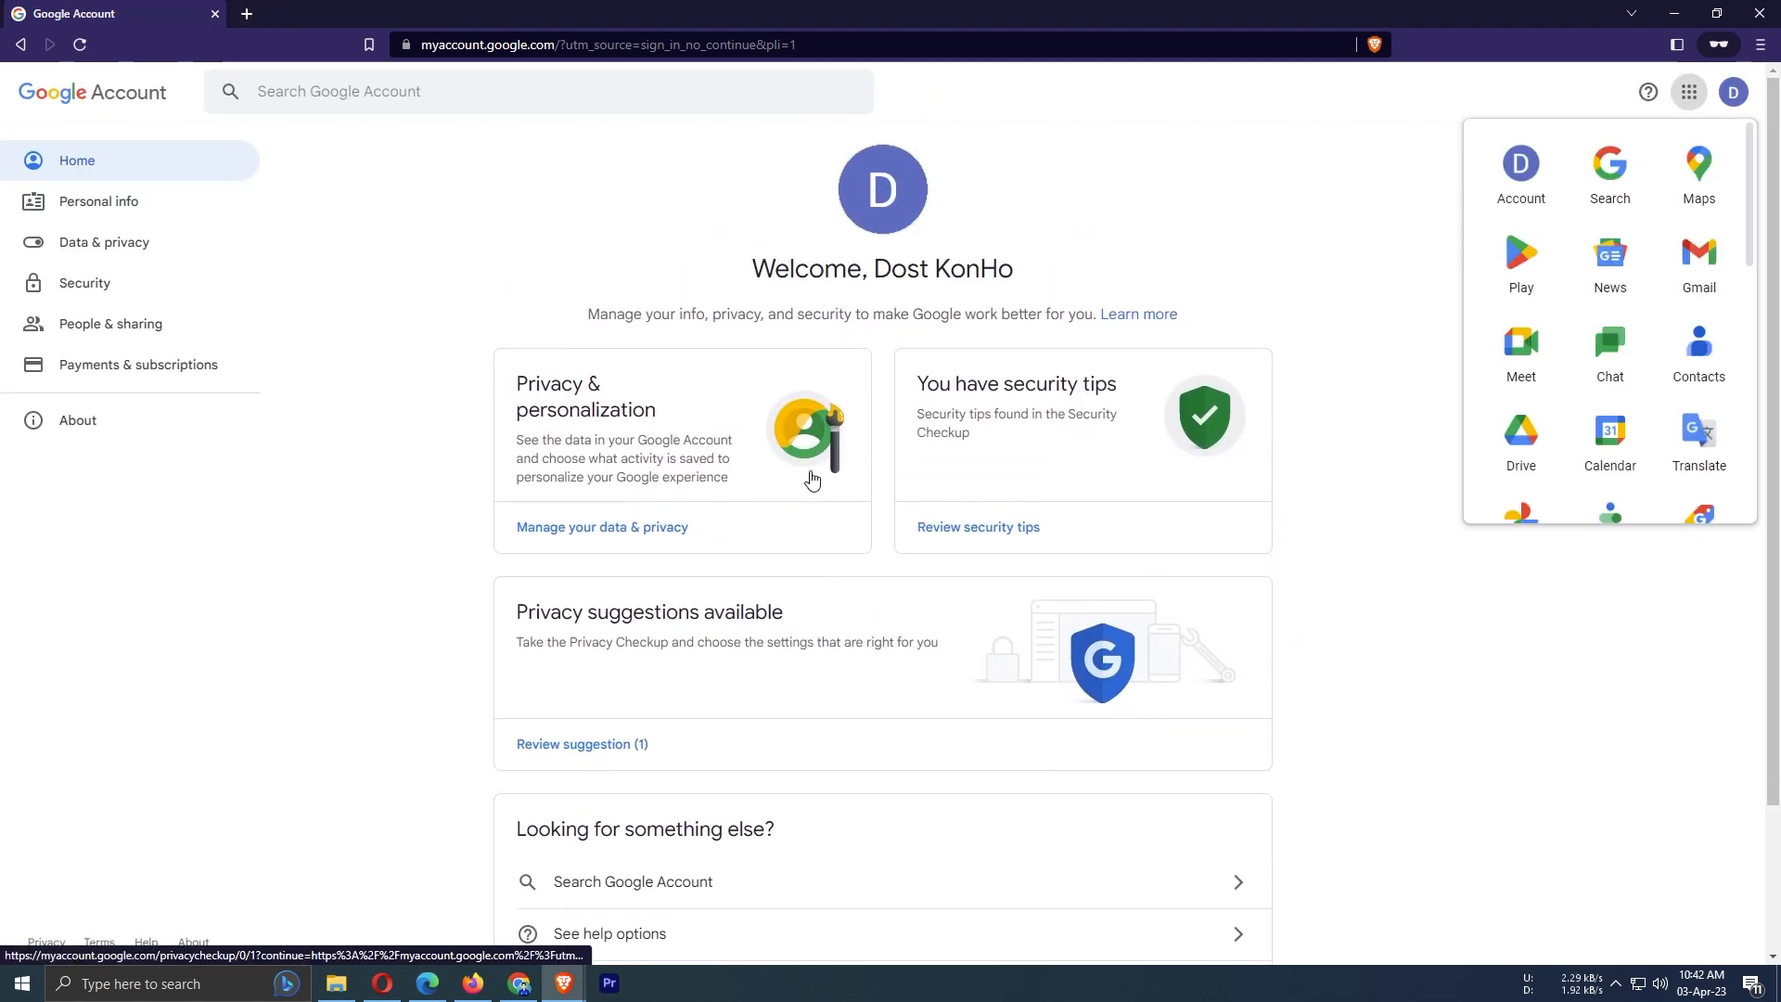
Load youtube.com in a new private tab alongside the Google Account page.
{"action": "left_click", "coordinate": [247, 15]}
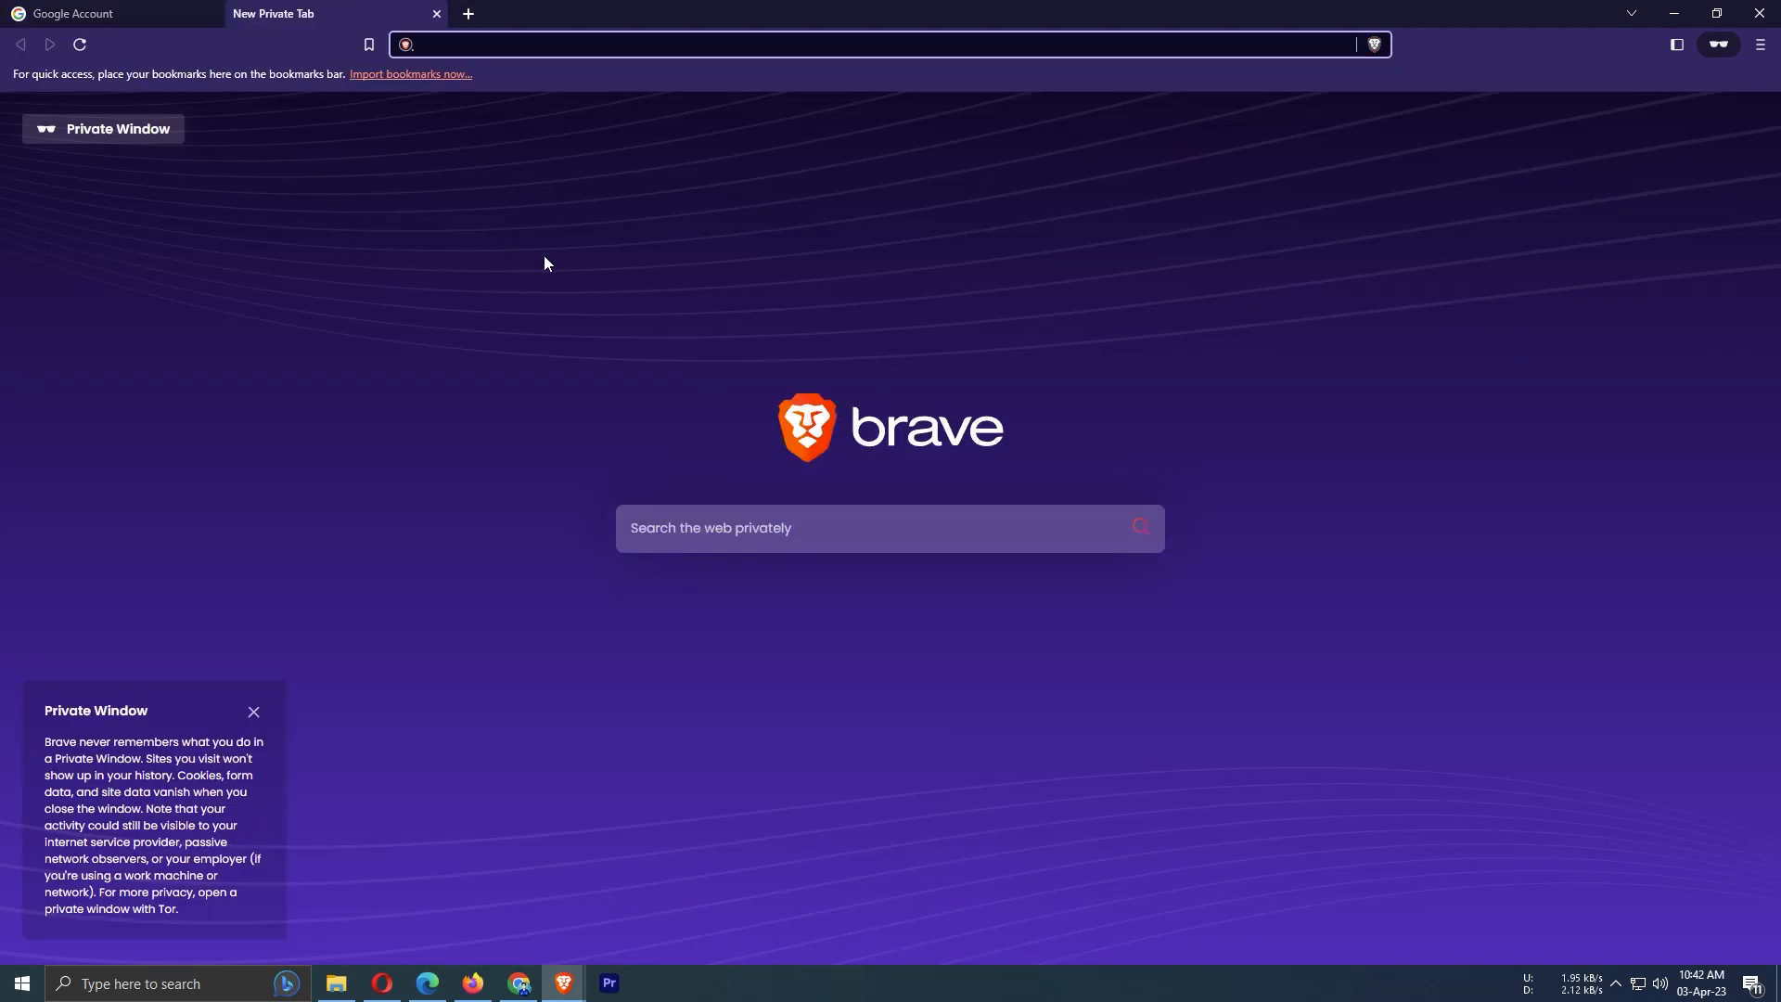
{"action": "type", "text": "youtube.com"}
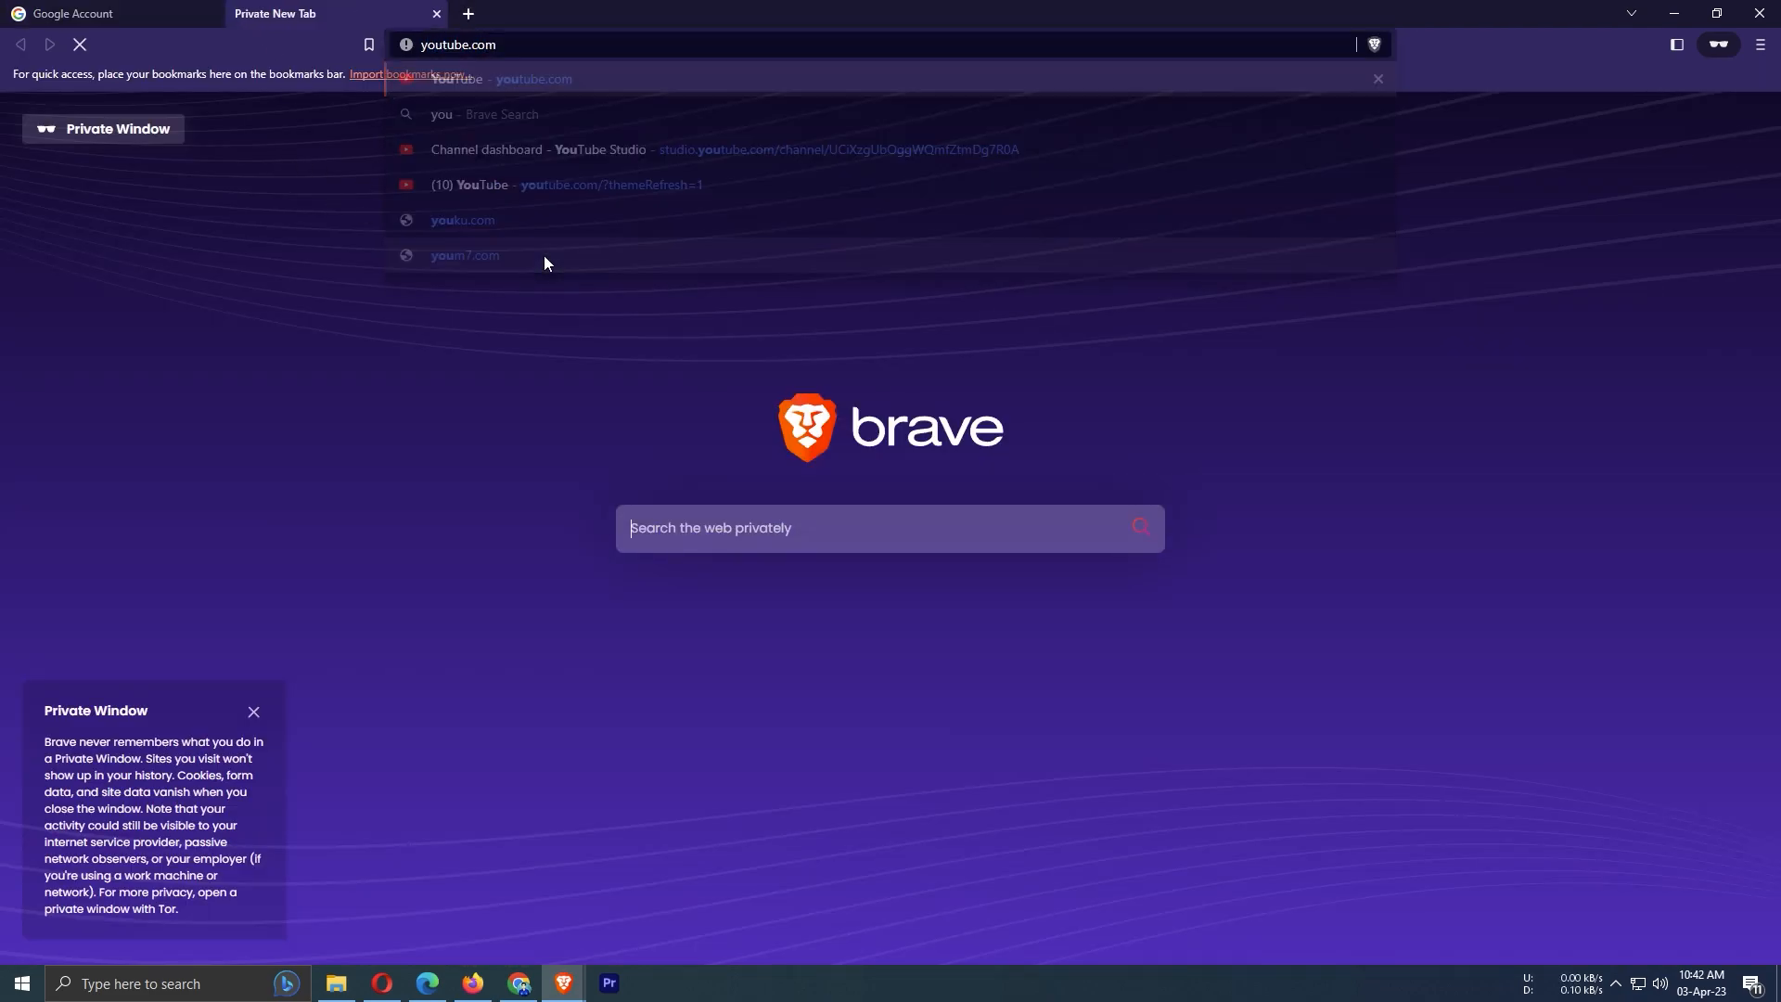
{"action": "key", "text": "Return"}
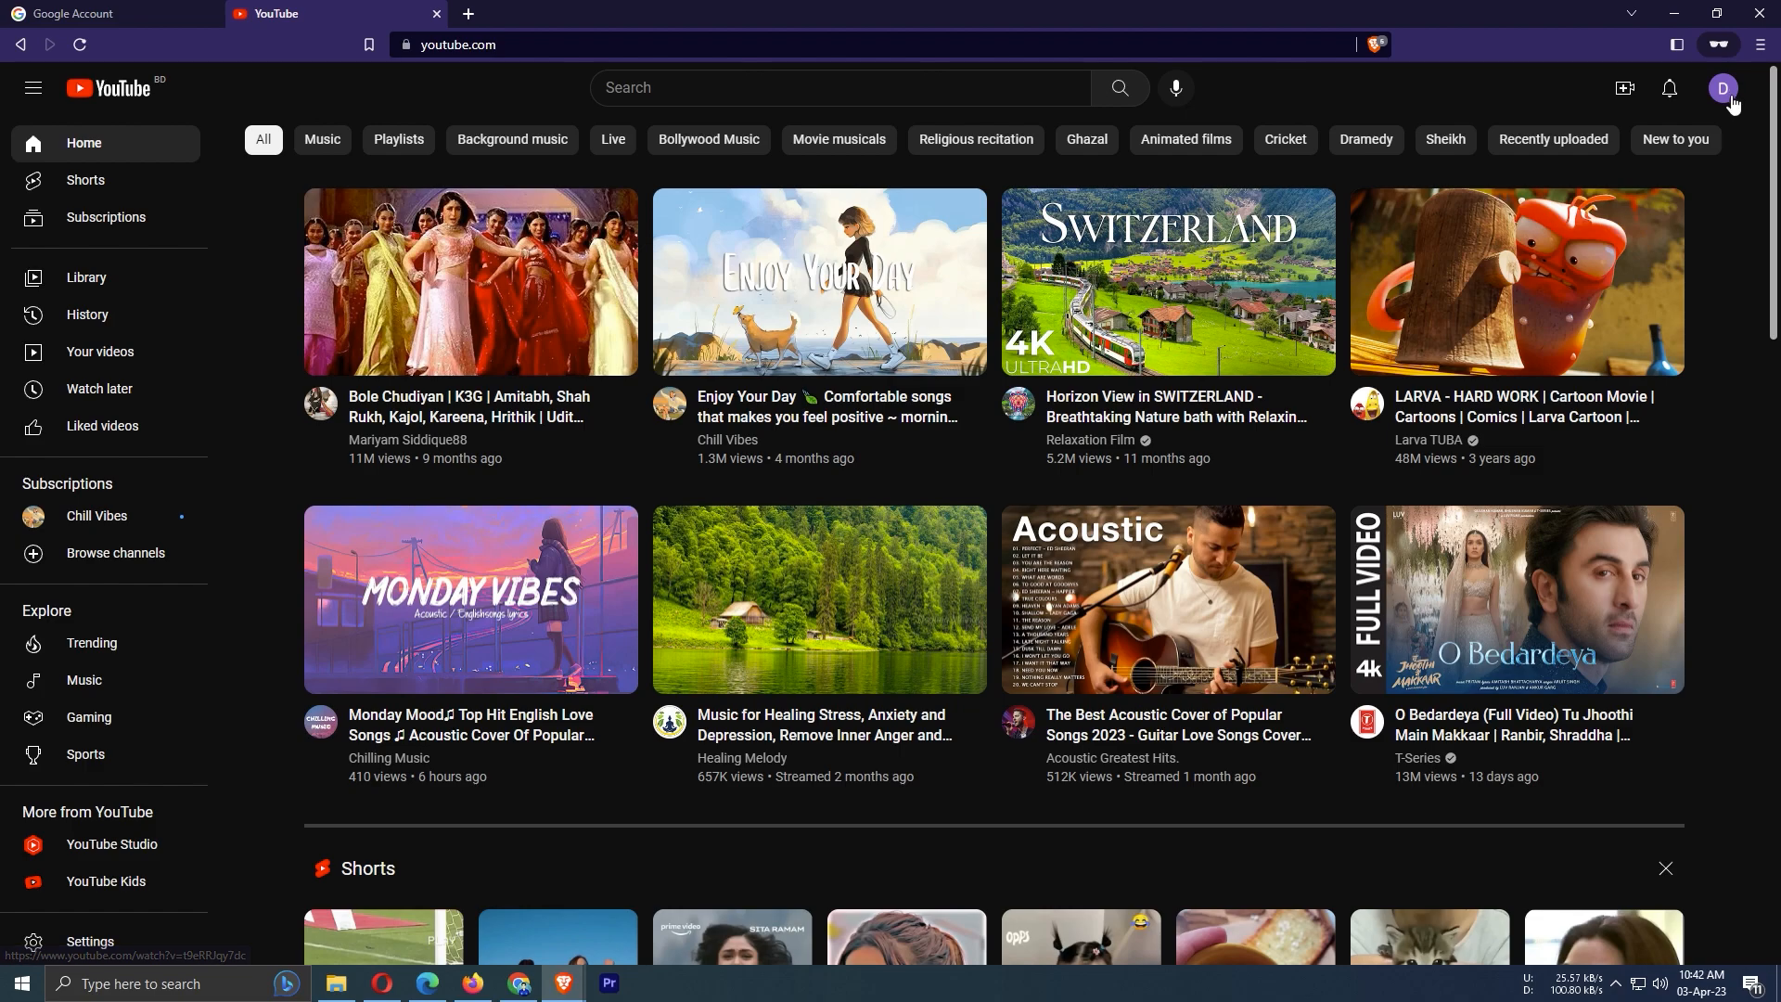
Go to YouTube Studio for the signed-in account and continue past its welcome message to the channel dashboard.
{"action": "left_click", "coordinate": [1724, 92]}
{"action": "left_click", "coordinate": [1588, 267]}
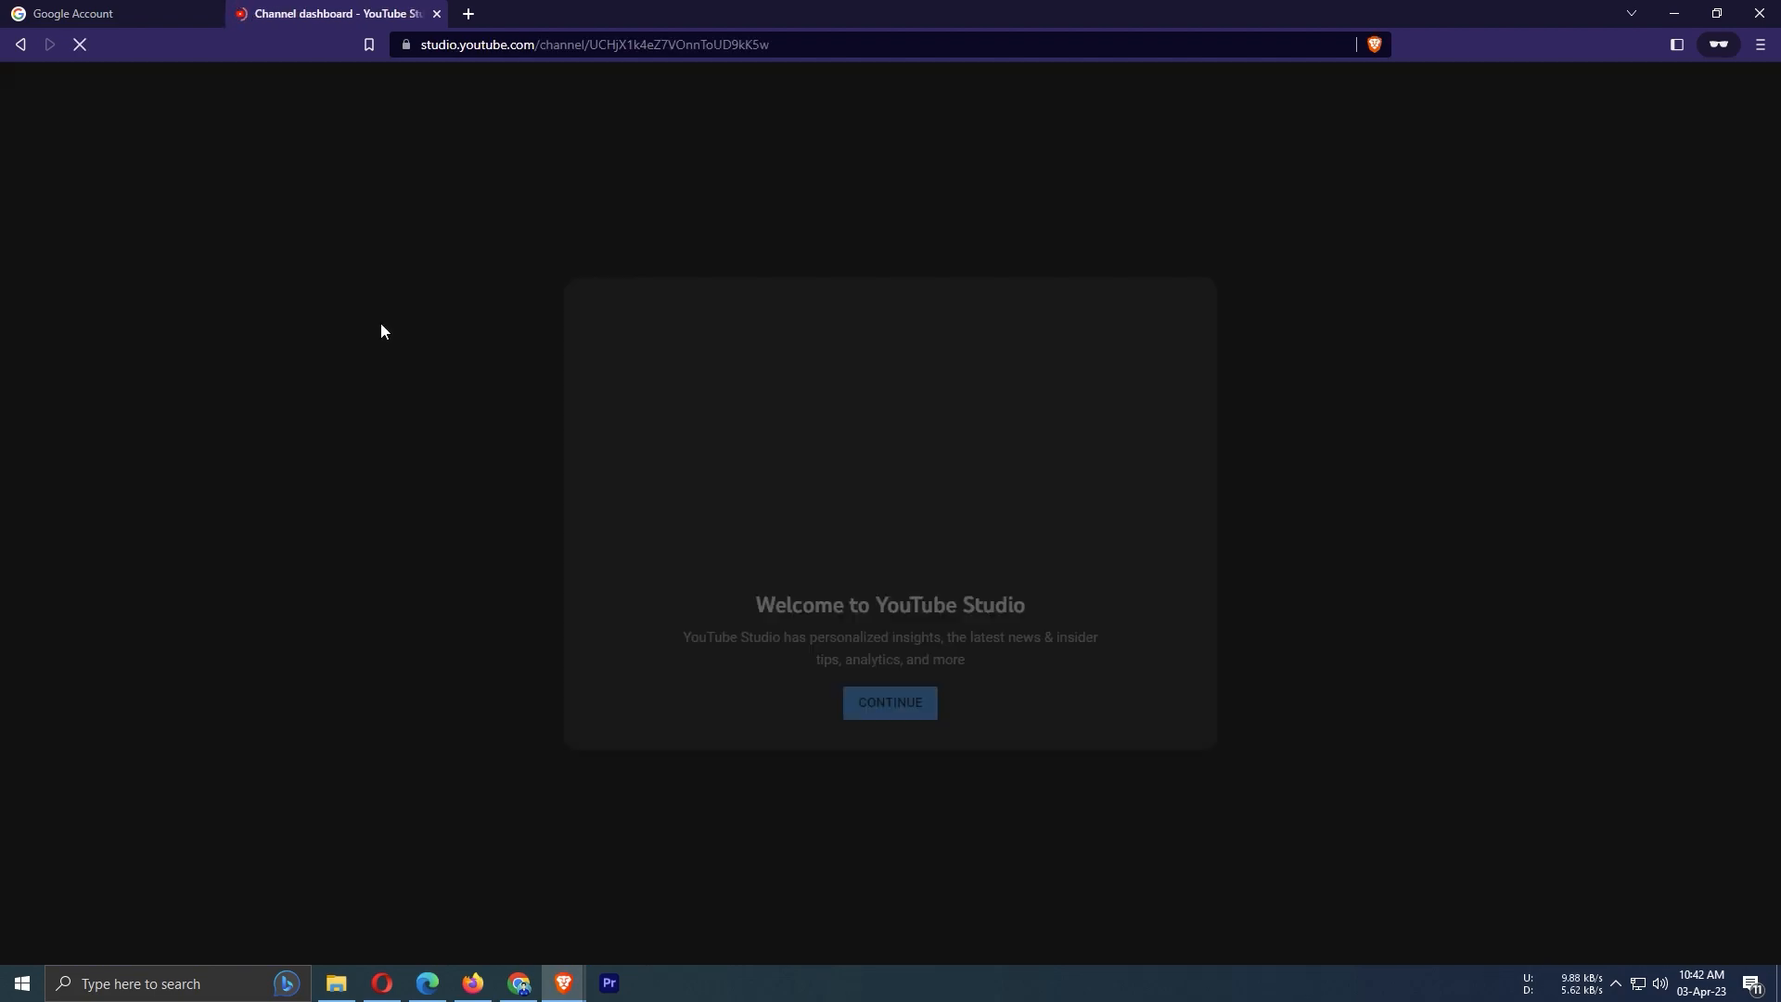
{"action": "left_click", "coordinate": [886, 707]}
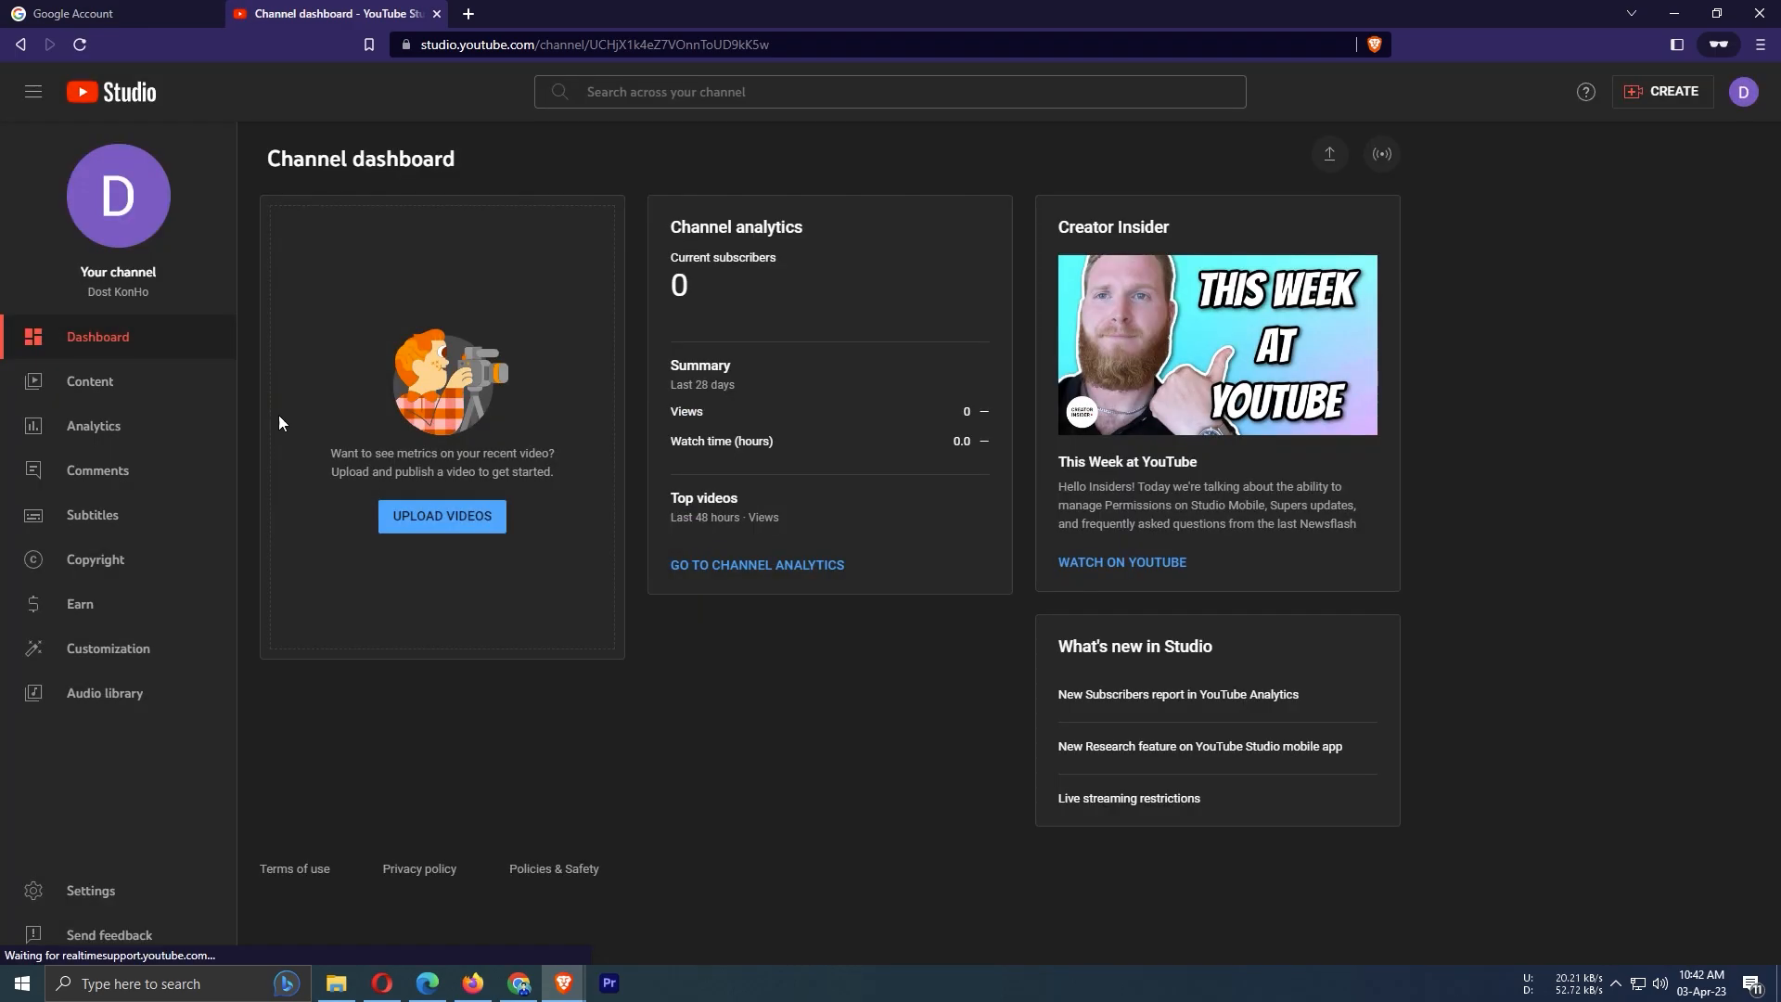
View the account's own YouTube channel page from Studio, and close both the channel and Studio tabs.
{"action": "left_click", "coordinate": [142, 228]}
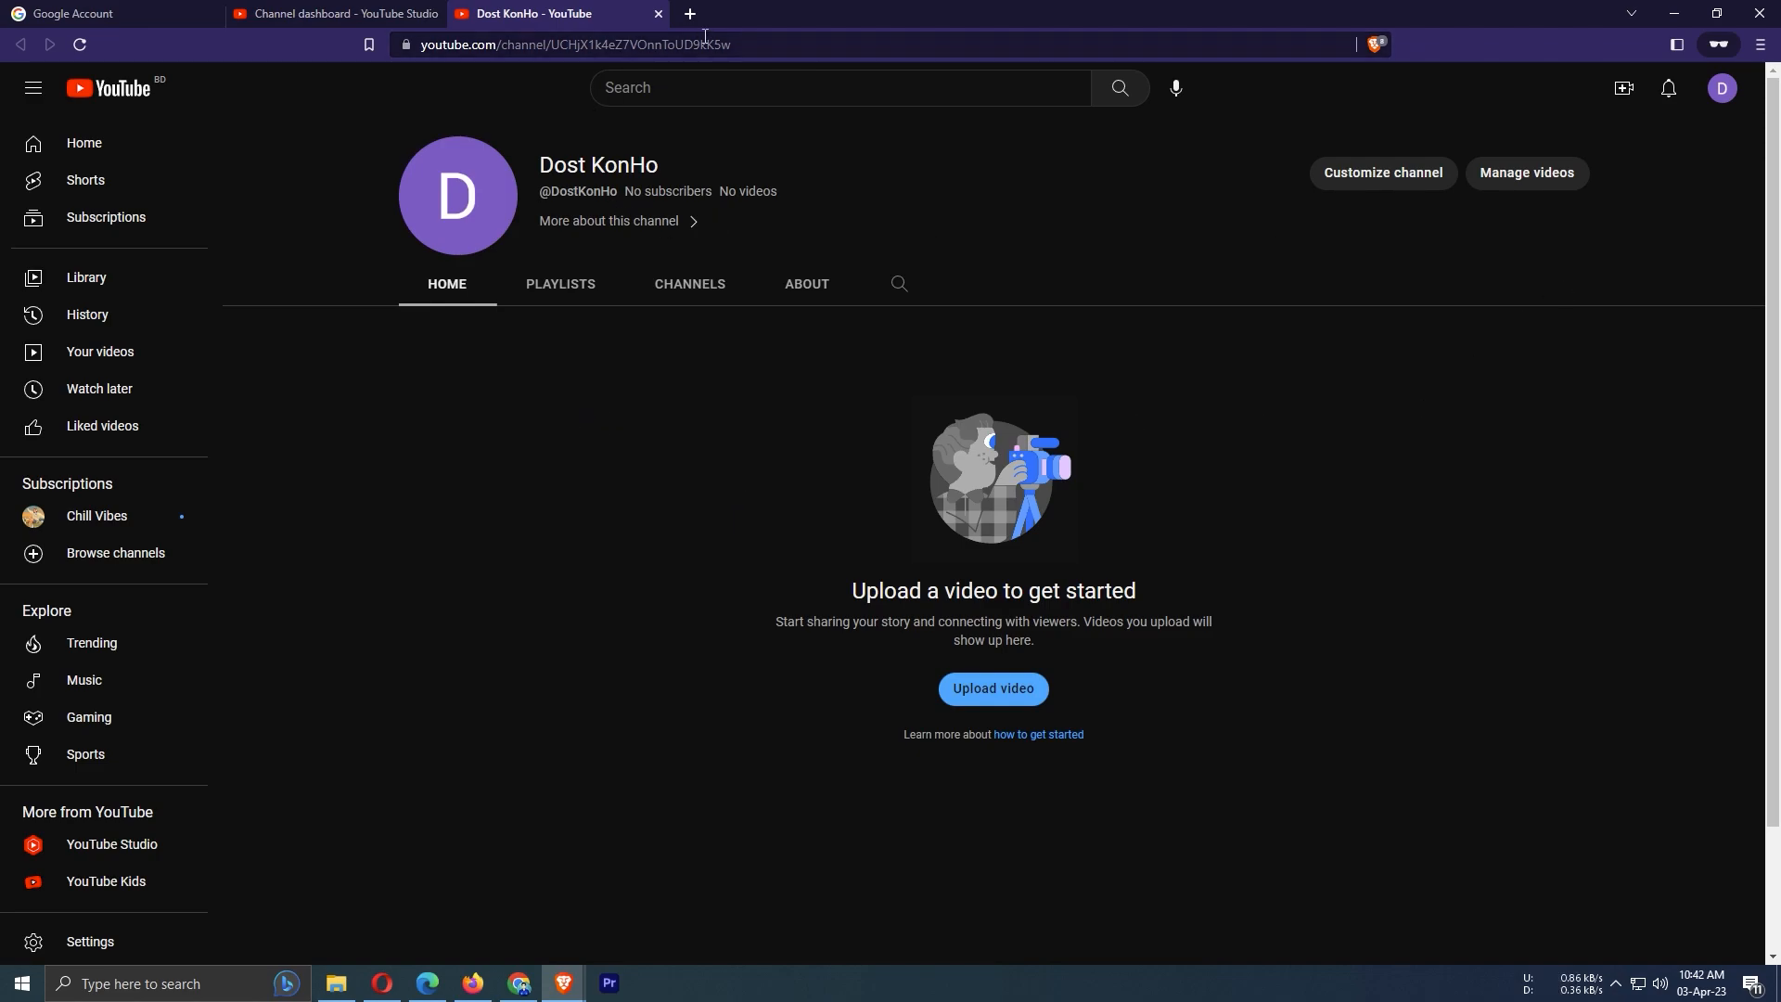
{"action": "left_click", "coordinate": [657, 13]}
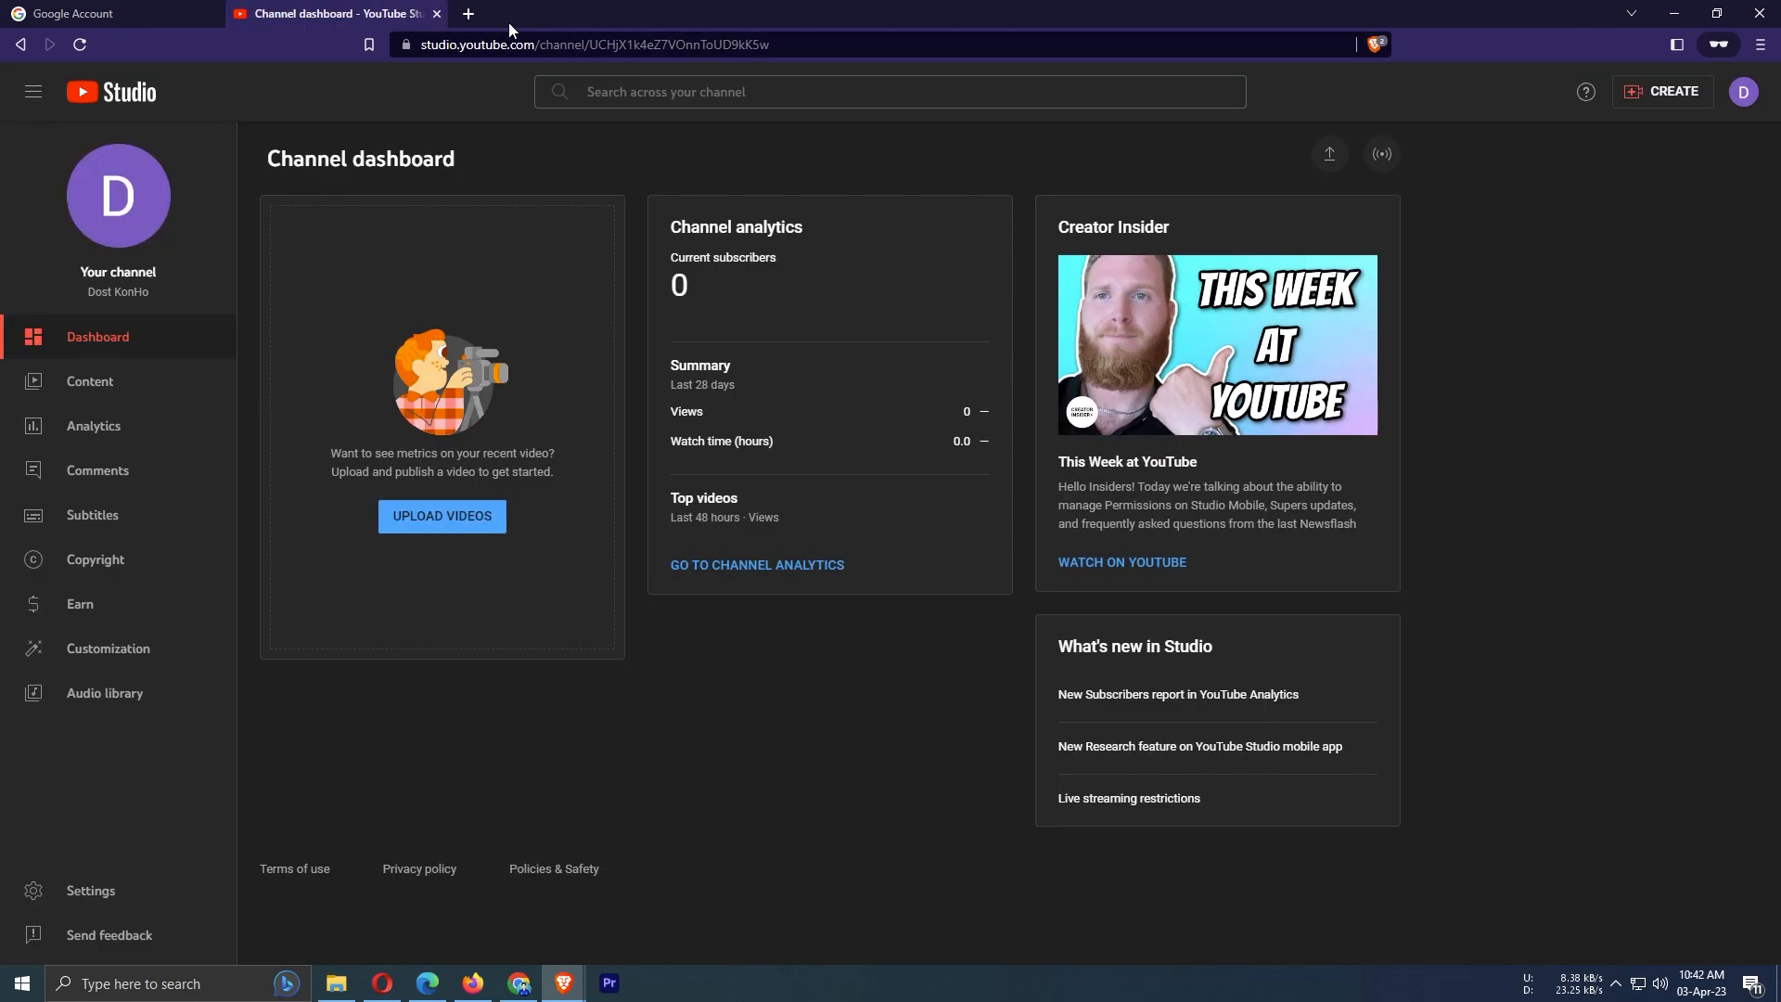
{"action": "left_click", "coordinate": [435, 14]}
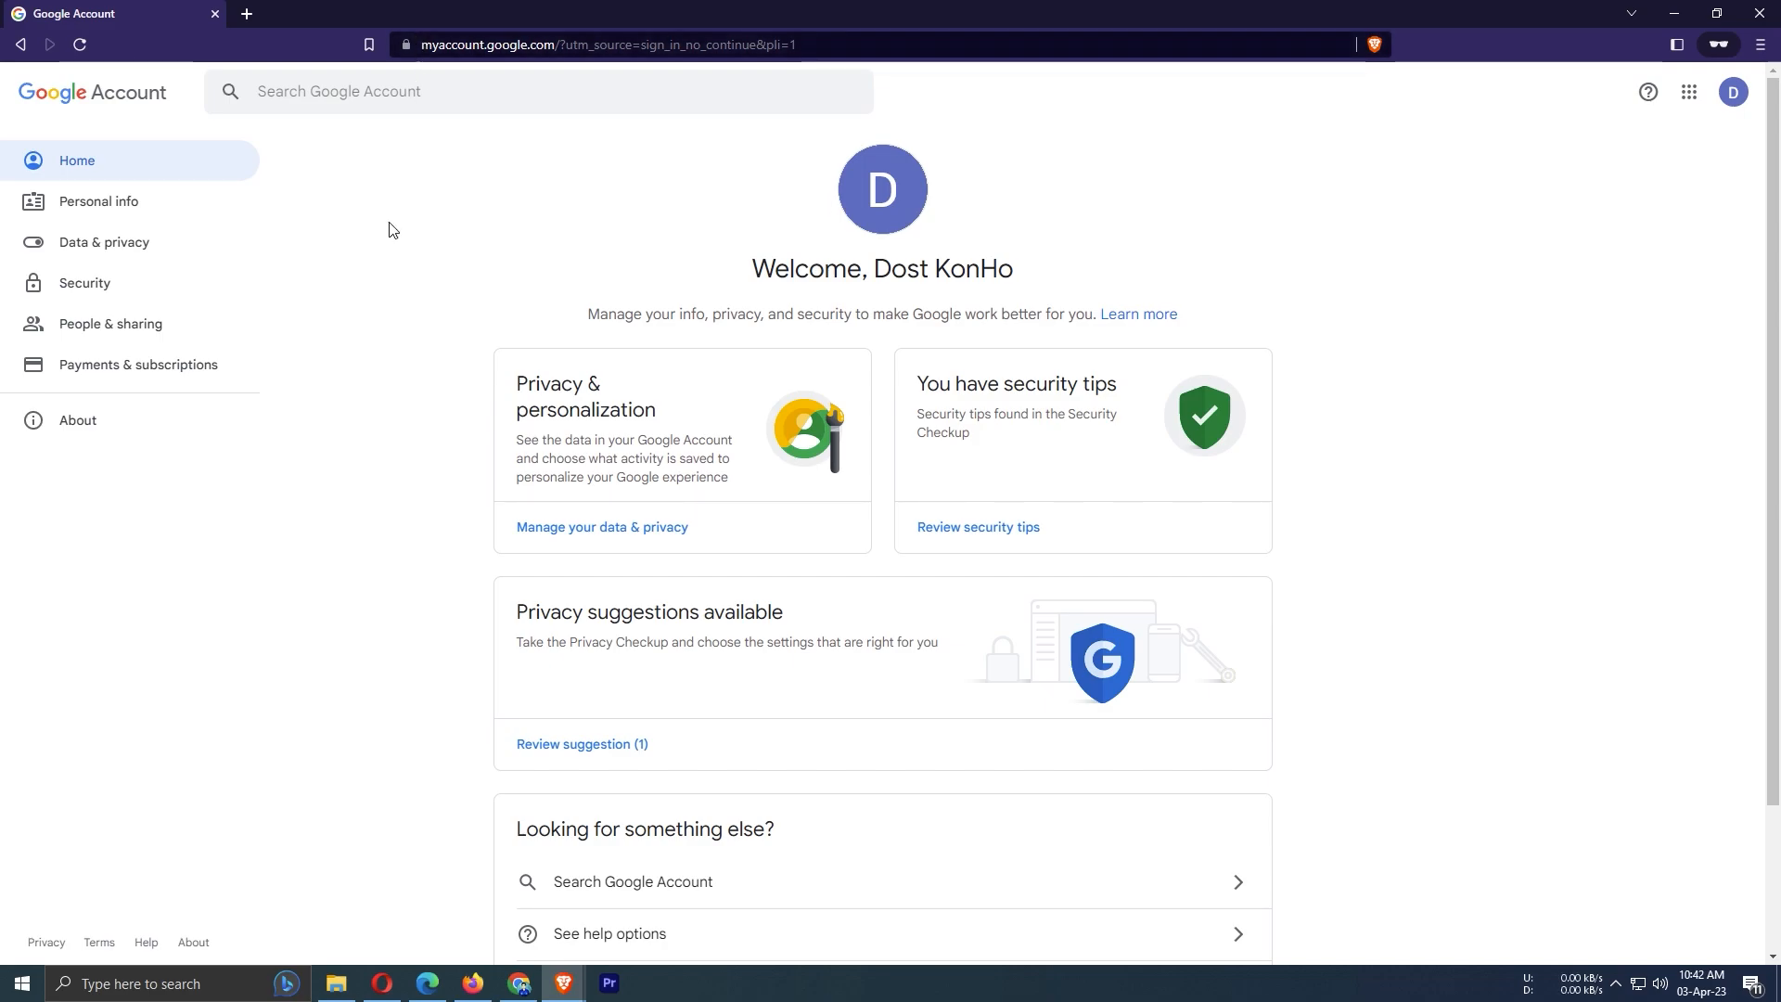